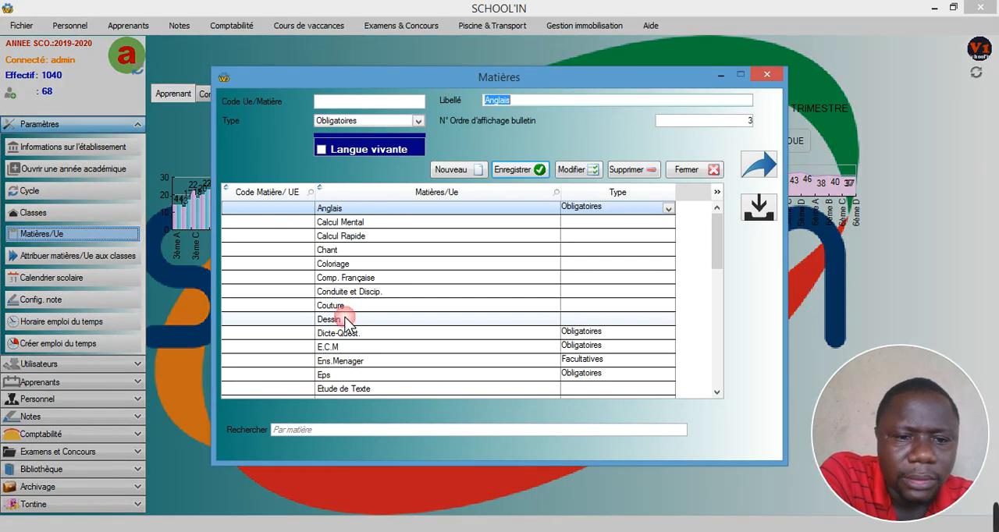
- Set the type of the subject Dessin to Facultatives and save the modification
click(344, 319)
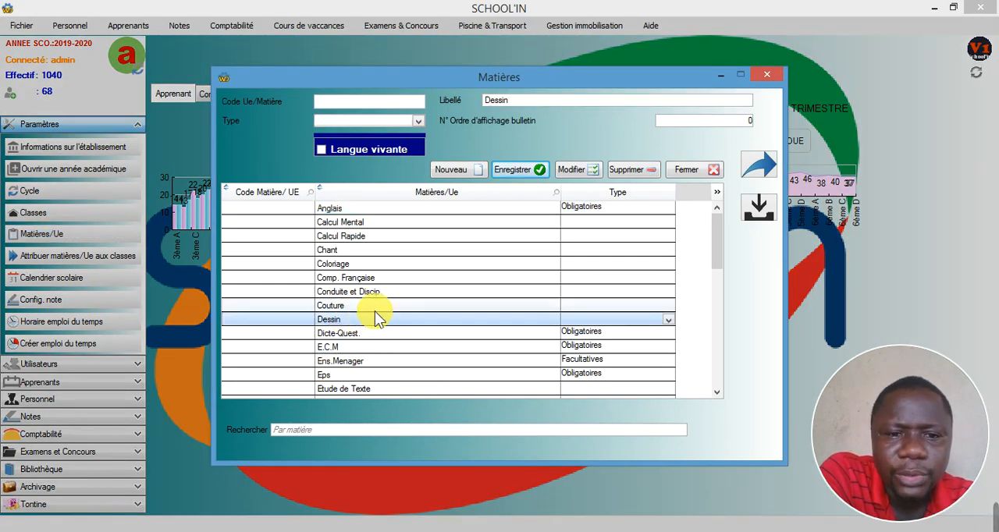
click(417, 120)
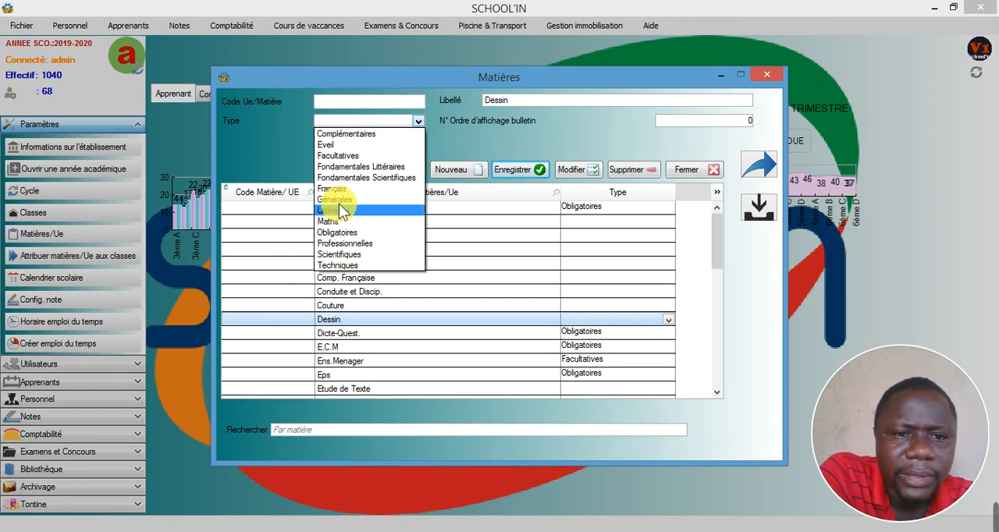
click(328, 156)
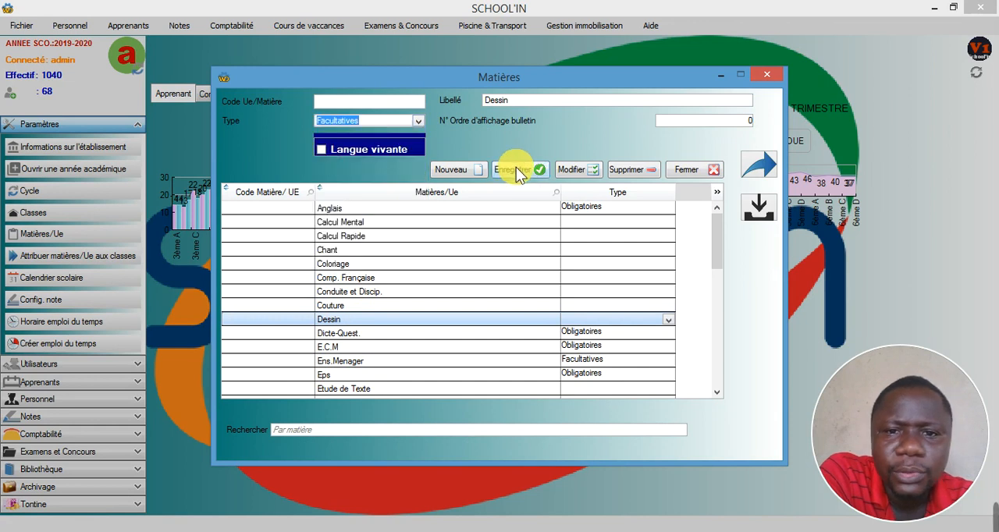
click(588, 170)
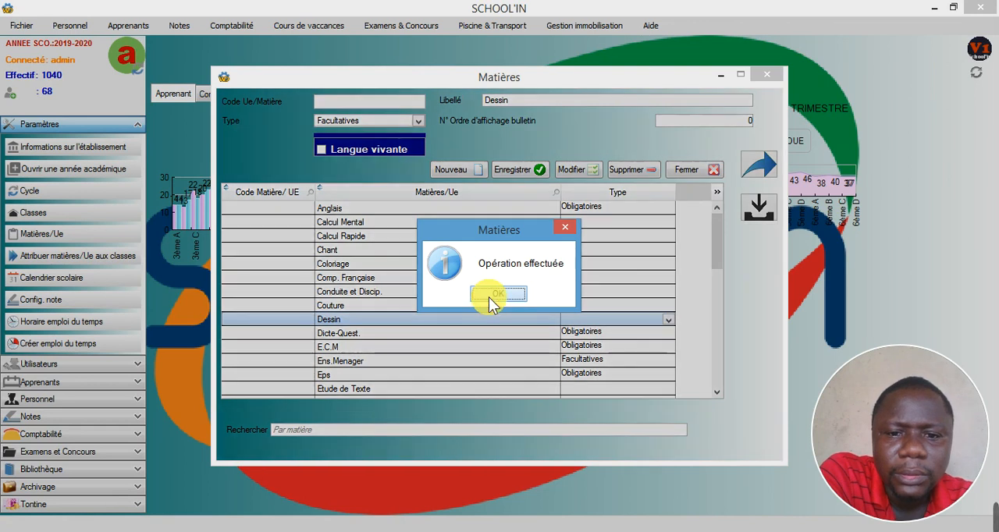
click(489, 298)
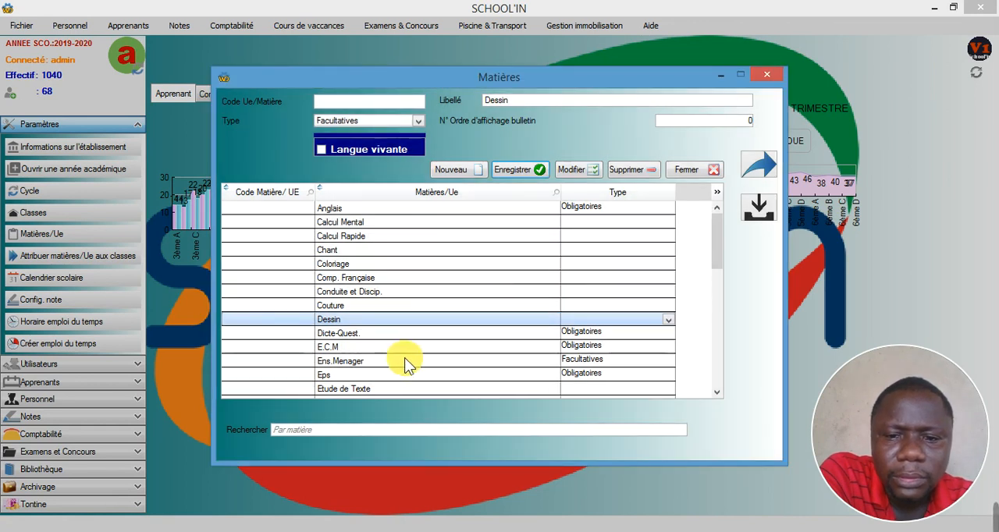
- Change the type of the subject Eps to Facultatives
click(359, 348)
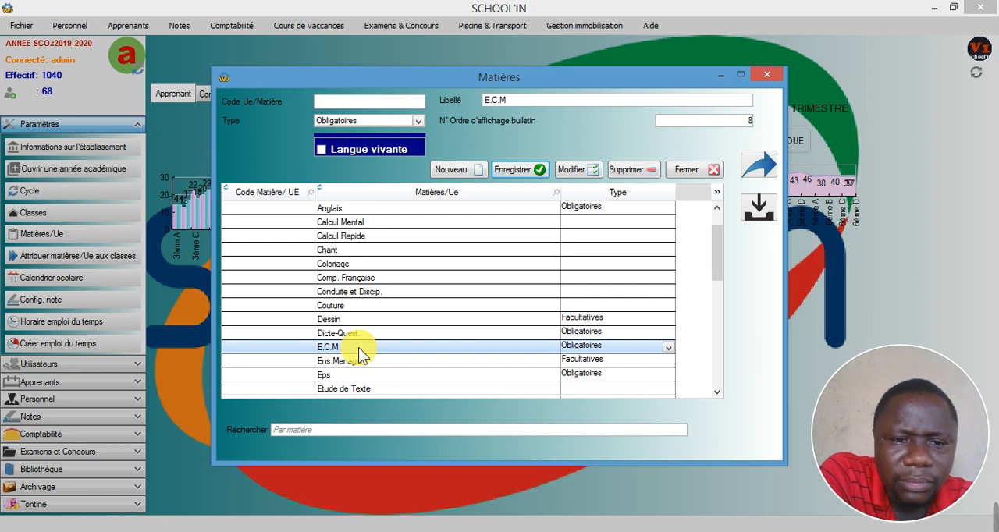
scroll(359, 348, down, 2)
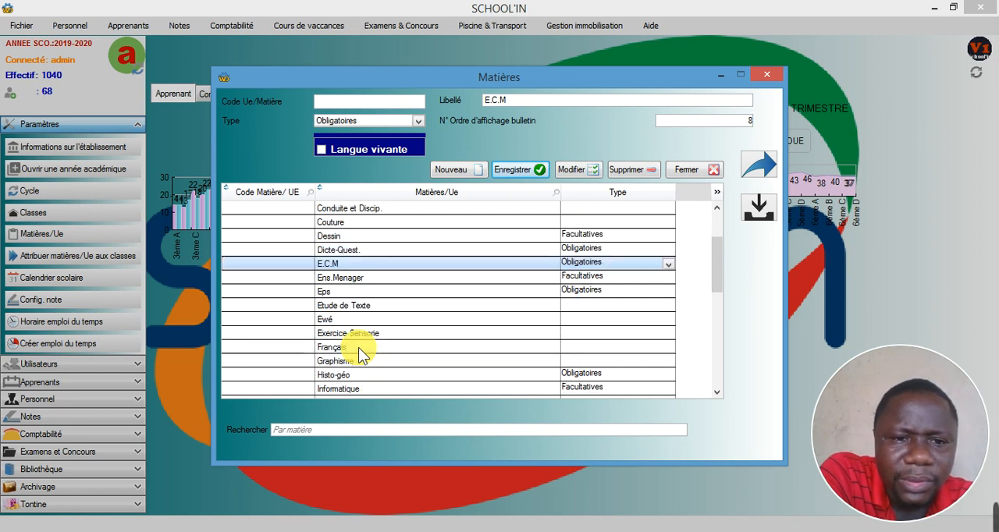
click(340, 291)
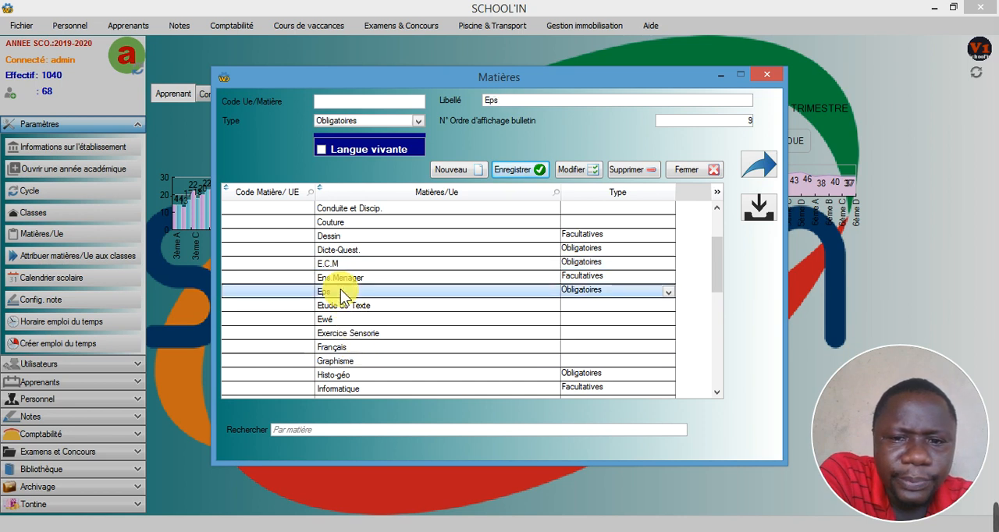
click(415, 120)
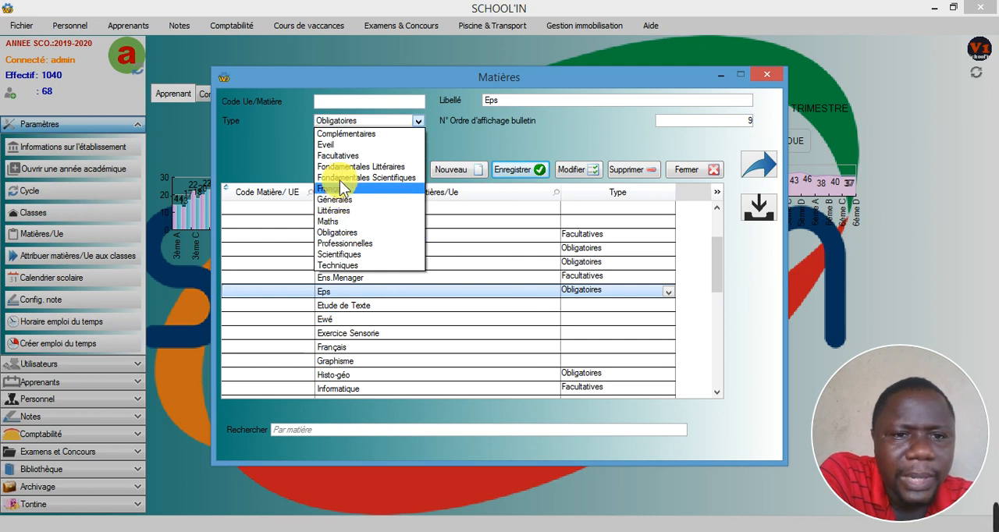
click(332, 156)
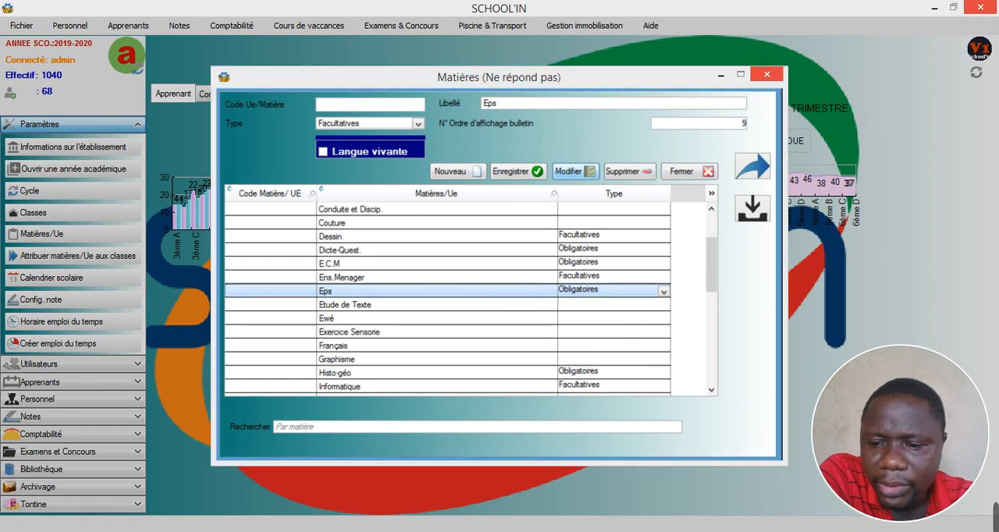
click(850, 527)
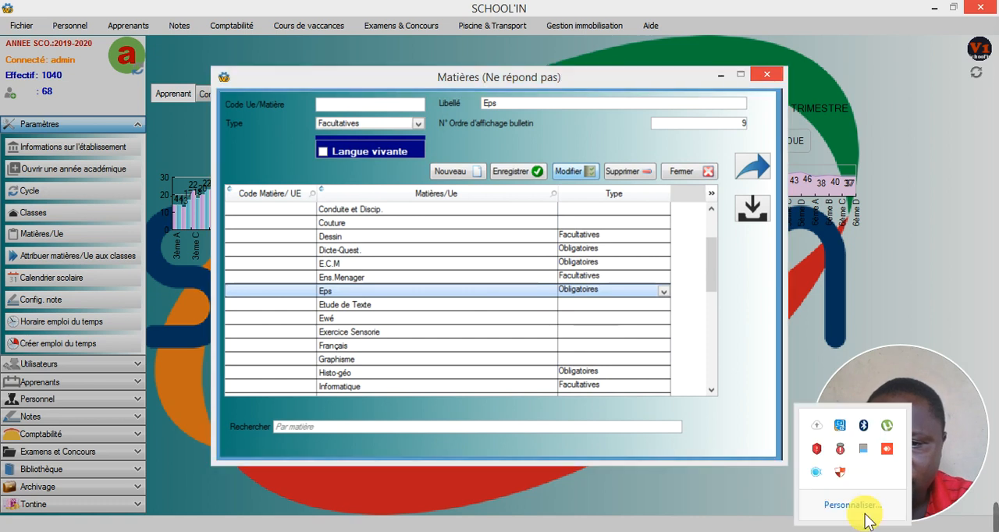
right_click(815, 472)
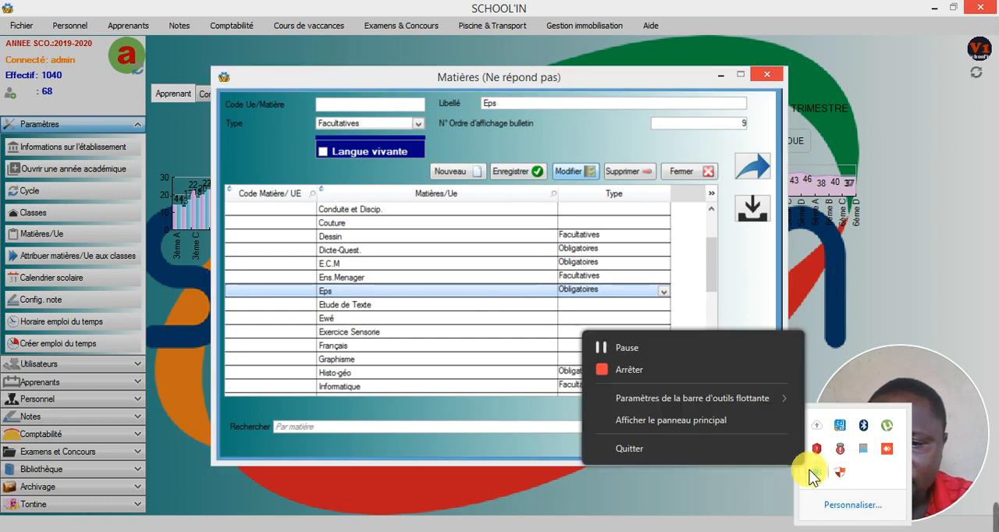
click(627, 349)
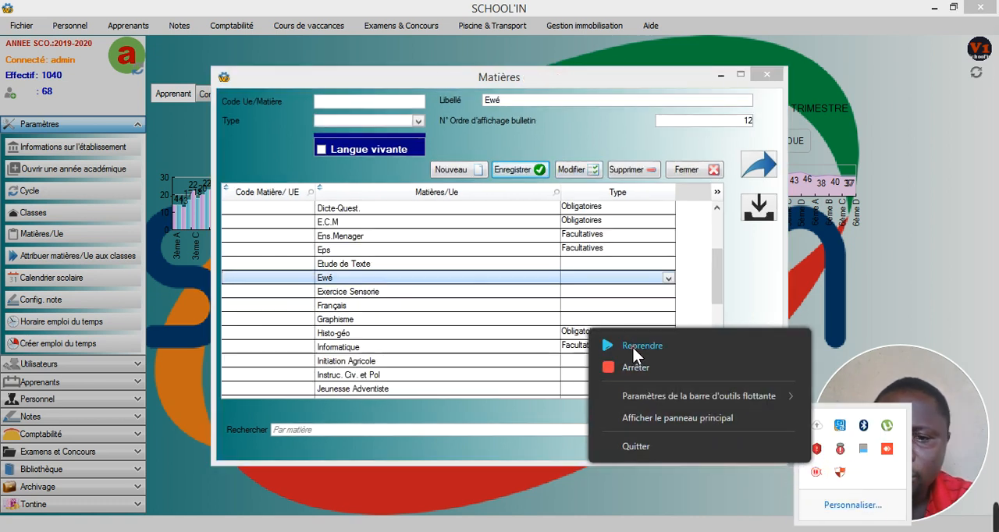
click(633, 348)
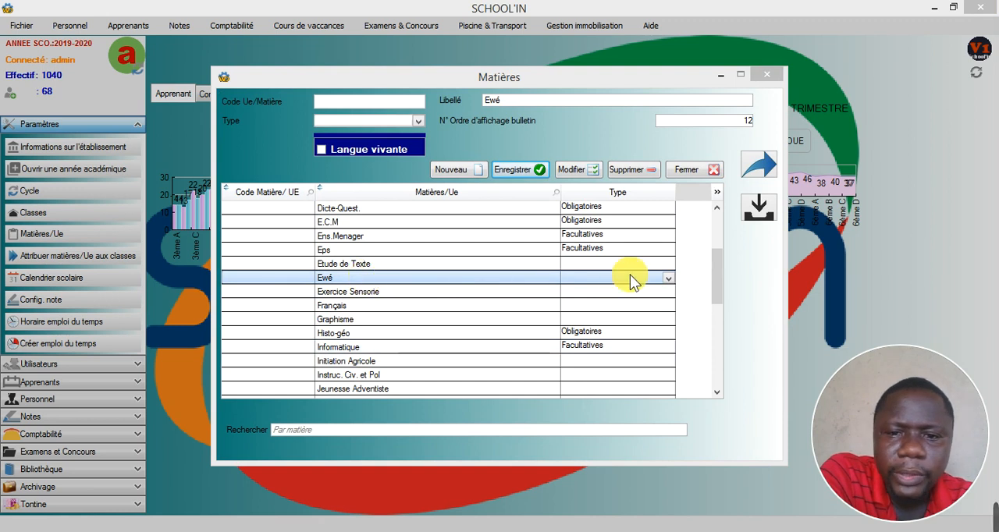
- Set the type of the subject Ewé to Facultatives, save the modification, and close the subjects window
click(419, 122)
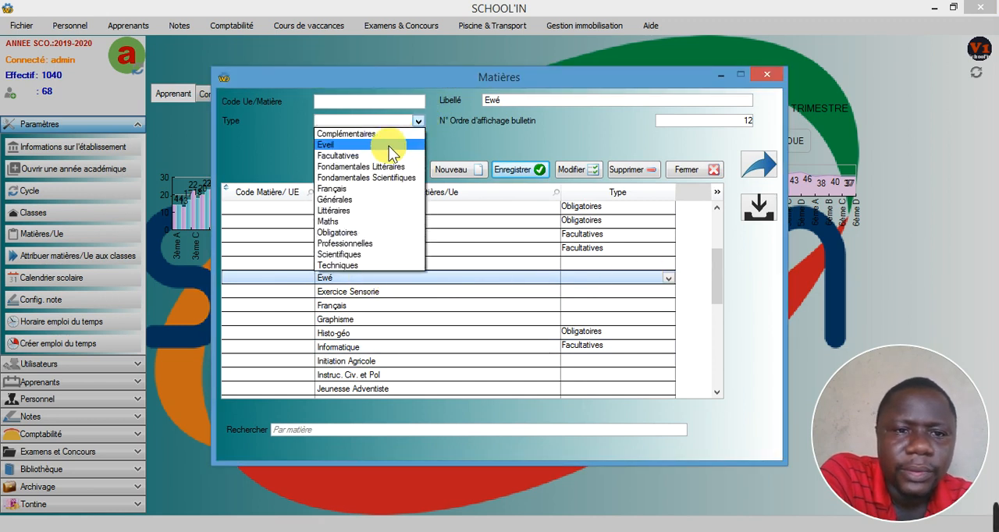
click(333, 156)
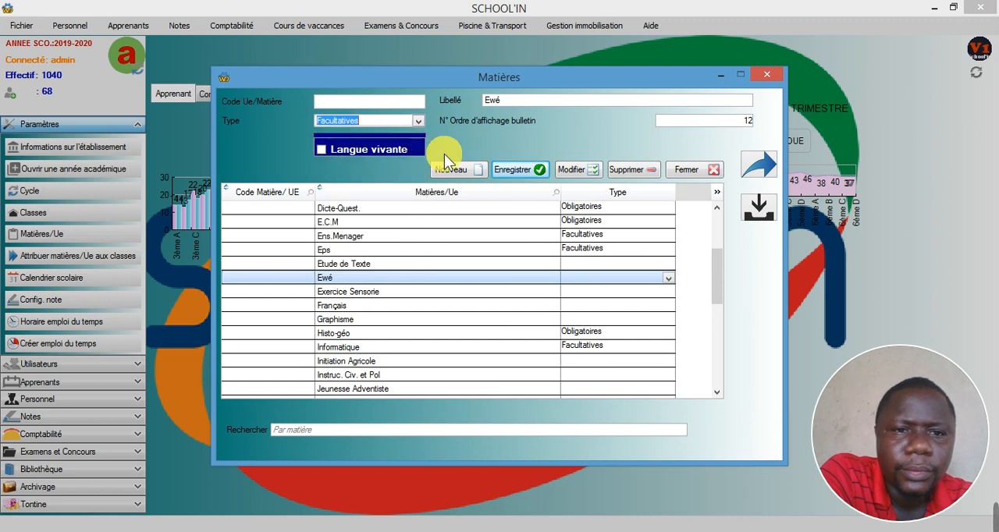
click(576, 169)
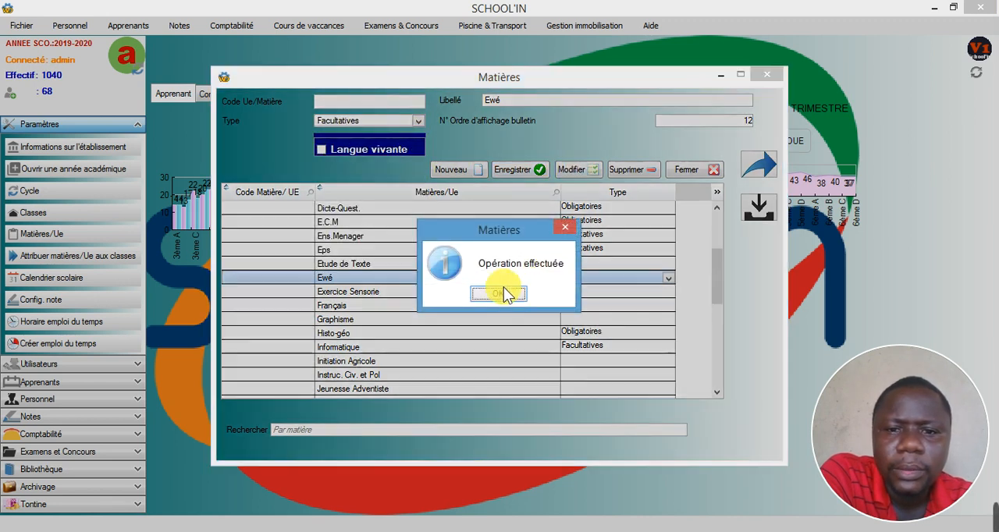
click(501, 294)
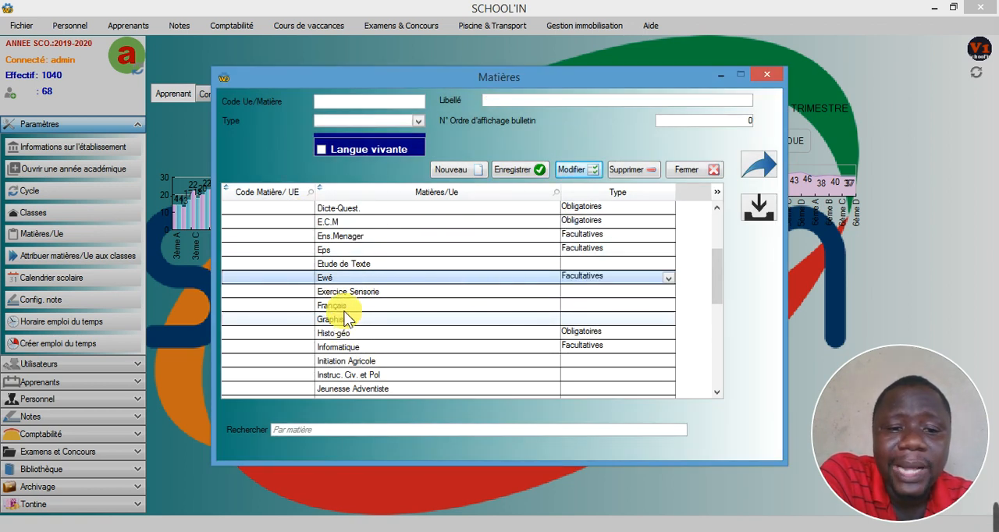
click(378, 223)
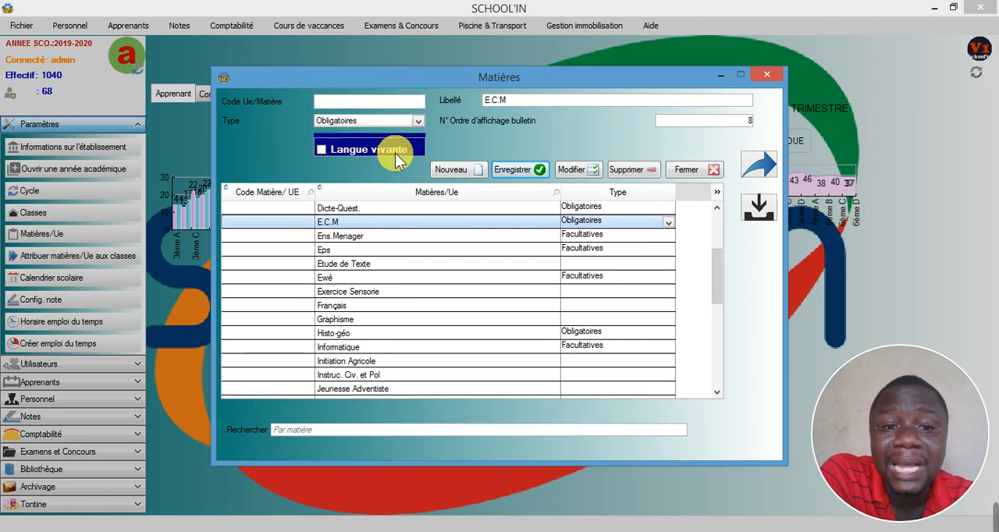
click(772, 75)
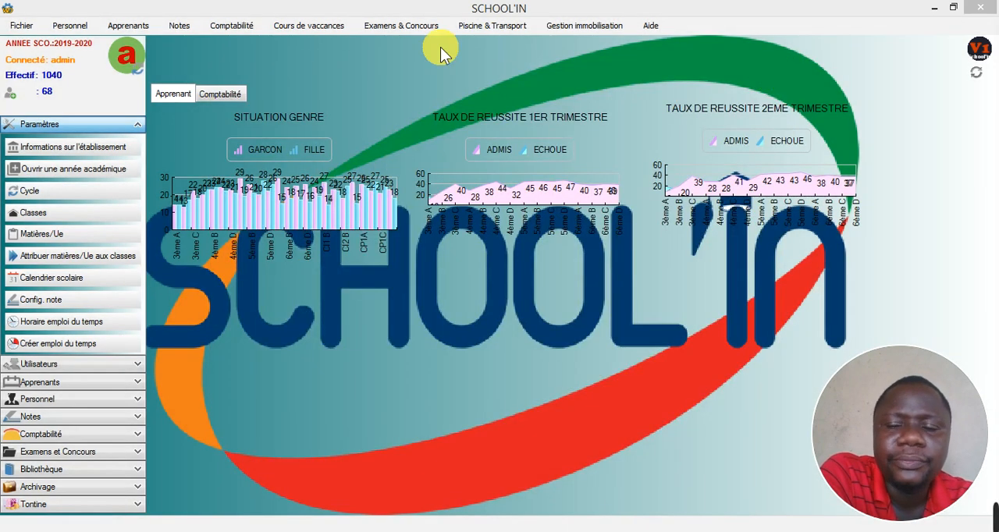
- Display the 3ème students in the exam list of optional subjects
click(122, 25)
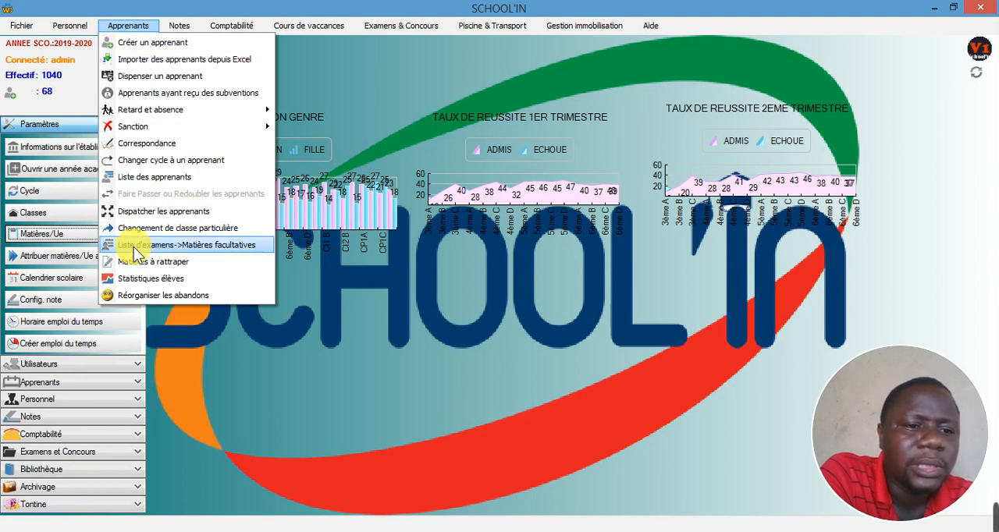
click(234, 244)
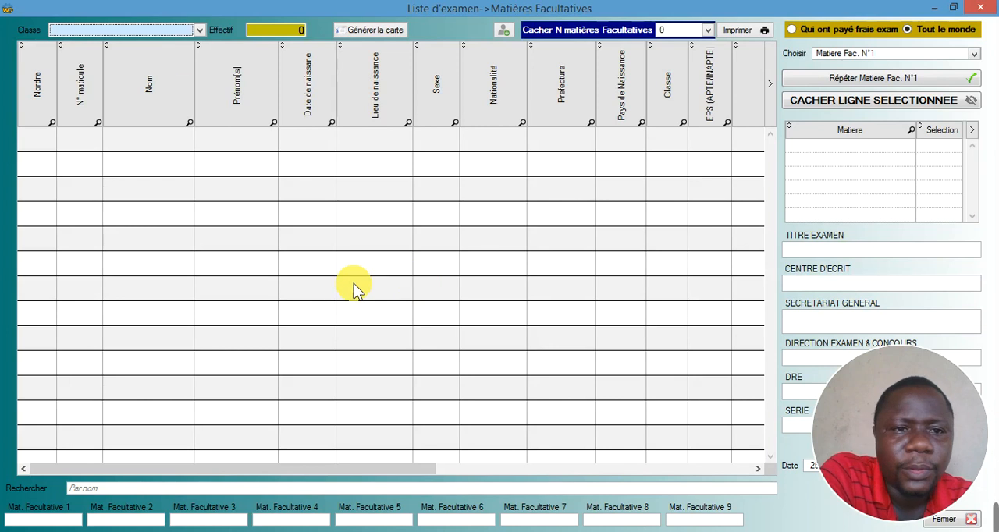
click(201, 30)
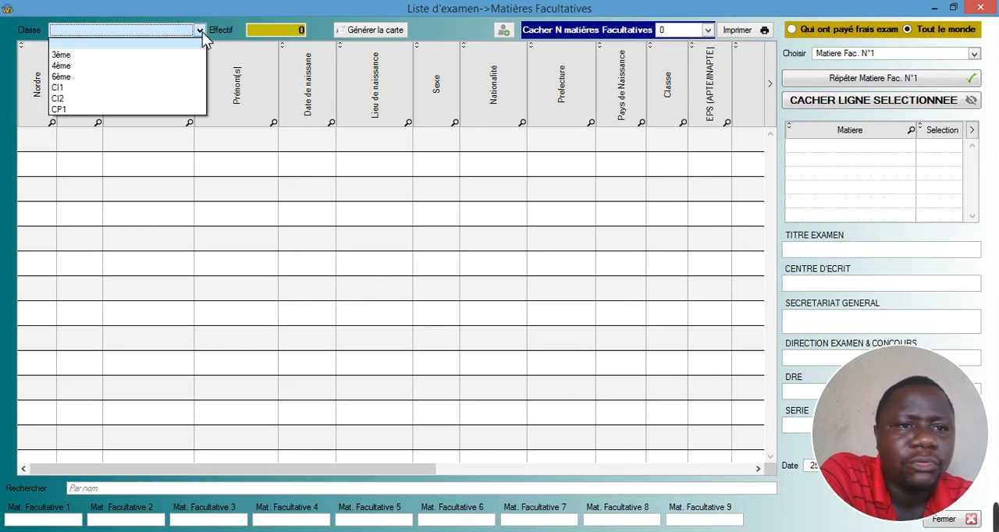
click(109, 57)
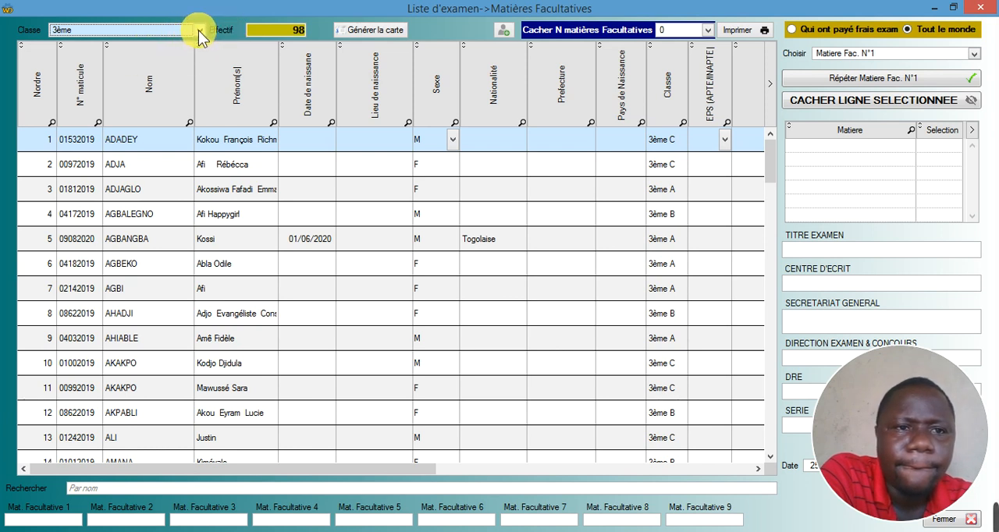
- Check which classes the optional-subjects exam list offers, and close the list
click(198, 30)
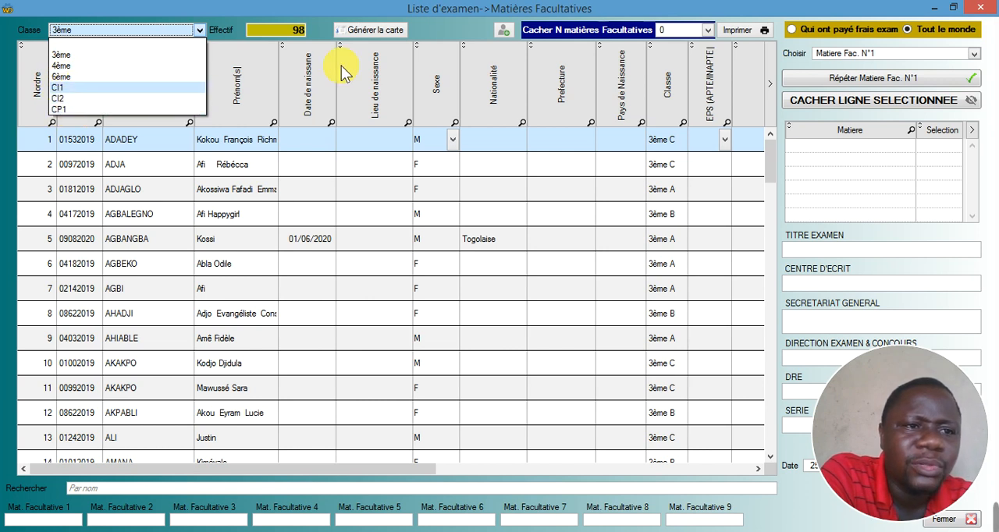
click(968, 11)
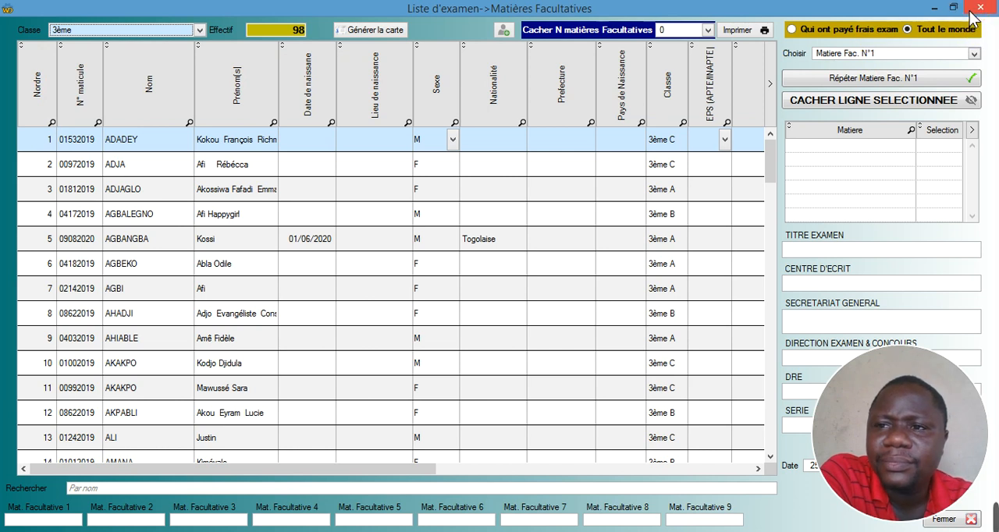
key(Escape)
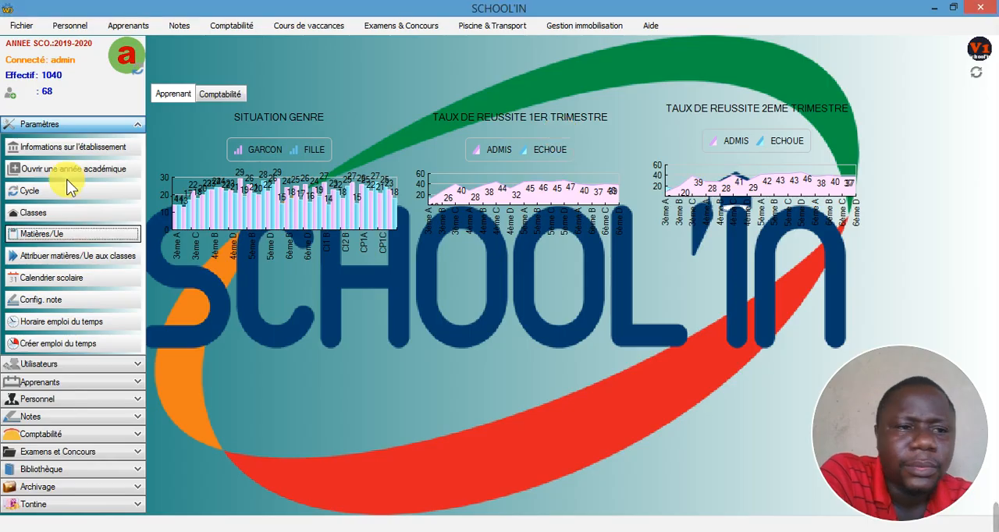
- In the class settings, mark 4ème A as a non-exam class and save the modification
click(31, 216)
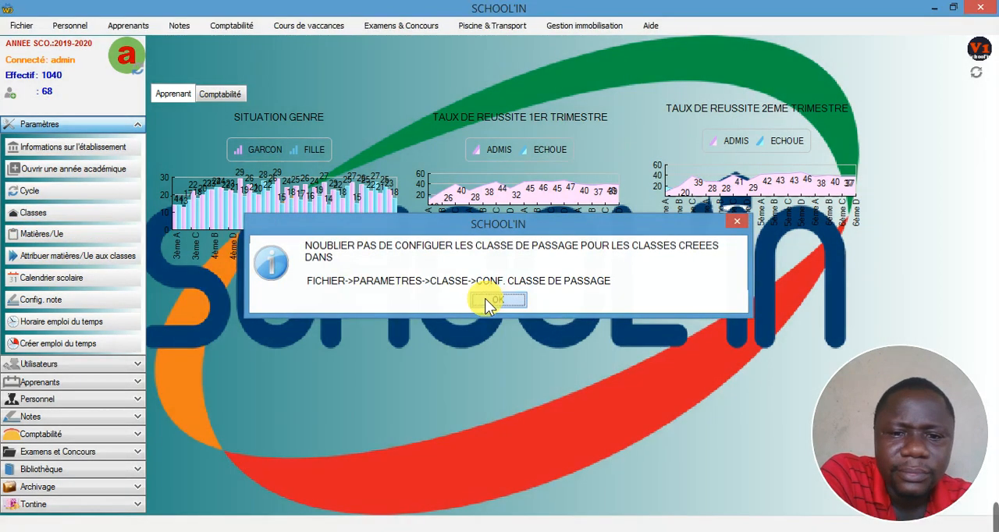
click(492, 300)
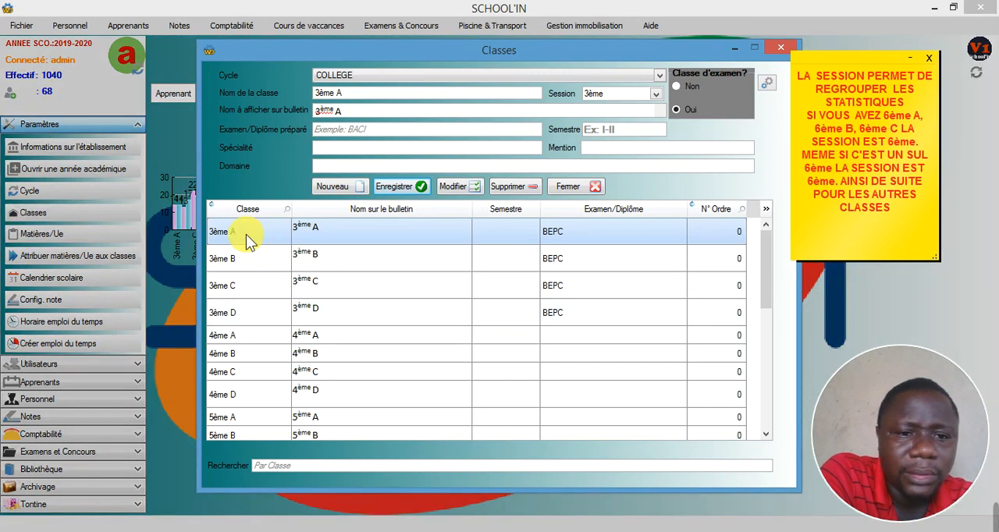
click(238, 336)
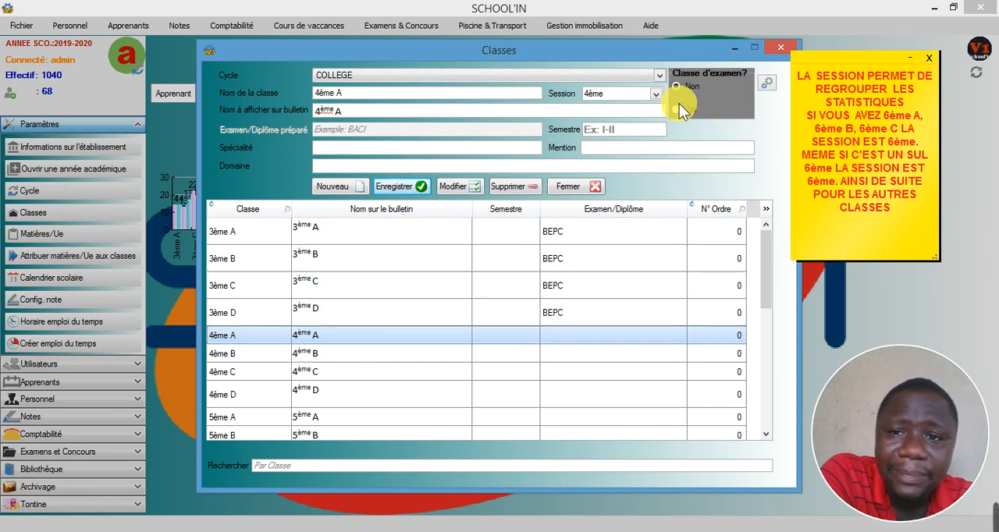
click(461, 189)
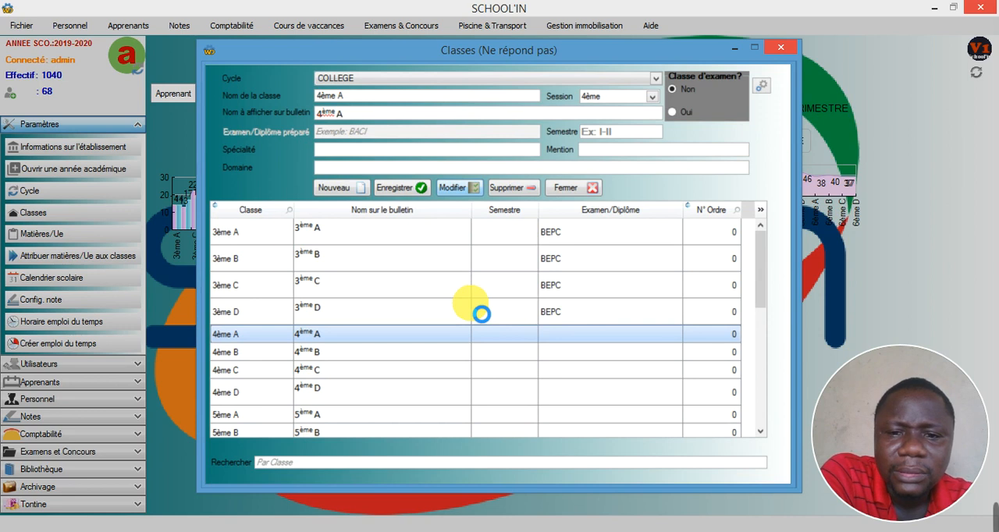
click(856, 530)
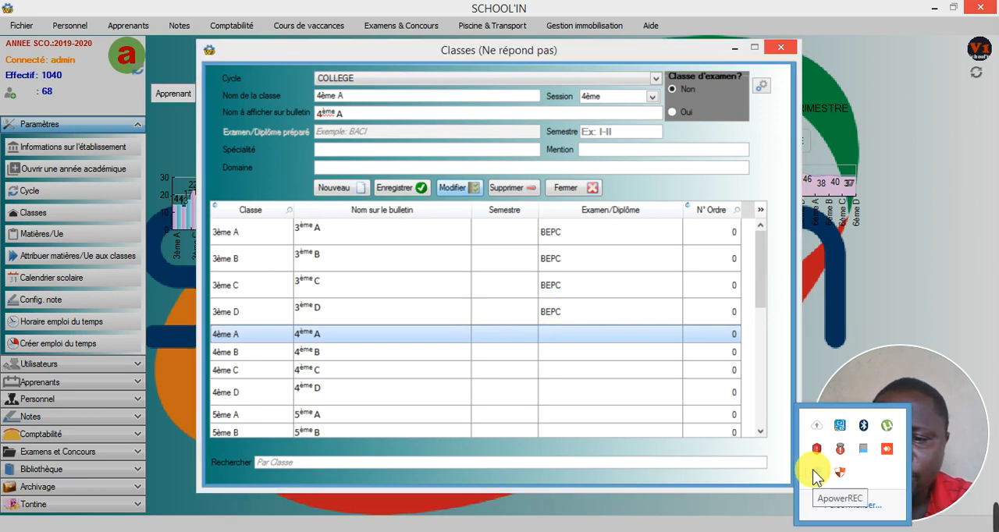
right_click(815, 472)
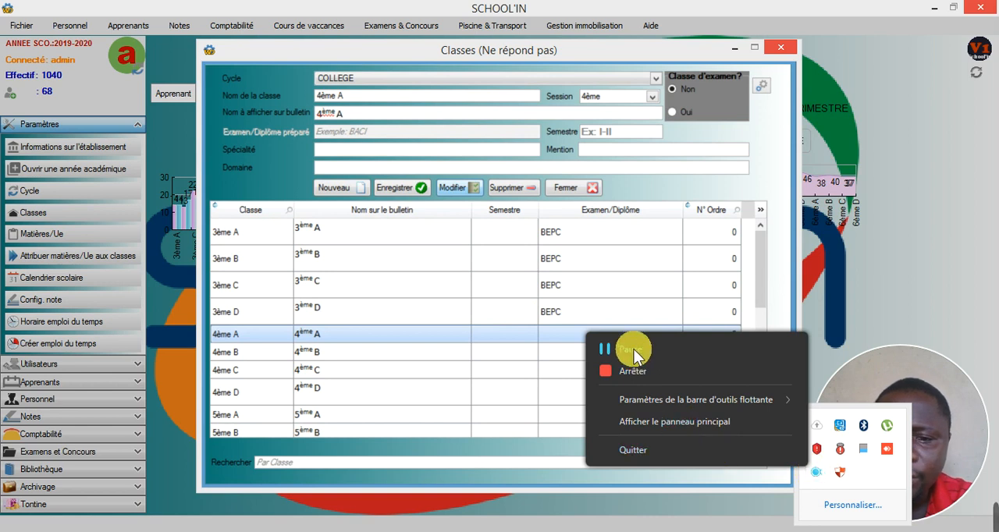
click(634, 349)
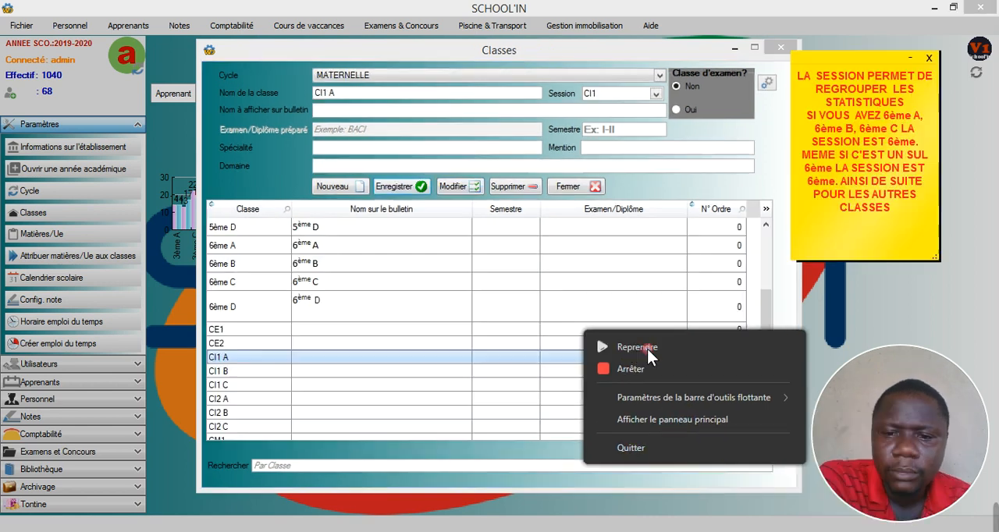
click(647, 349)
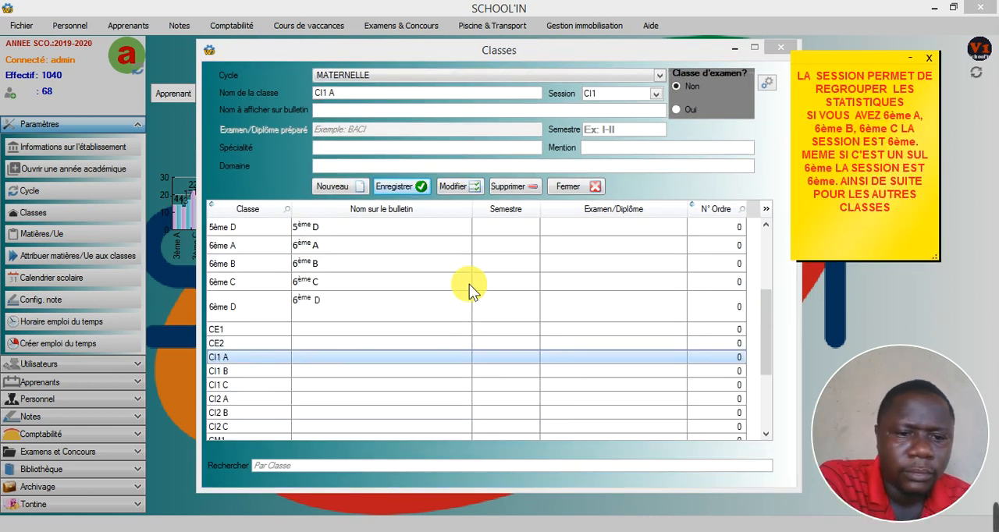
- Save class CI1 A as a non-exam class and select class CI1 B for editing
click(473, 188)
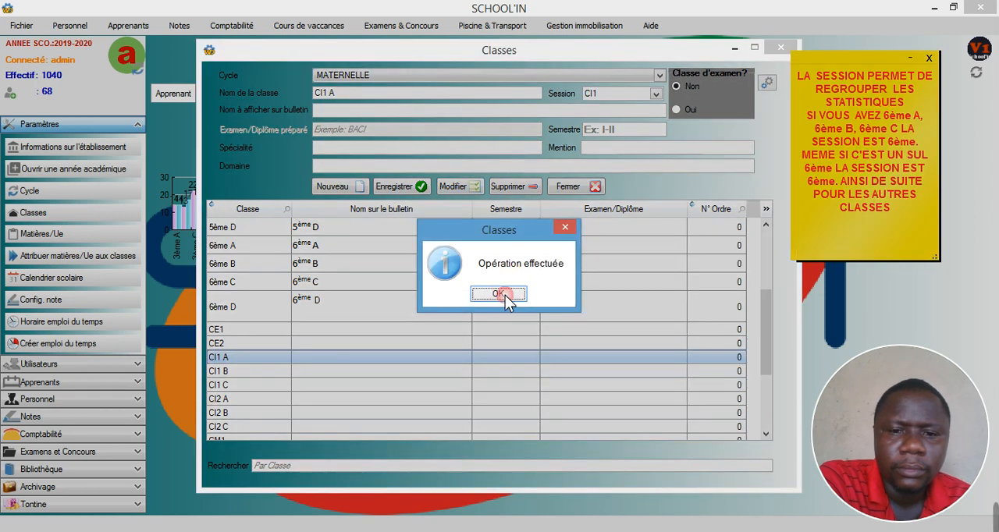
click(506, 293)
click(381, 373)
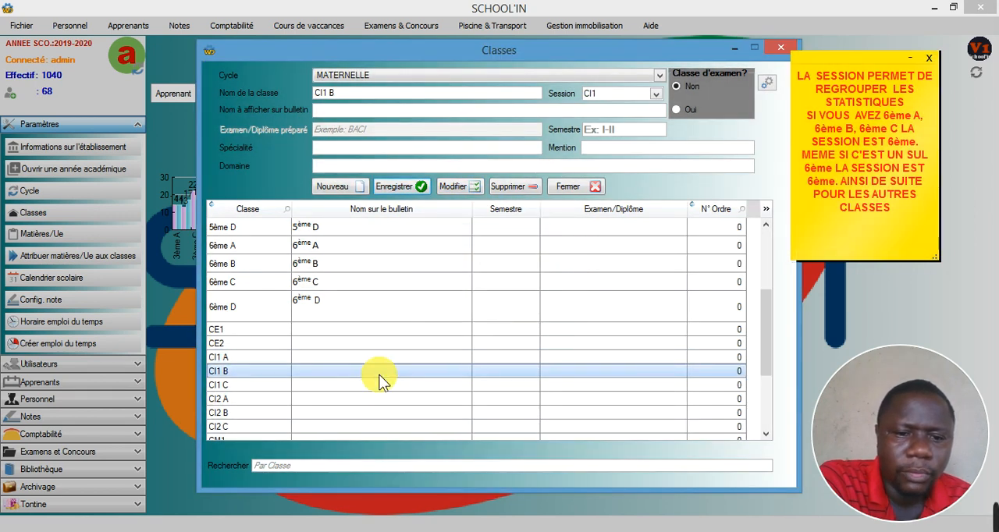
- Save classes CI1 B and CI1 C as non-exam classes and close the class settings
click(463, 187)
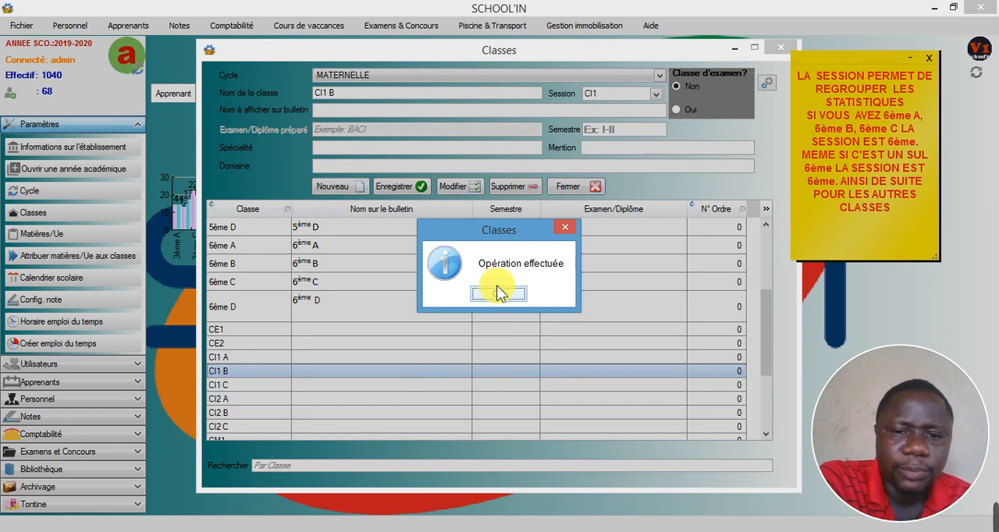
click(498, 292)
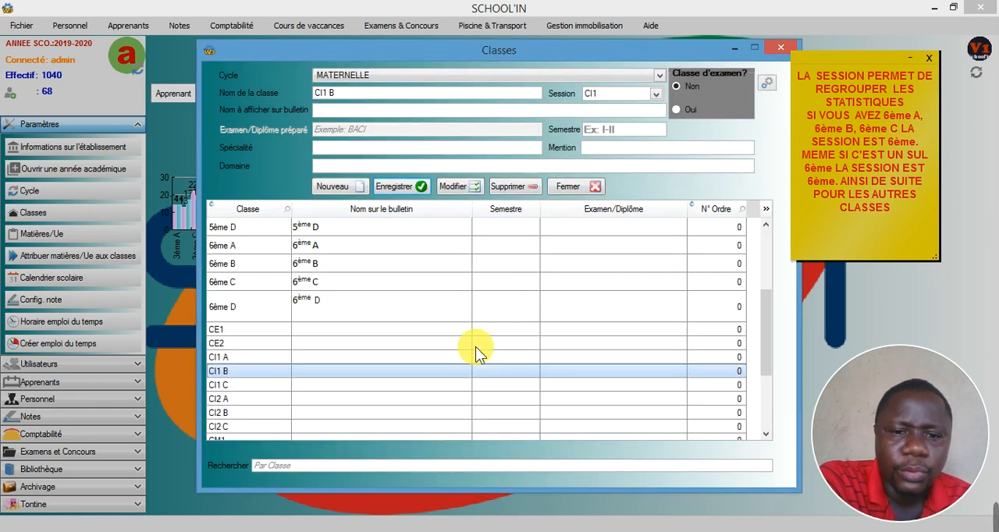
click(442, 383)
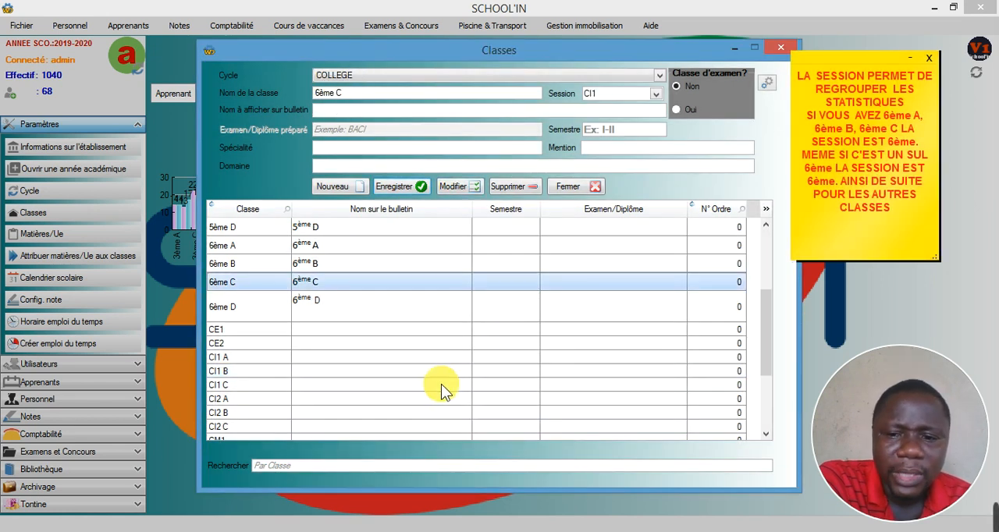
click(440, 385)
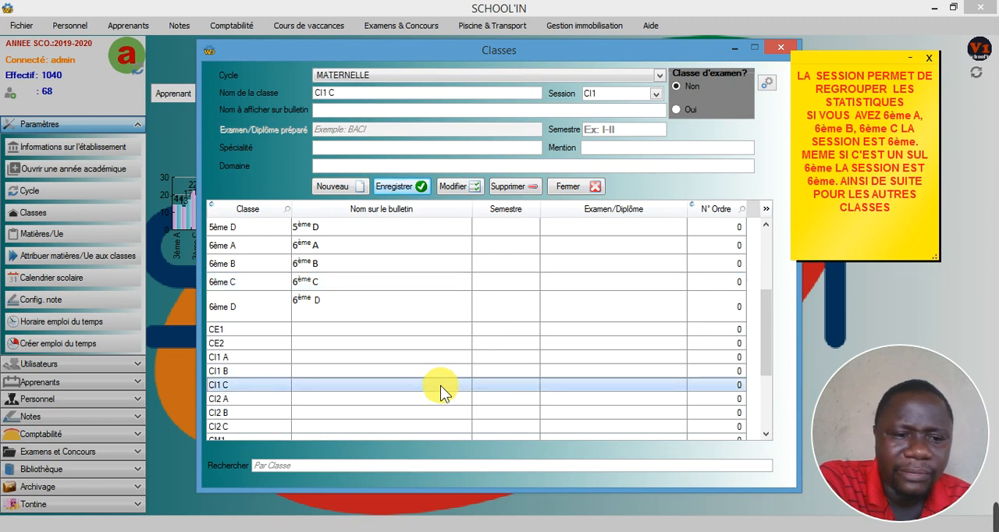
click(468, 190)
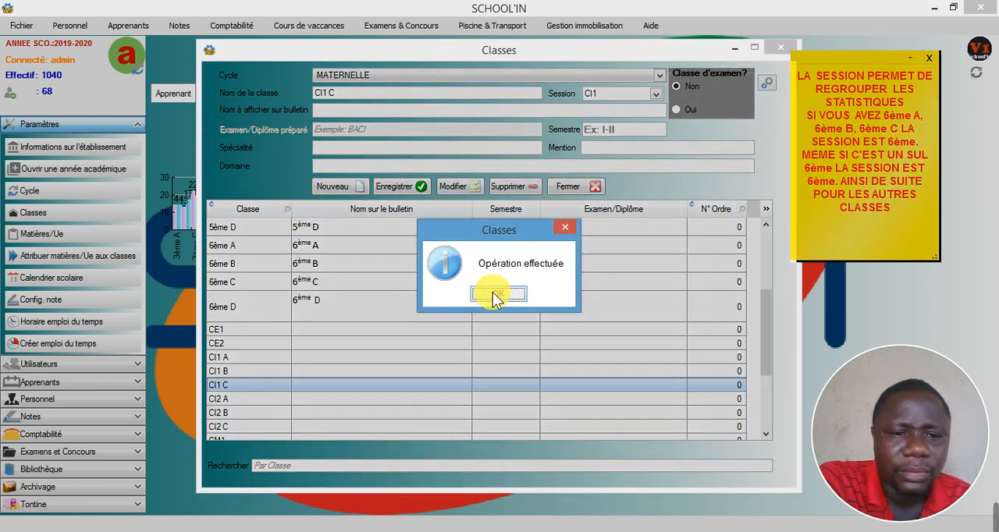
click(492, 293)
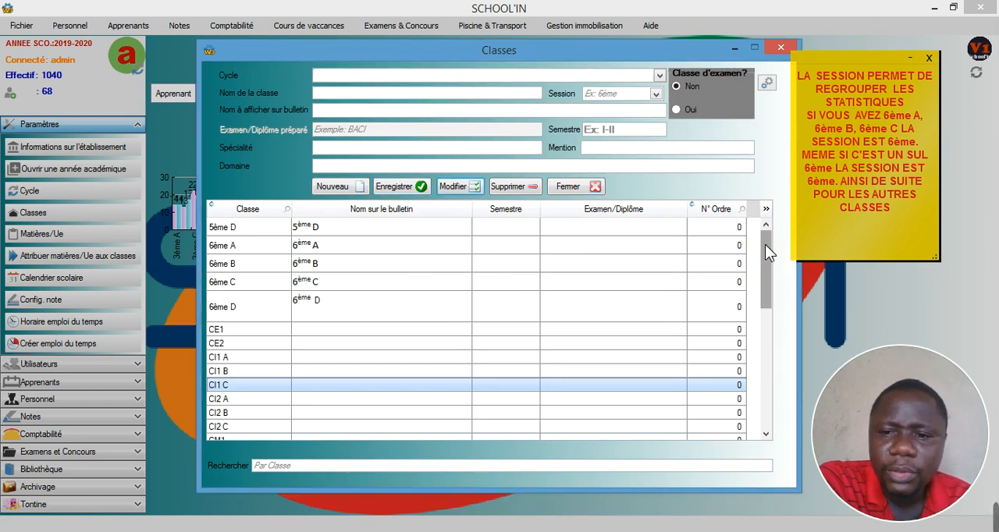
scroll(765, 245, up, 4)
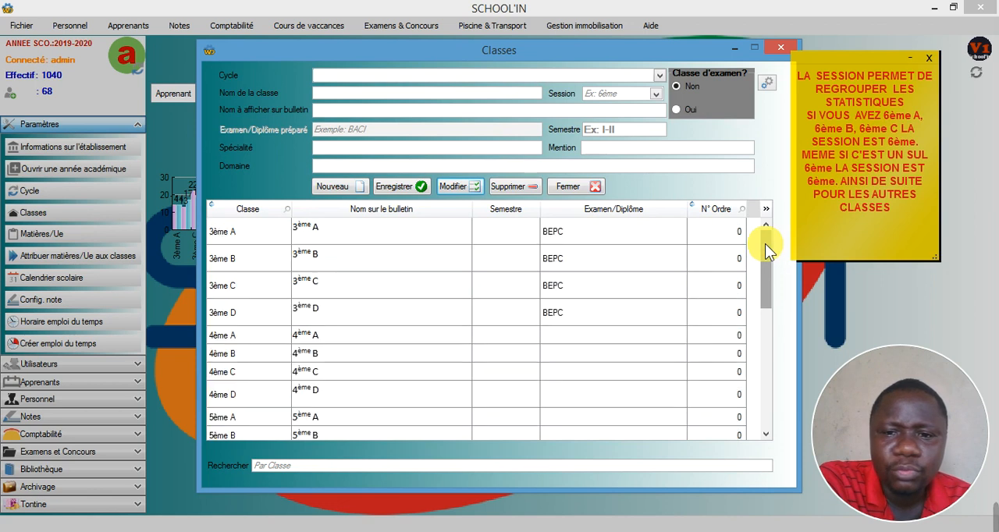
click(776, 47)
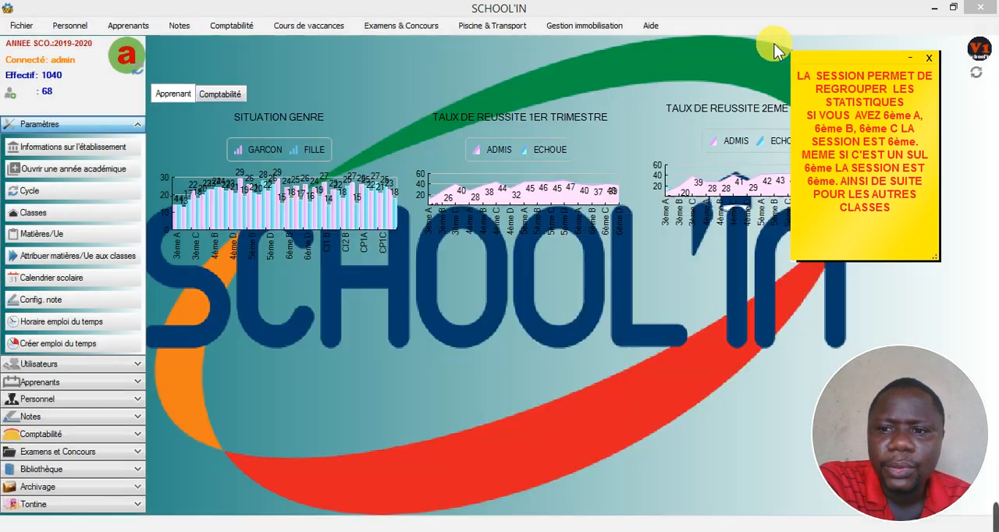
- Reopen the optional-subjects exam list, check which classes it offers, and close it
click(117, 25)
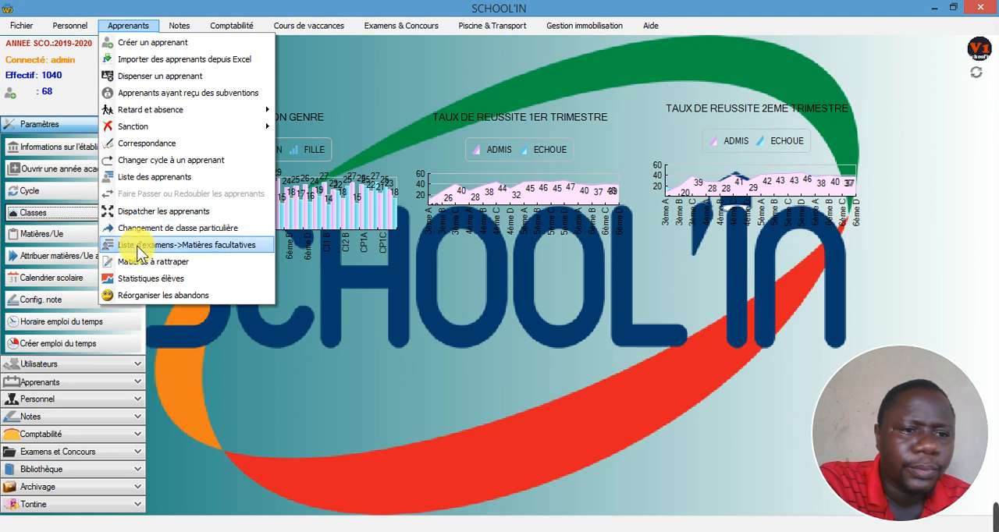
click(134, 246)
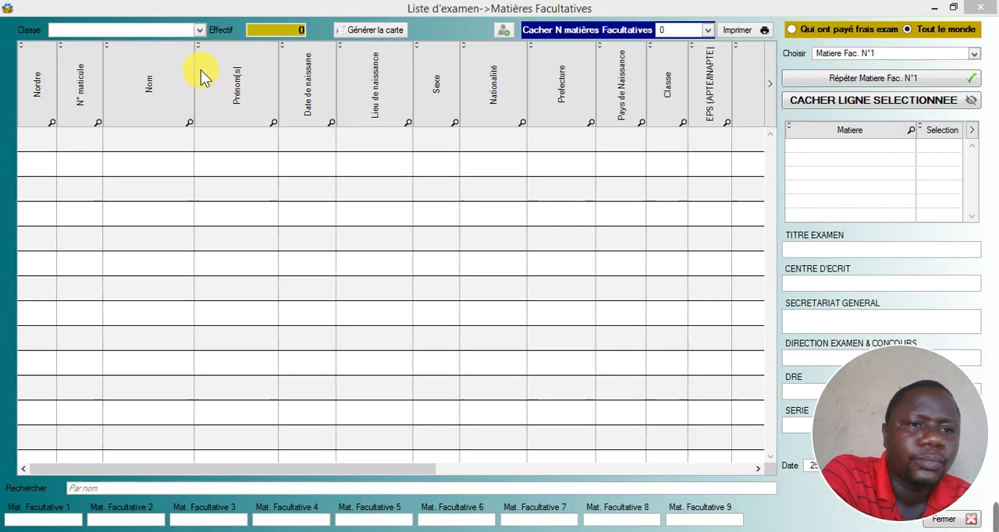
click(201, 32)
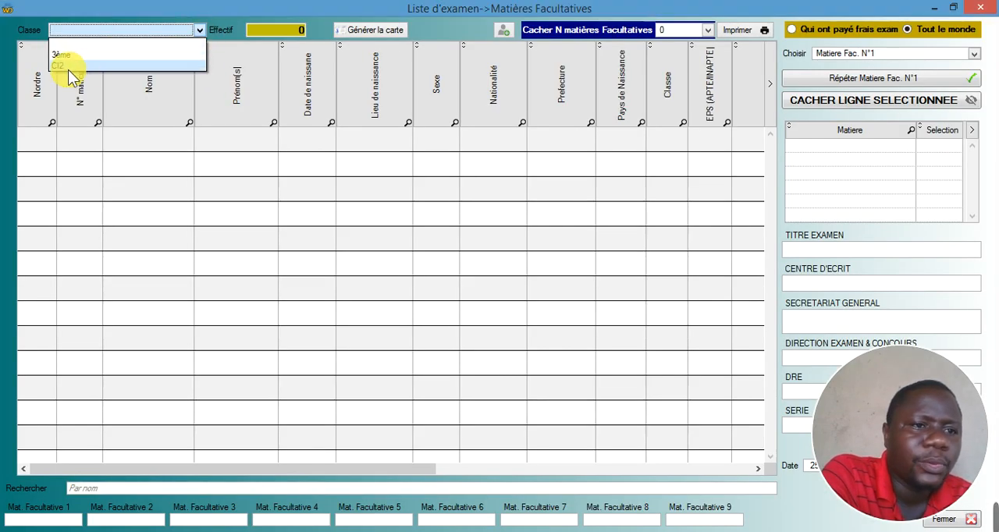
click(979, 16)
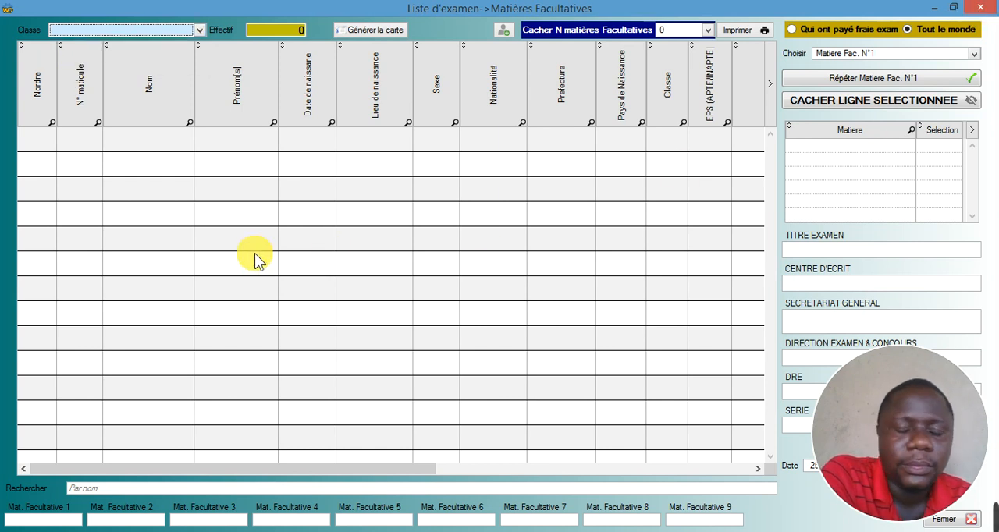
key(Escape)
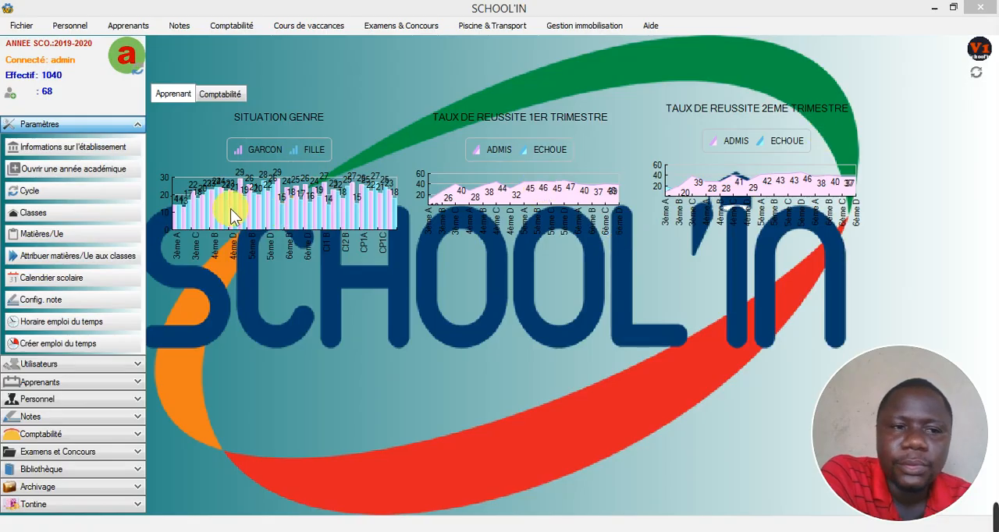
- In the class settings, mark CI2 A as a non-exam class and save the modification
click(48, 214)
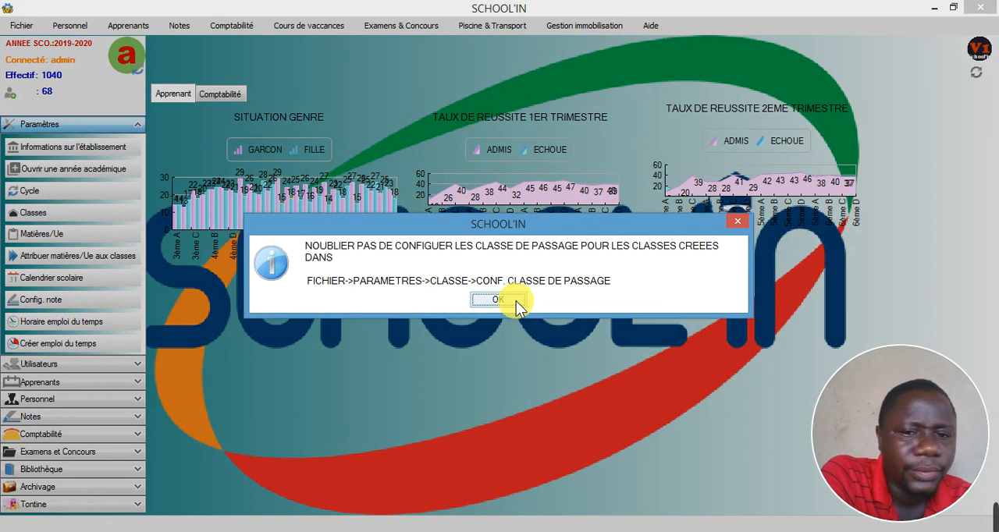
click(498, 300)
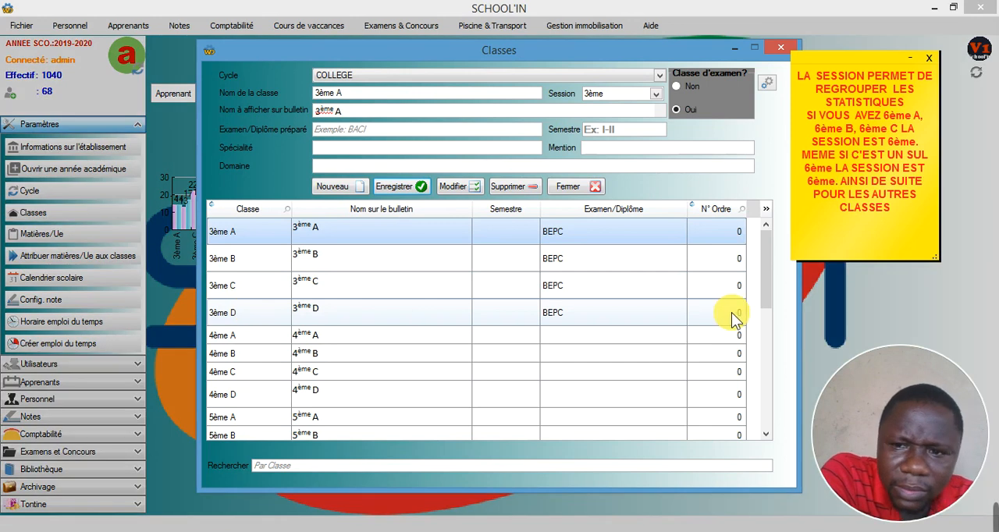
drag(769, 304, 765, 377)
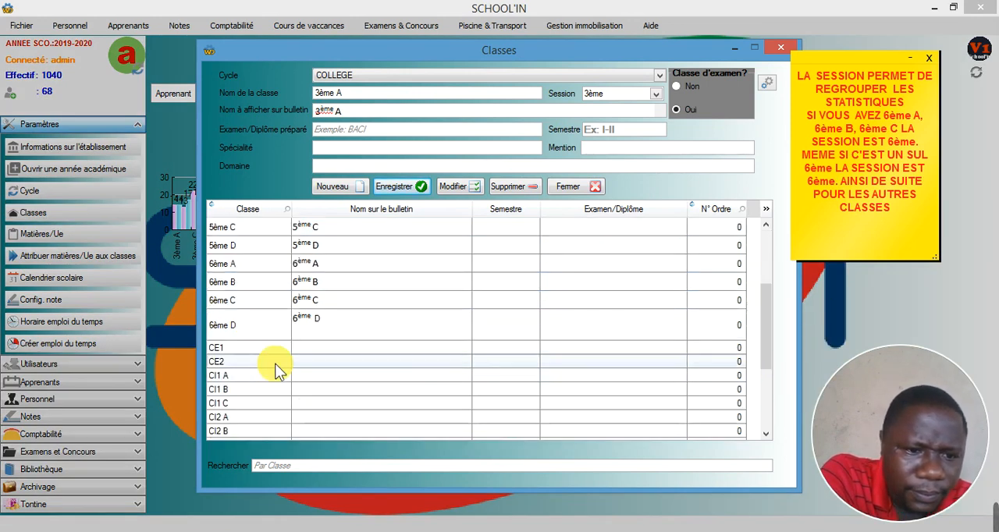
click(233, 418)
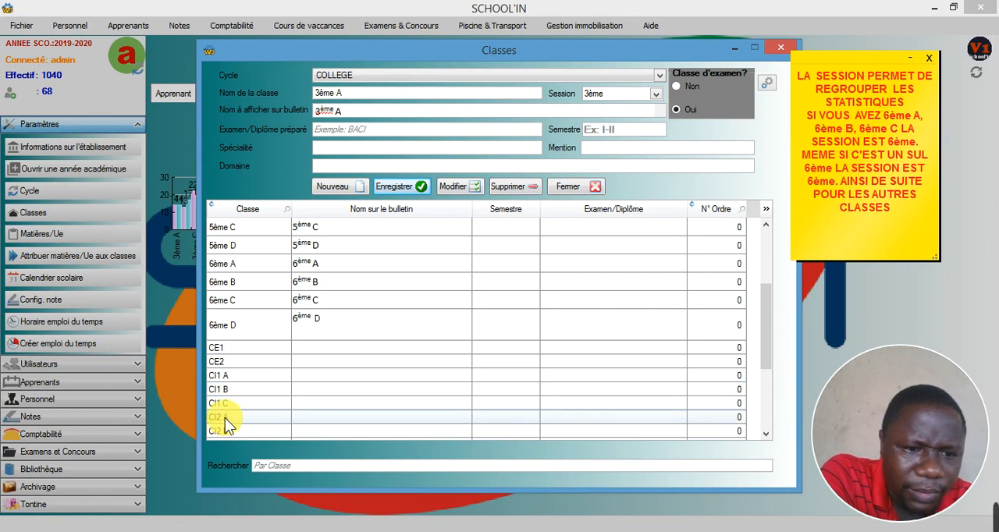
click(459, 186)
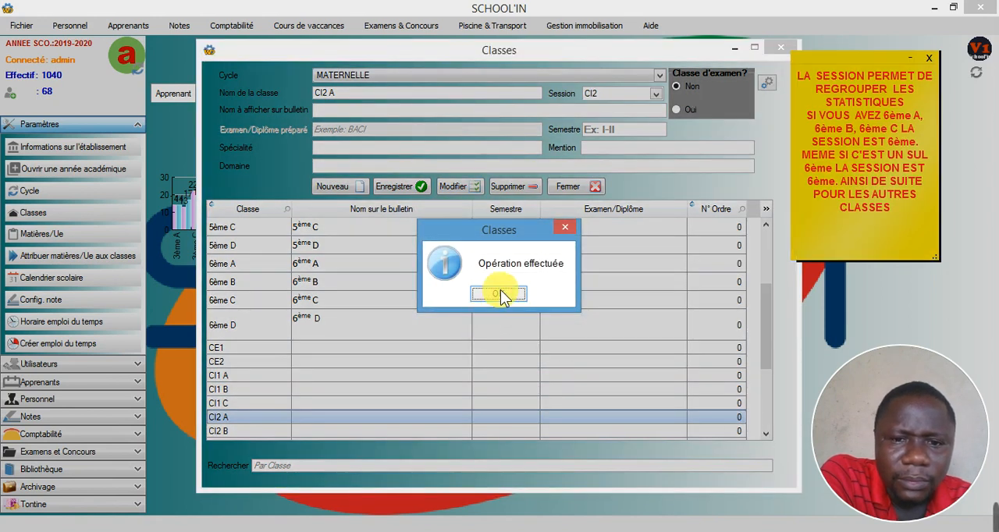
click(501, 294)
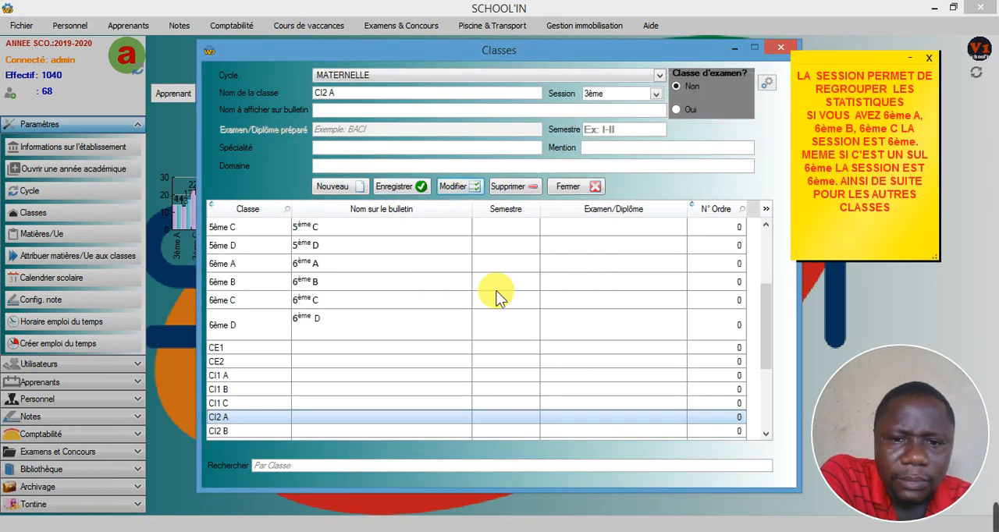
- Mark class CI2 B as a non-exam class and save the modification
click(764, 431)
click(764, 431)
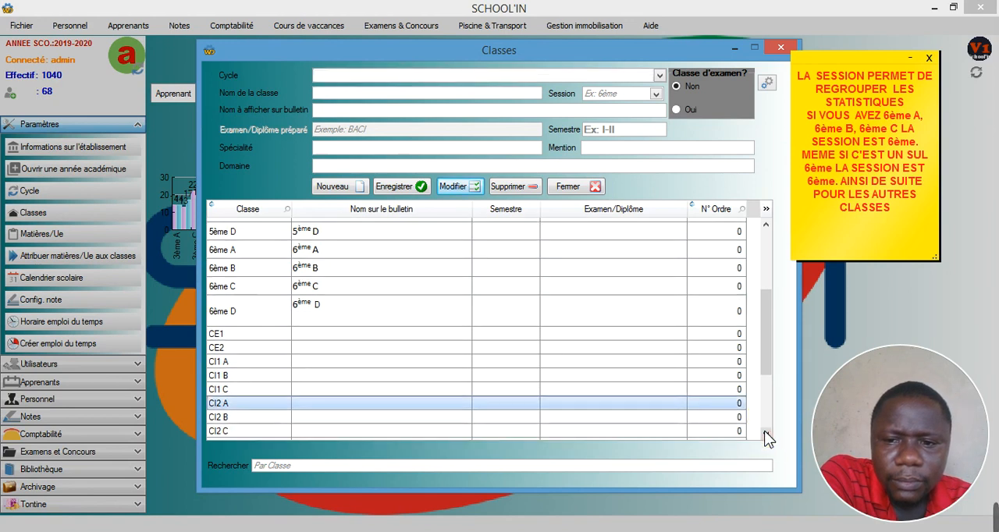
click(764, 431)
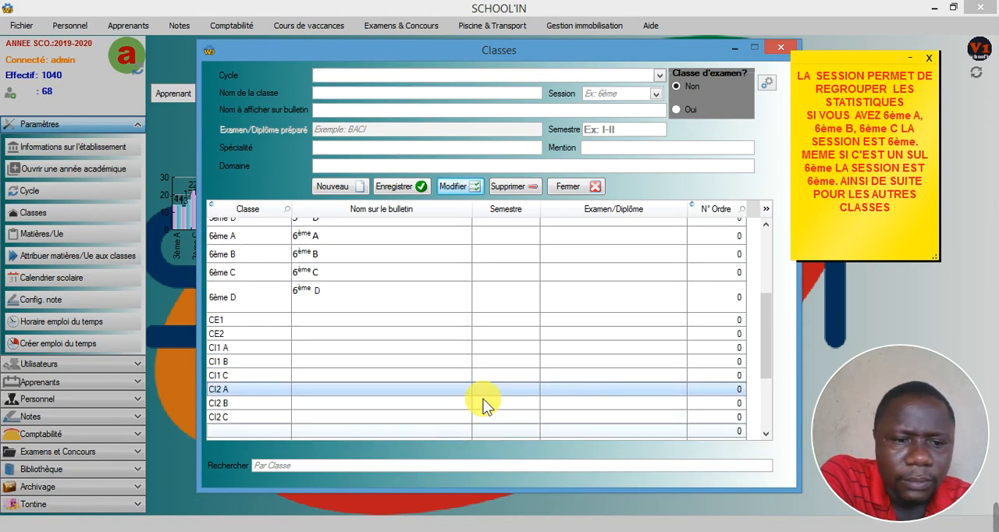
click(243, 408)
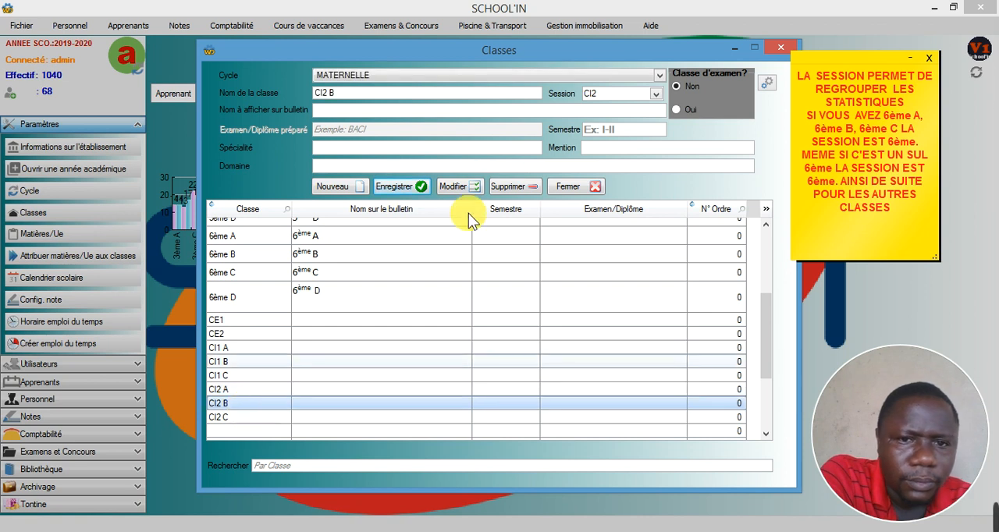
click(449, 186)
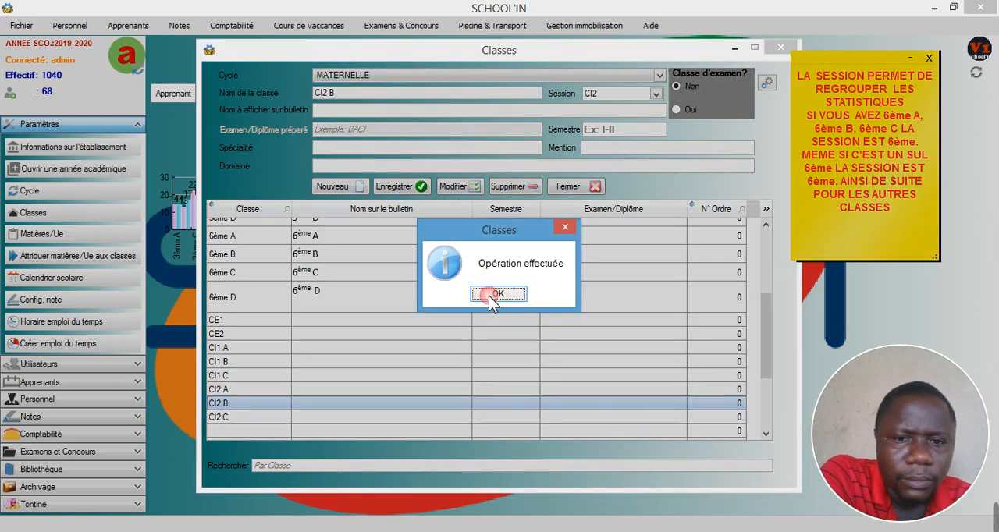
click(491, 294)
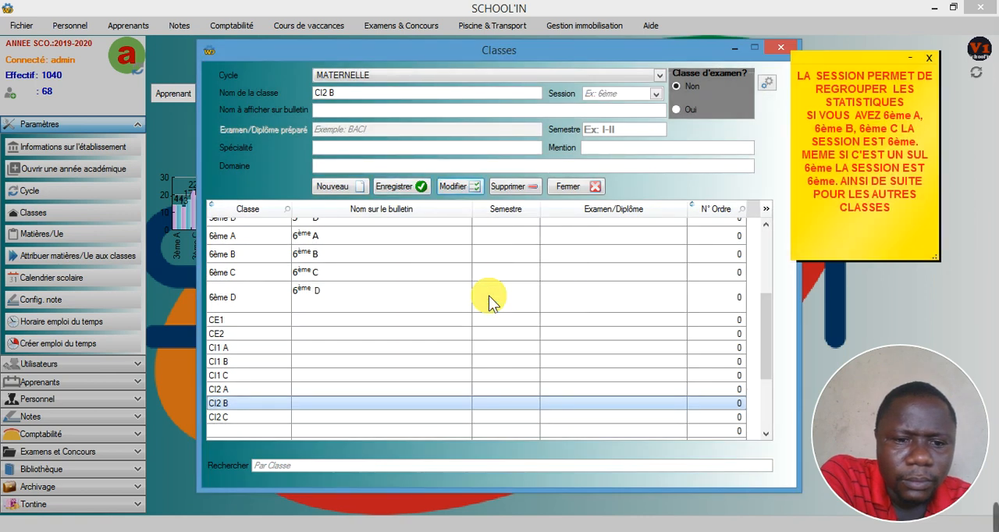
- Save class CI2 C as a non-exam class and close the class settings
click(351, 419)
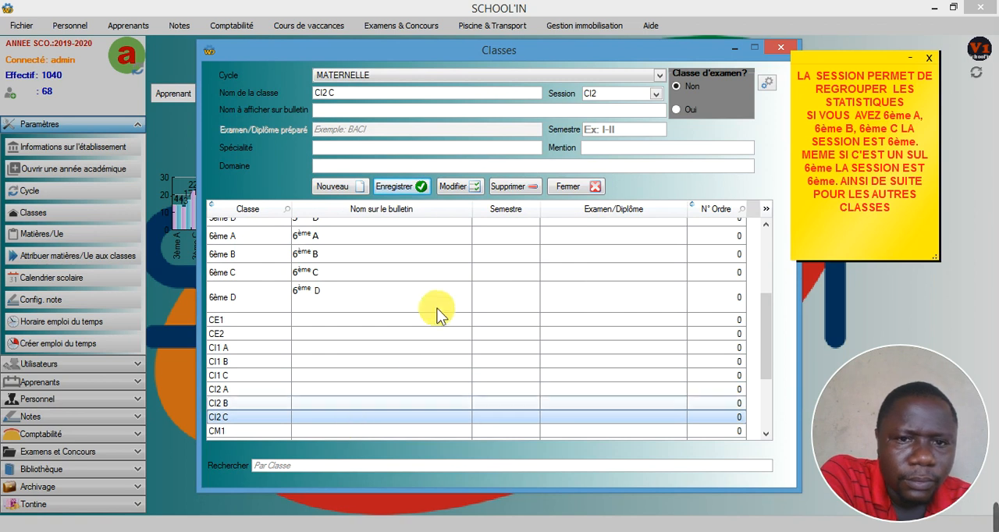
click(456, 186)
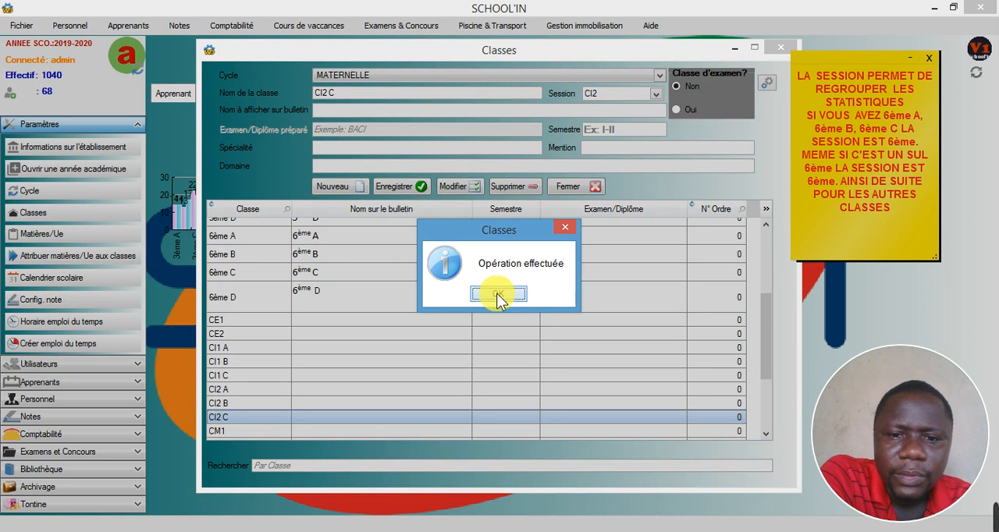
click(497, 294)
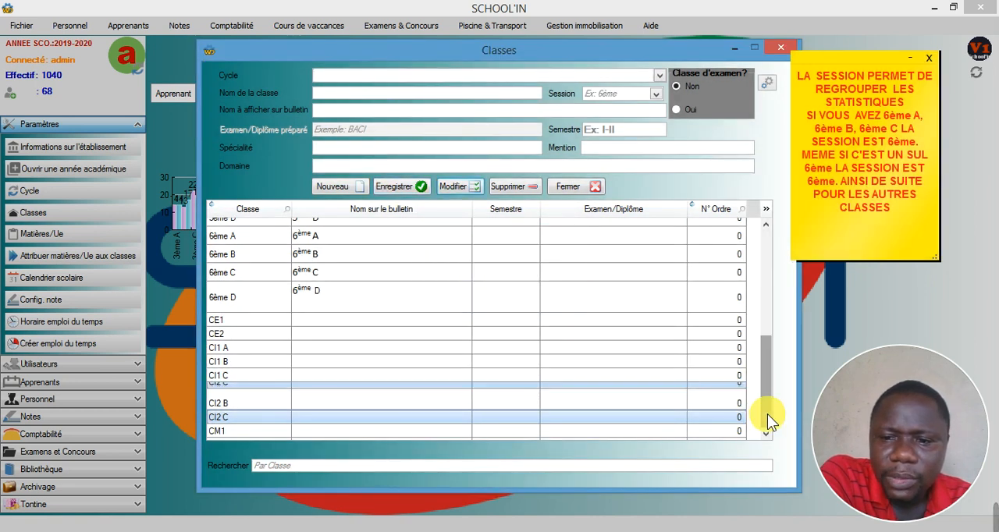
scroll(768, 414, down, 3)
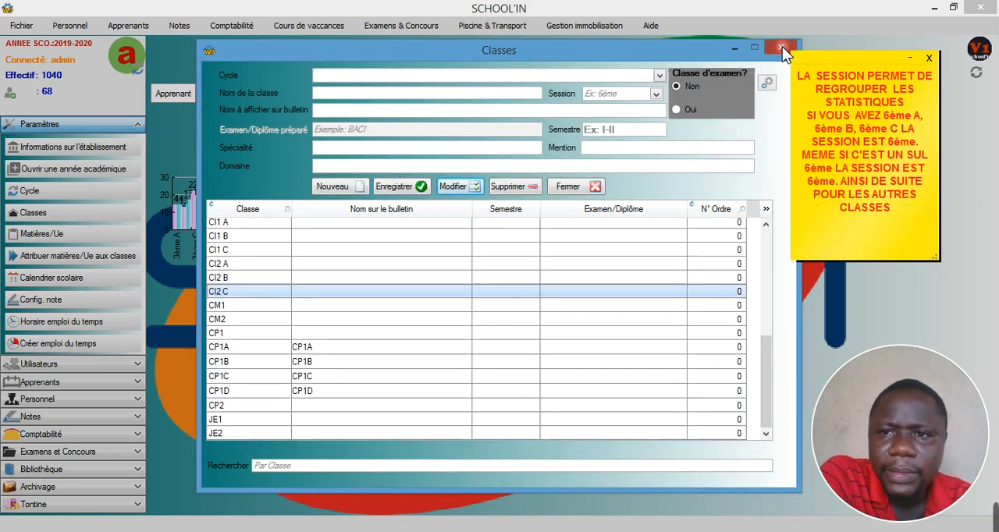
click(781, 47)
- Open the exam list of optional subjects and display the 3ème students
click(137, 23)
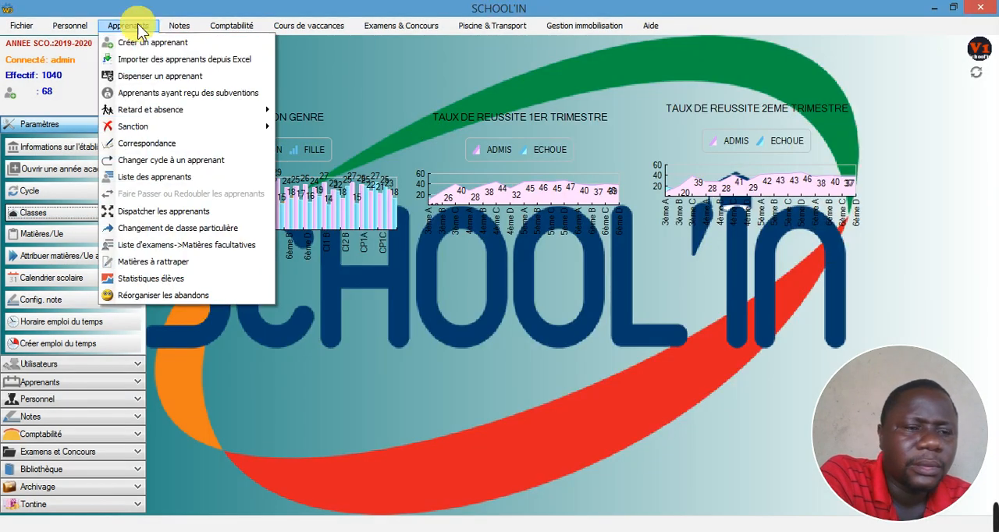
click(152, 245)
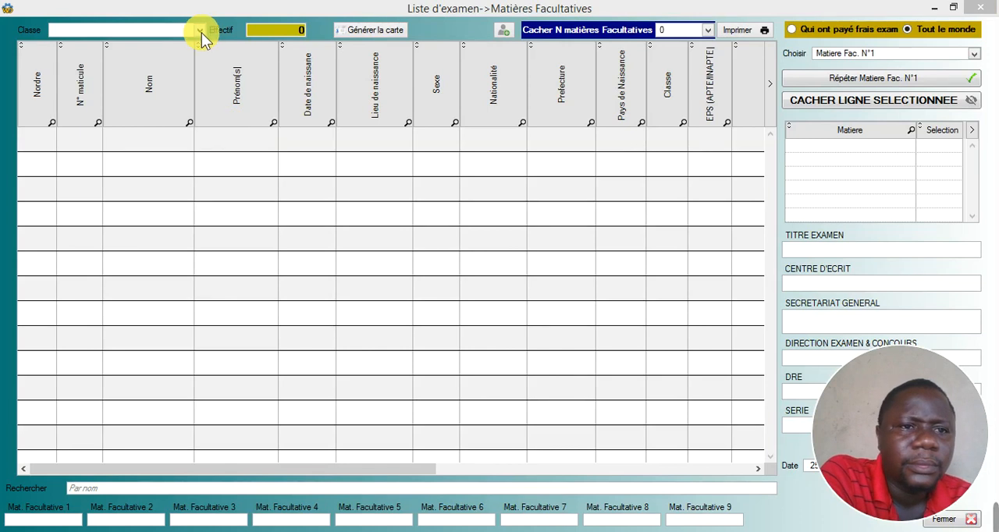
click(200, 31)
click(84, 52)
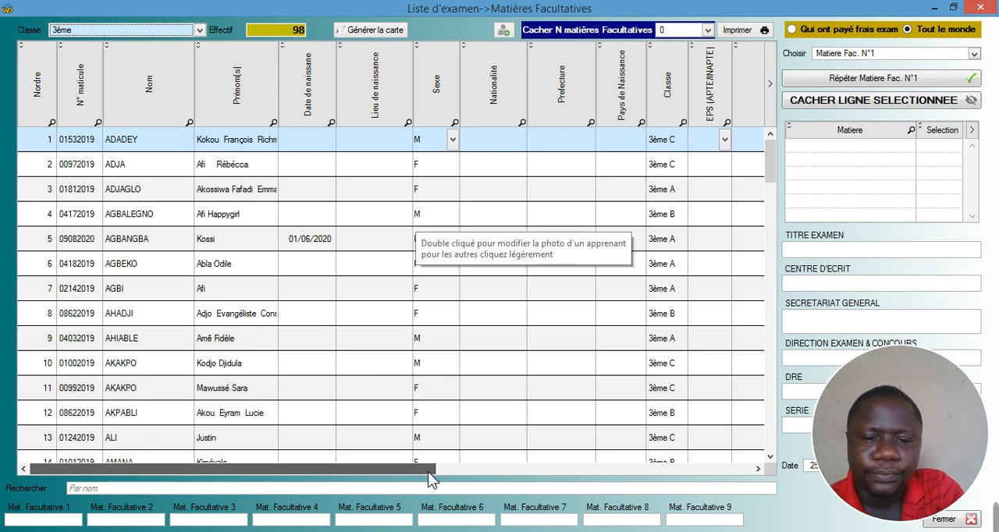
- Choose Matiere Fac. N°5 as the optional subject to repeat for the 3ème students
drag(427, 471, 573, 472)
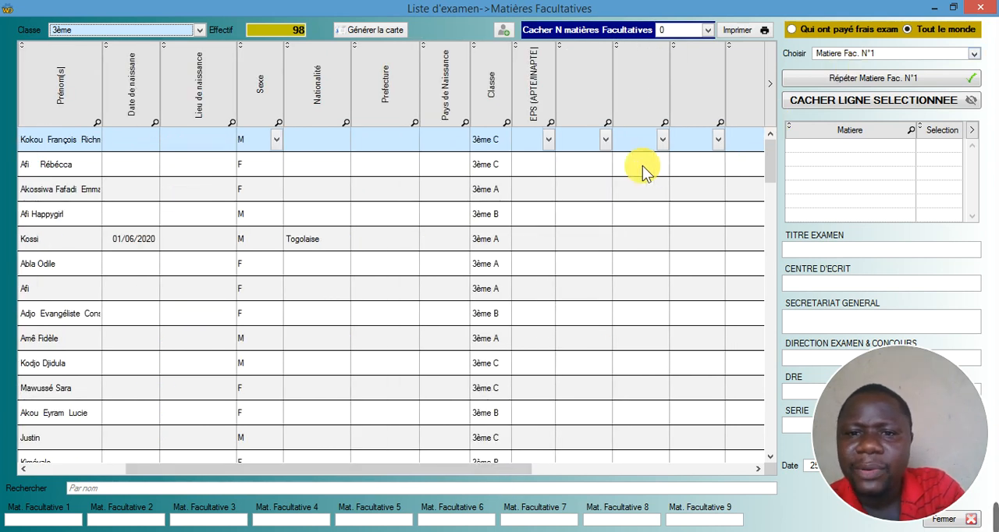
click(975, 53)
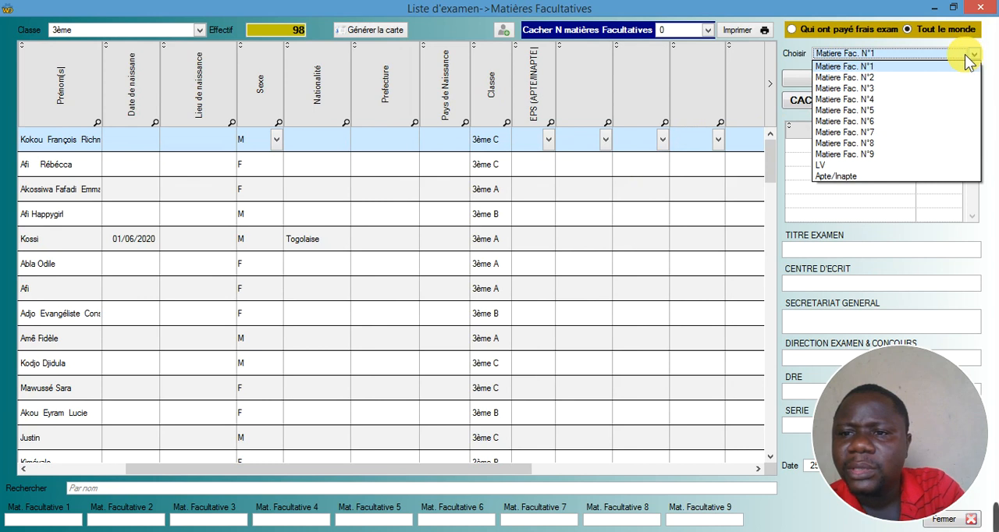
click(861, 111)
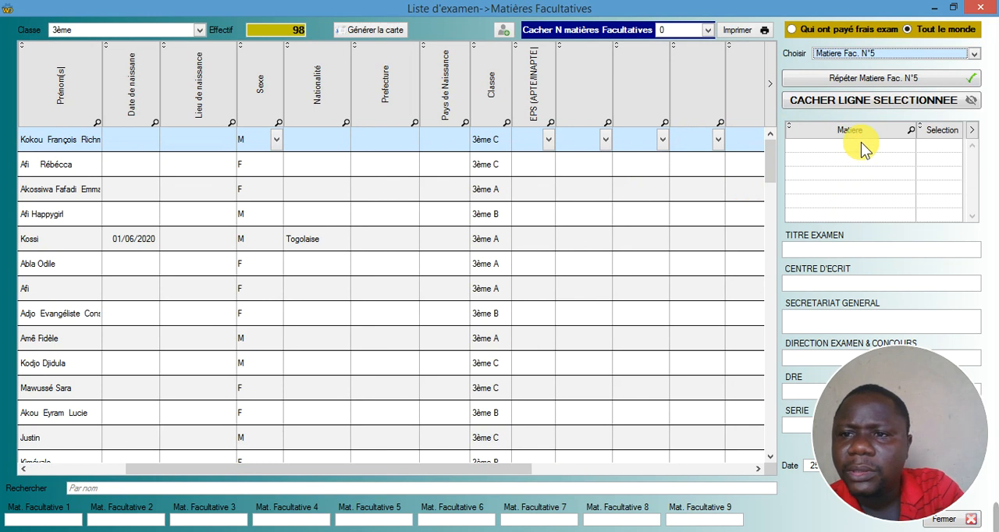
- Try hiding 4 and 7 optional subjects in the 3ème exam list
click(709, 30)
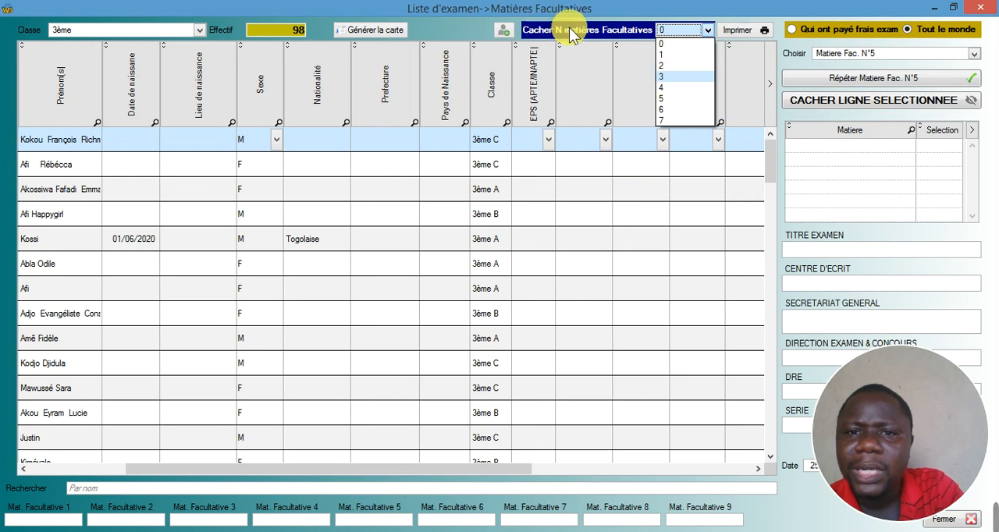
click(664, 86)
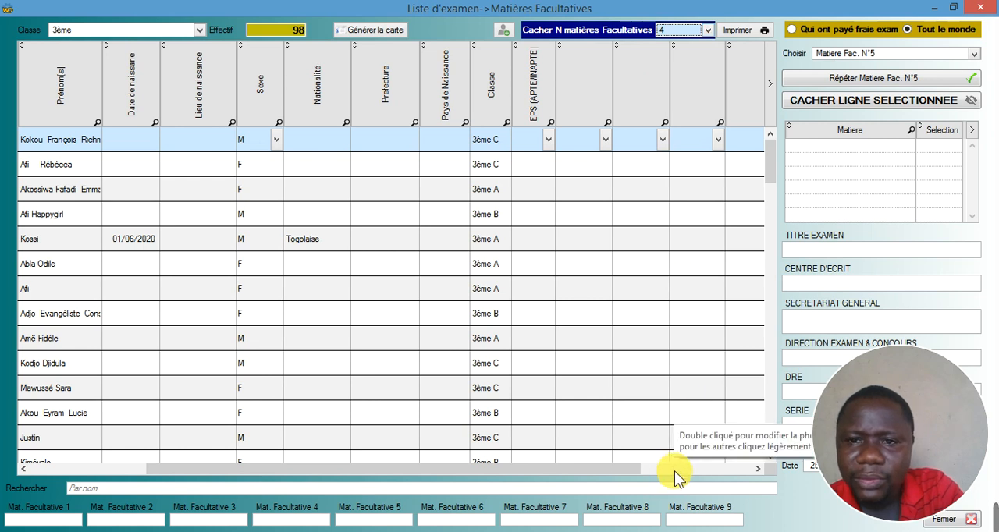
drag(663, 469, 731, 466)
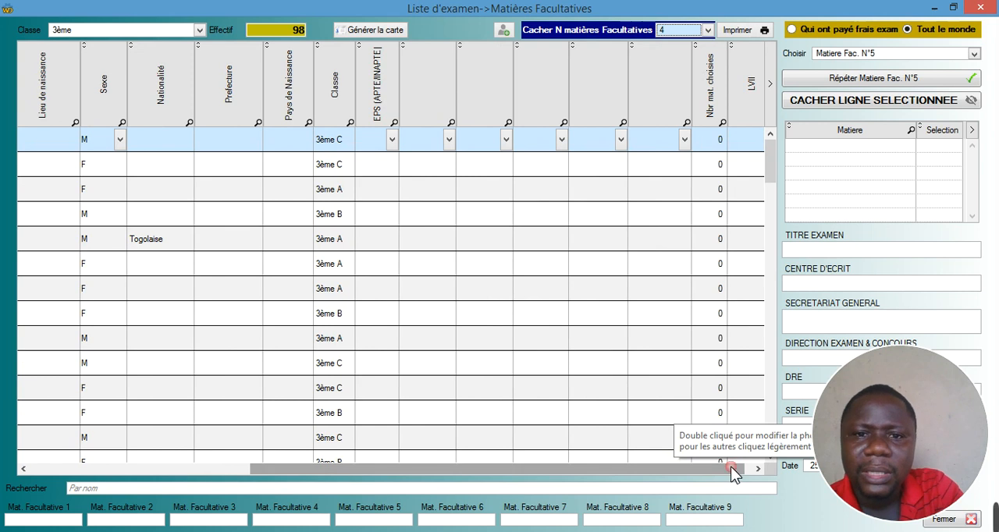
click(705, 31)
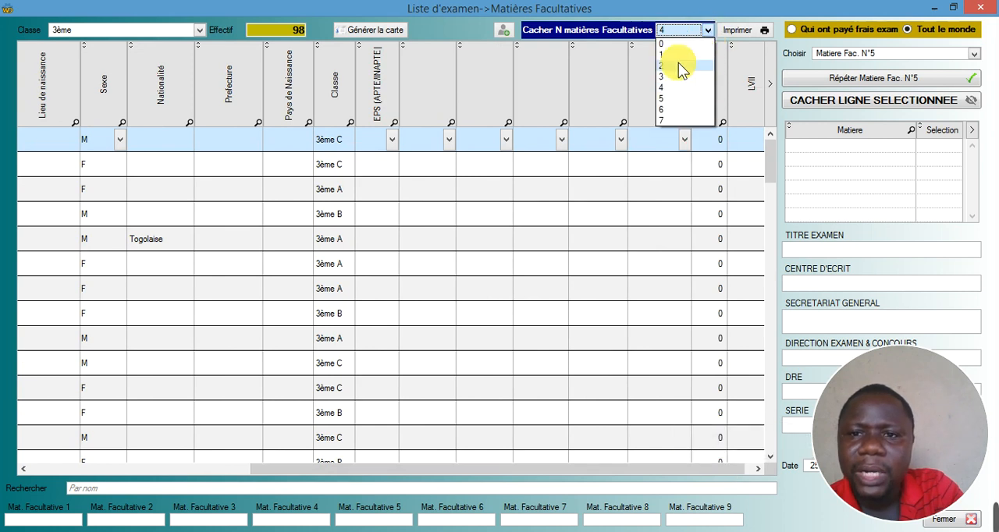
click(665, 116)
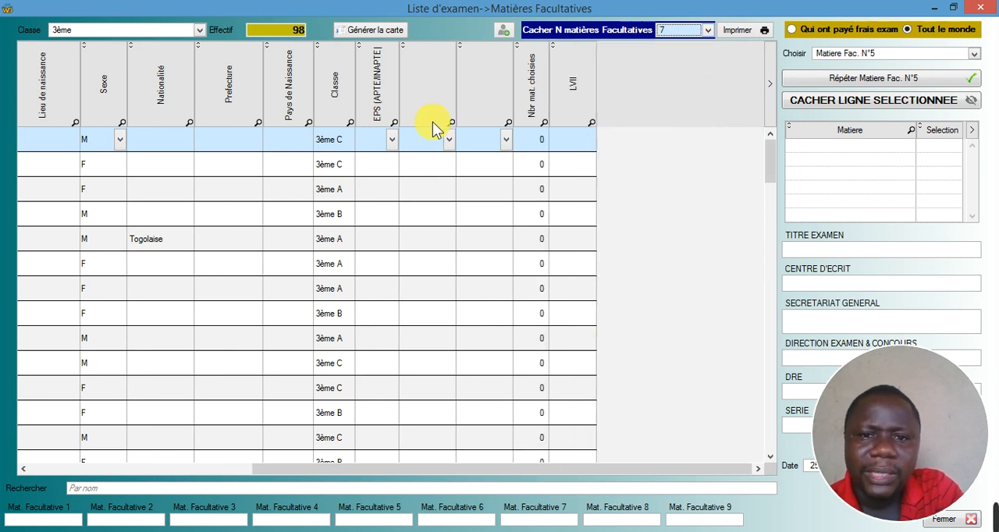
- Try hiding 6 and 5 optional subjects, and return the number of hidden subjects to 0
click(709, 29)
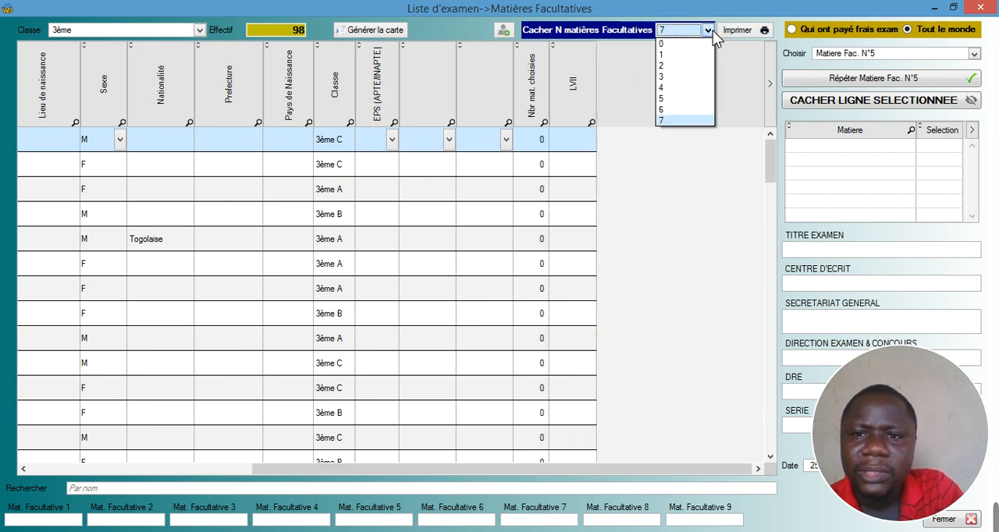
click(676, 109)
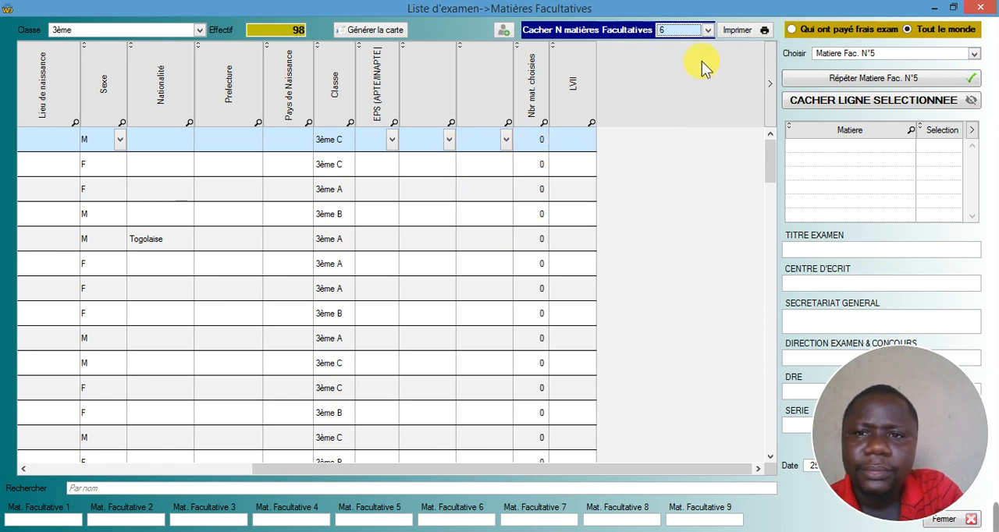
click(710, 32)
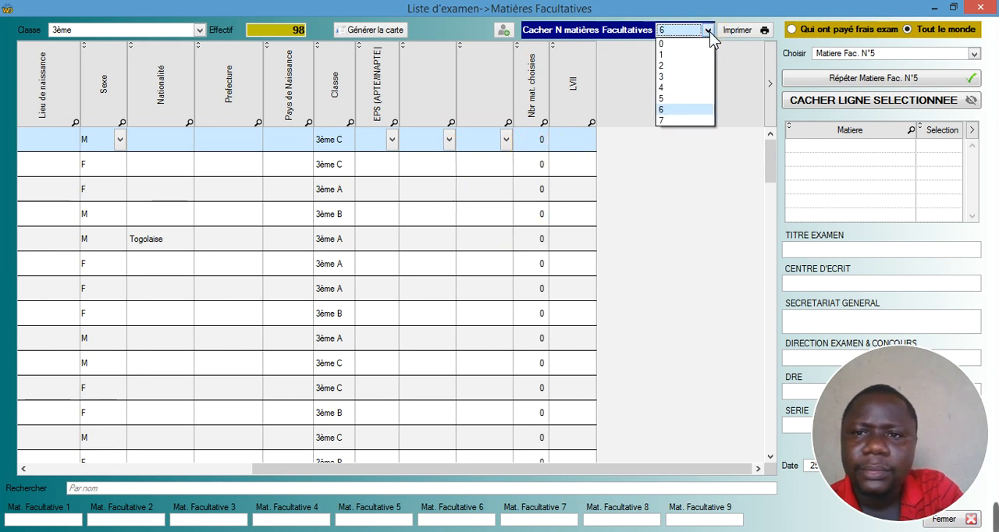
click(668, 99)
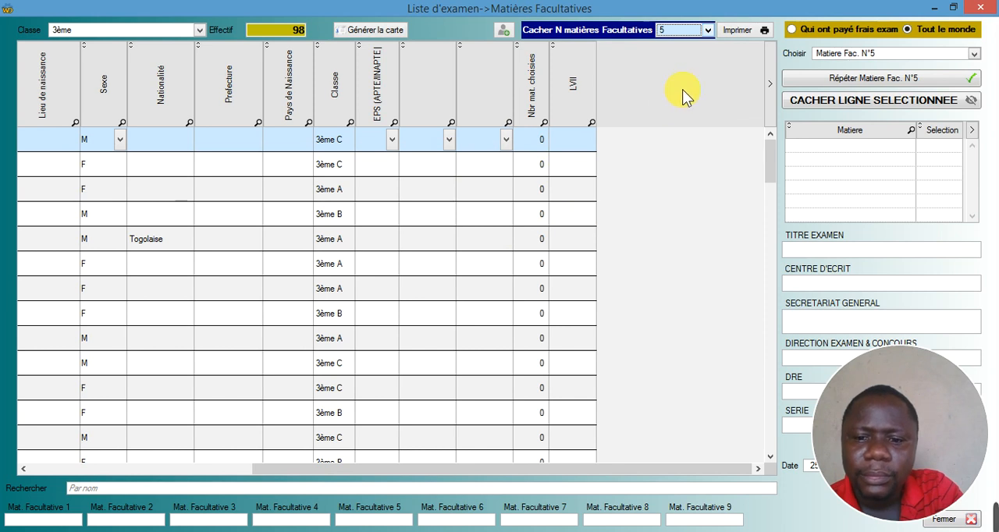
drag(363, 466, 101, 462)
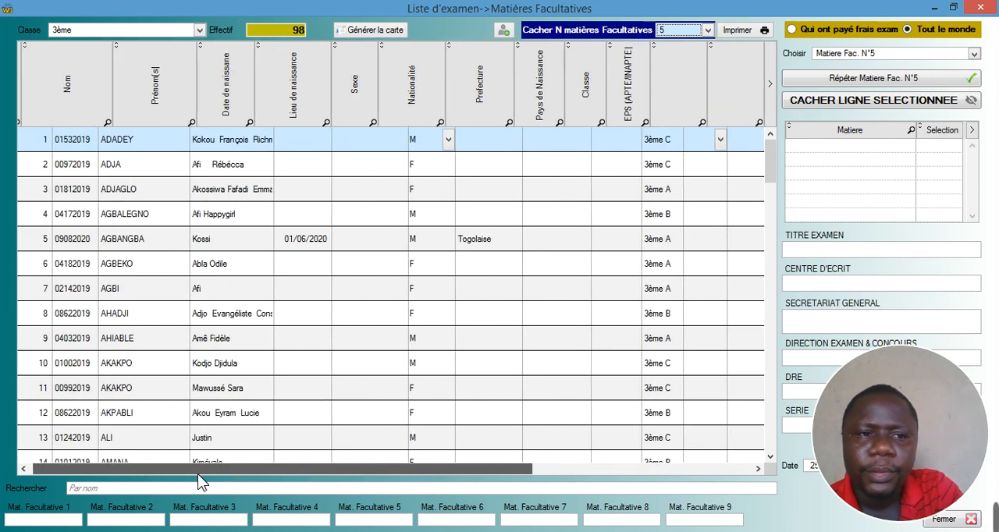
drag(198, 474, 251, 474)
click(709, 30)
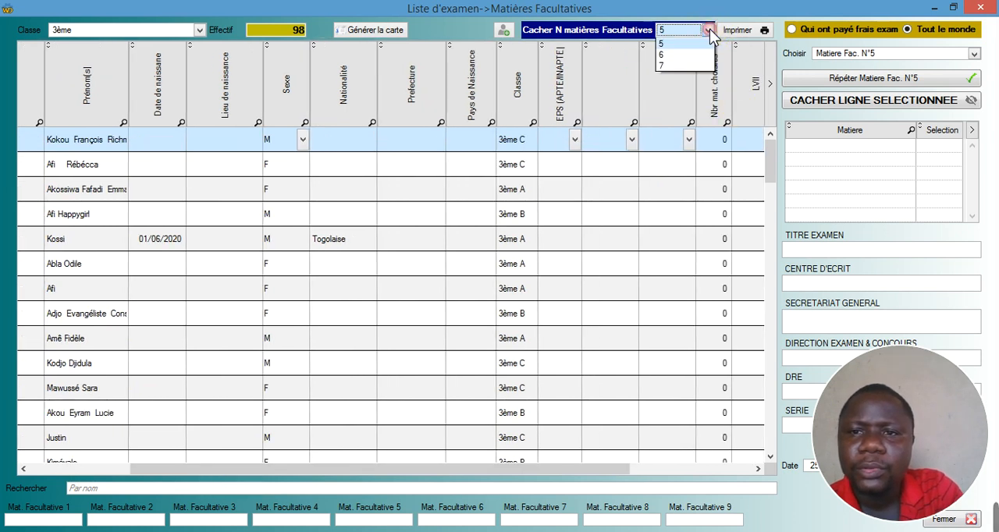
click(684, 41)
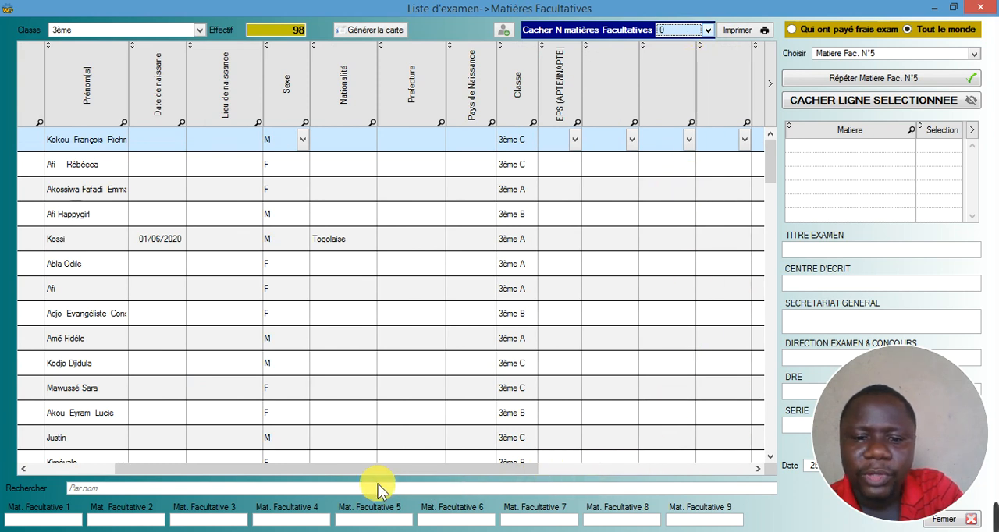
- Check which subjects can be chosen for the first student in the first optional-subject column
click(634, 142)
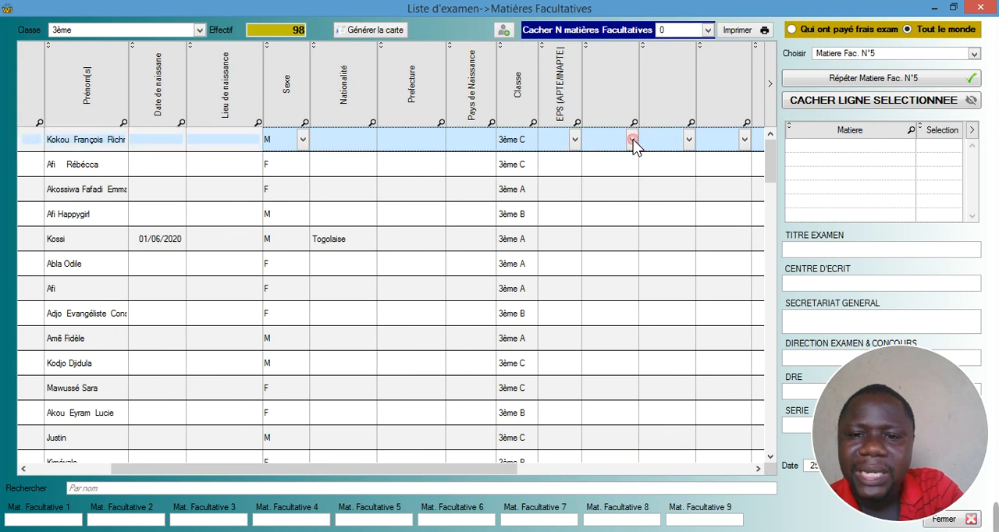
click(633, 141)
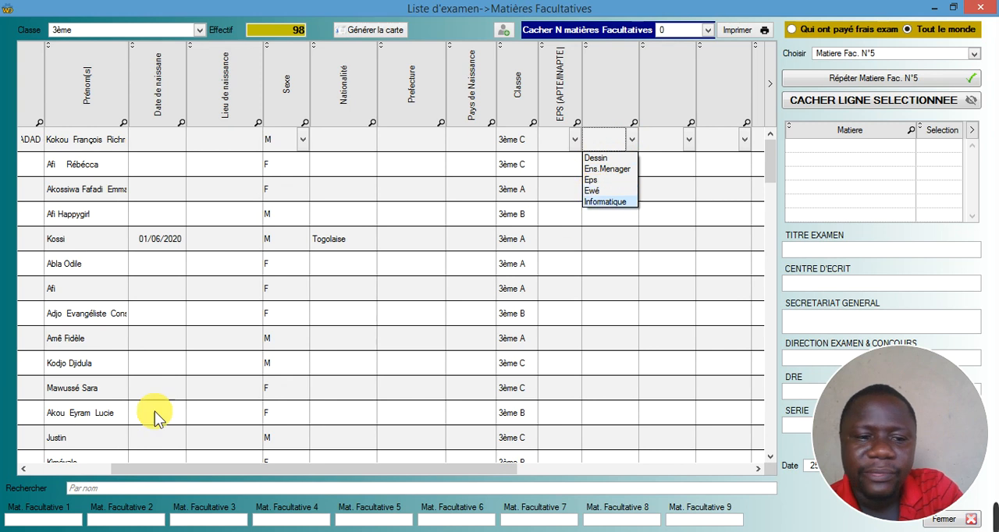
click(635, 76)
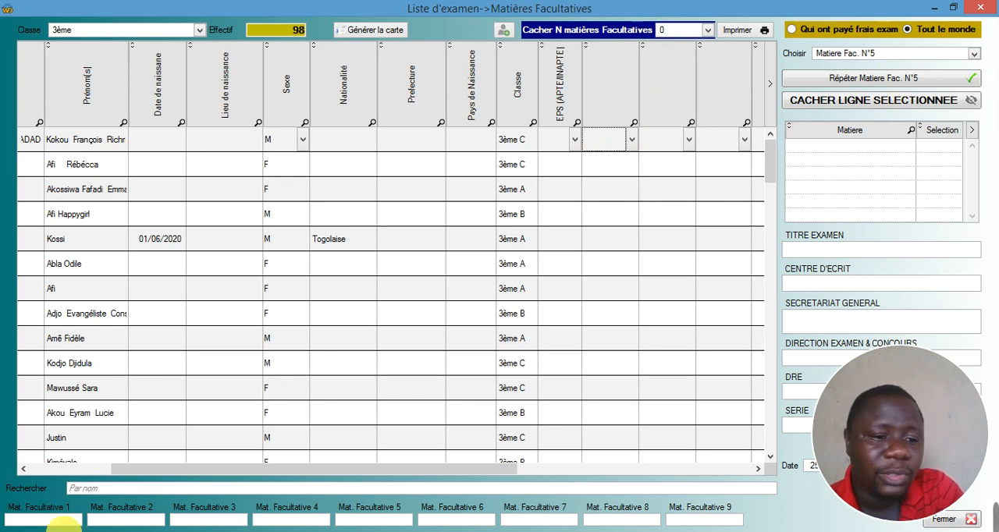
- Name optional subjects 1, 2 and 3 Dess, Eps and Ewé
click(61, 521)
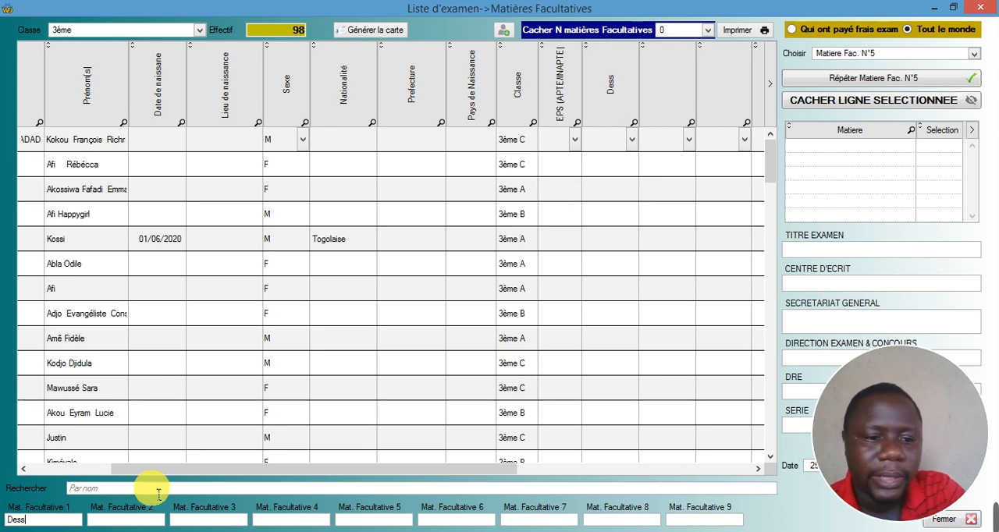
click(131, 520)
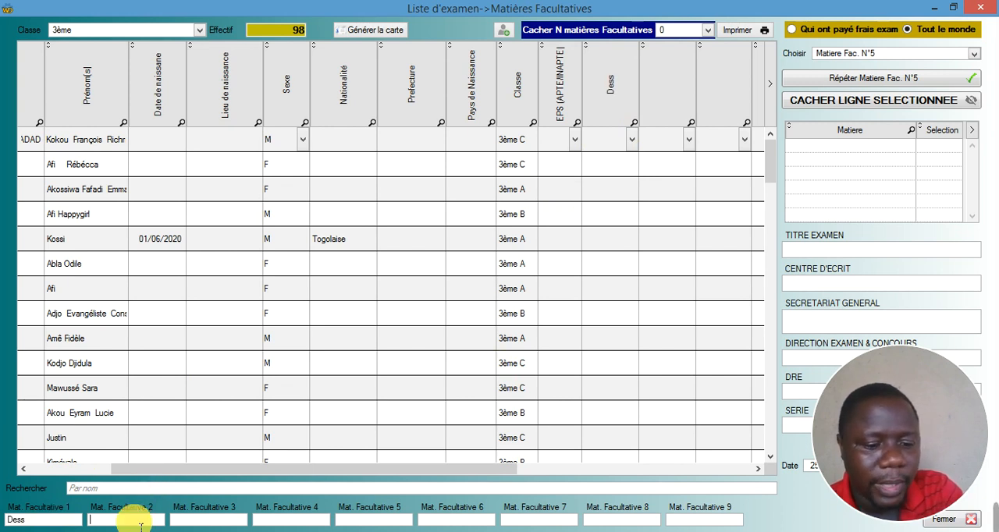
text(Eps)
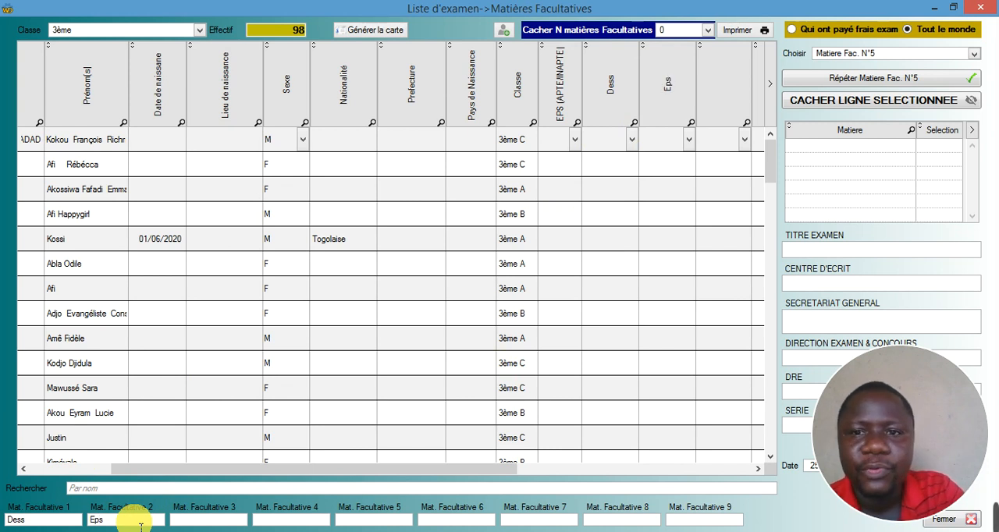
click(193, 522)
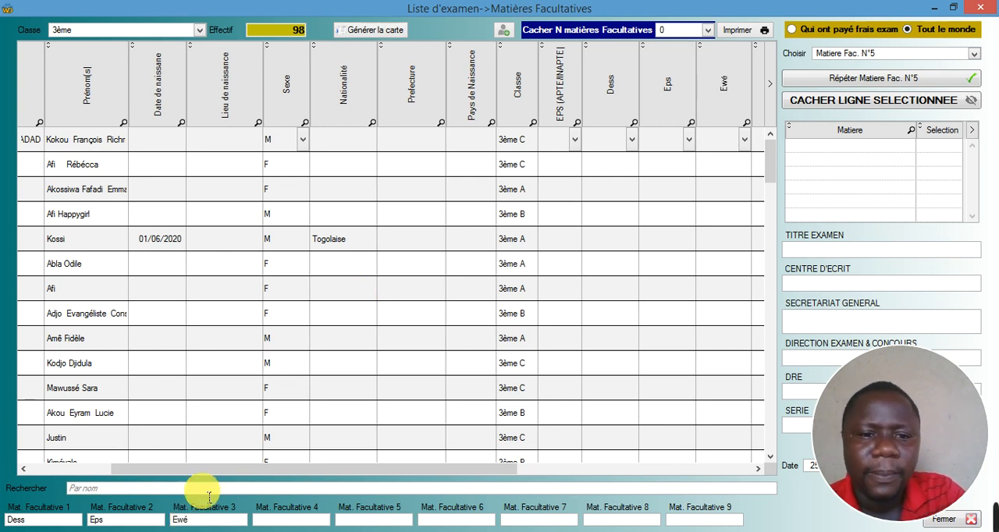
- Try hiding 5, 7 and 6 optional subjects with the named columns in place, and restore the number to 0
click(708, 33)
click(670, 99)
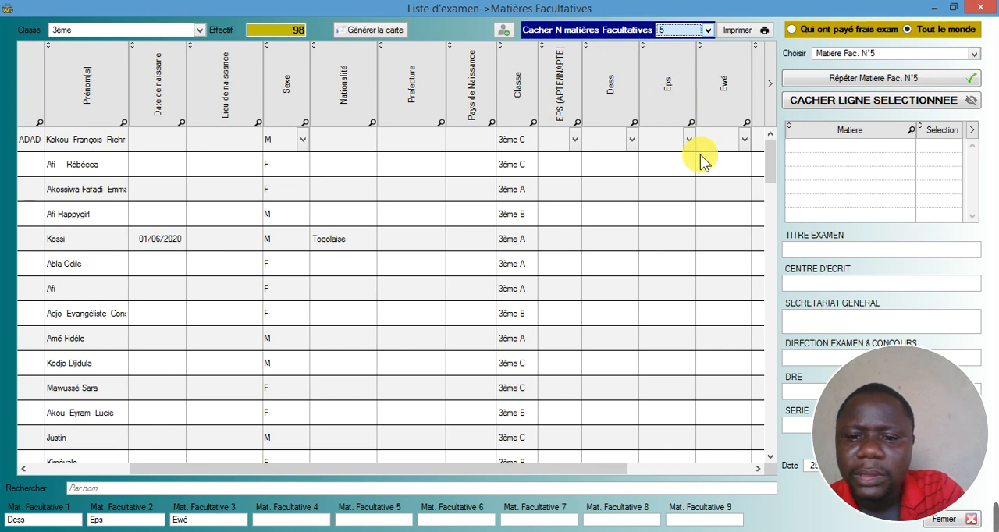
click(708, 30)
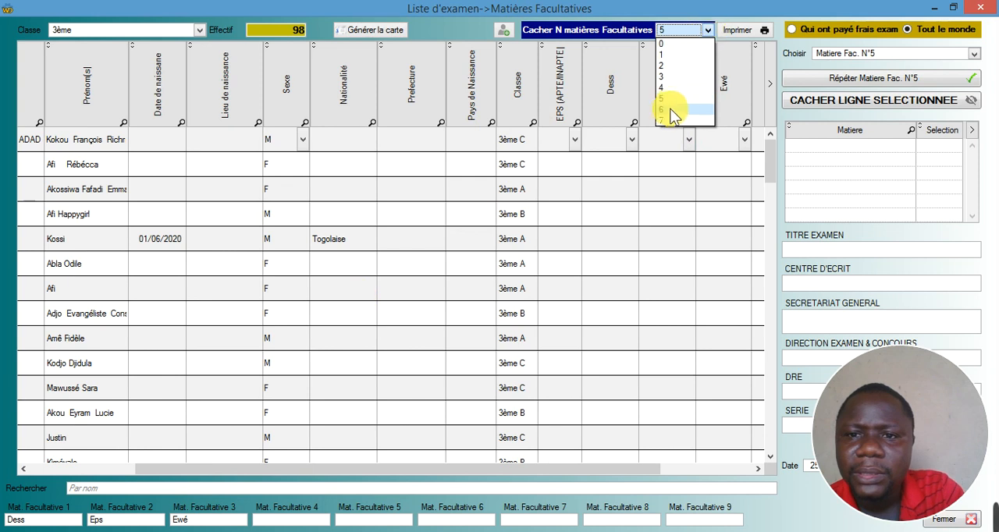
click(666, 121)
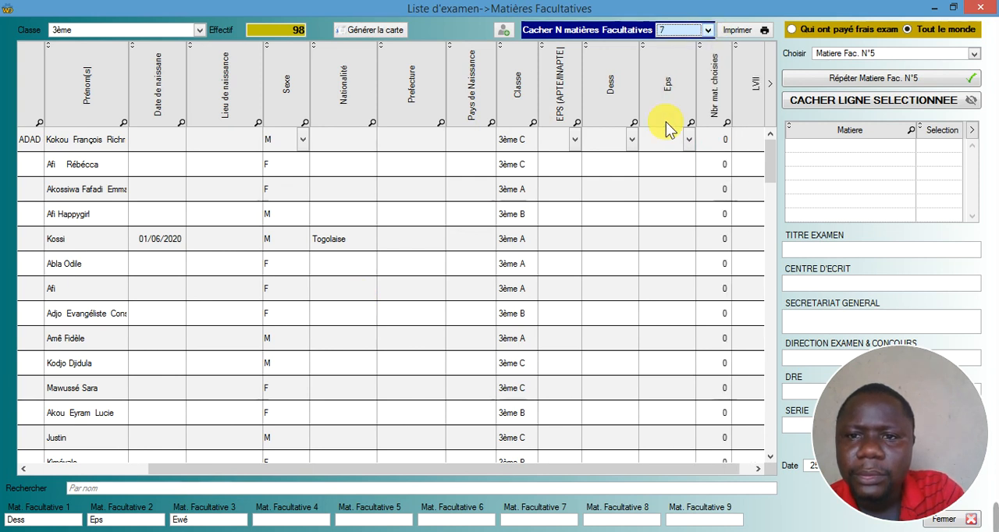
click(707, 31)
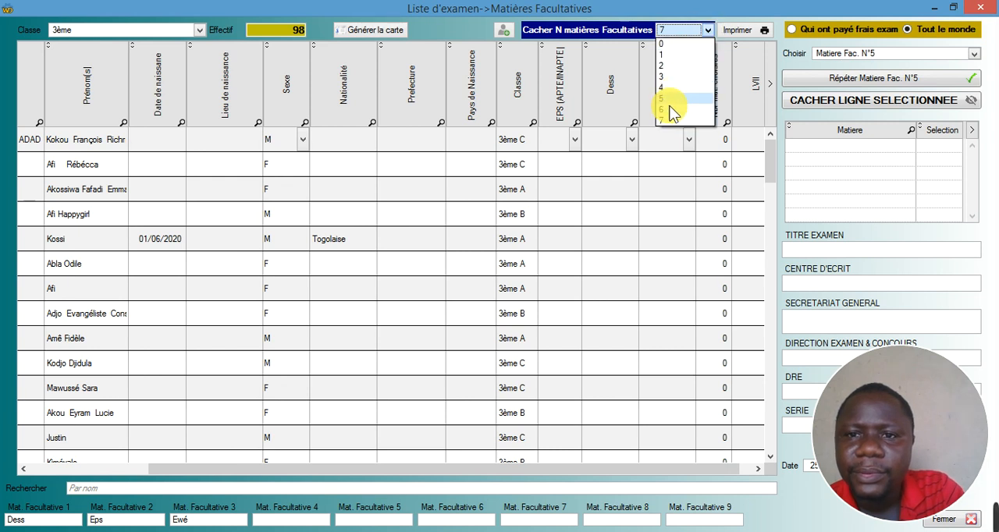
click(670, 117)
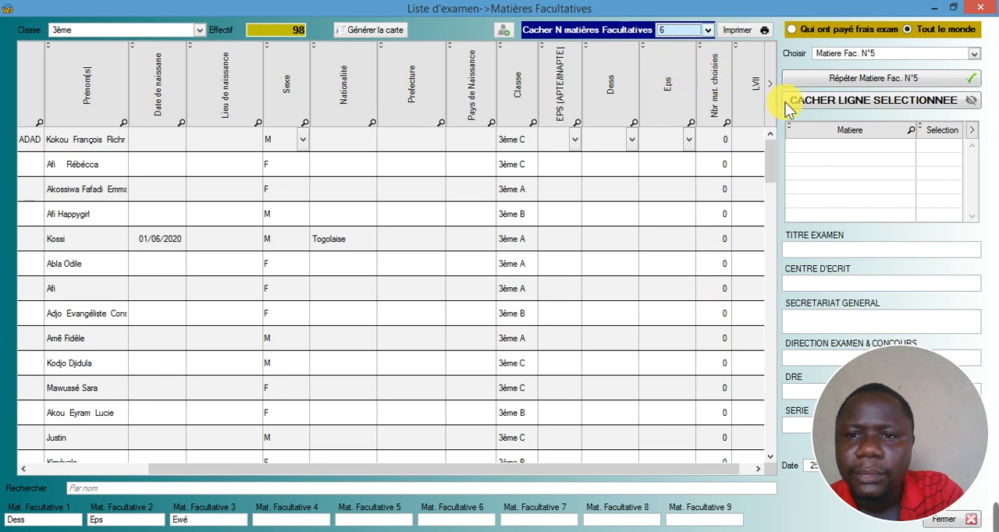
click(708, 30)
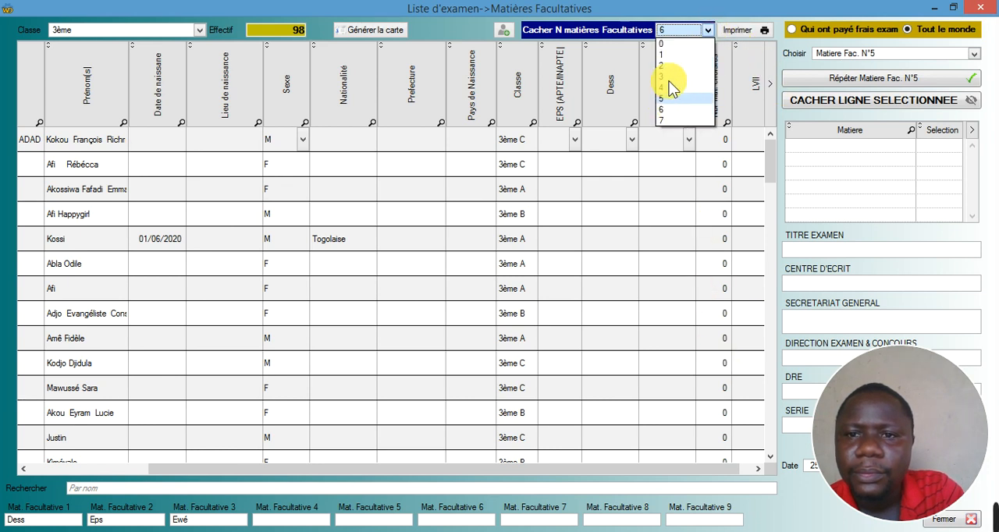
click(661, 44)
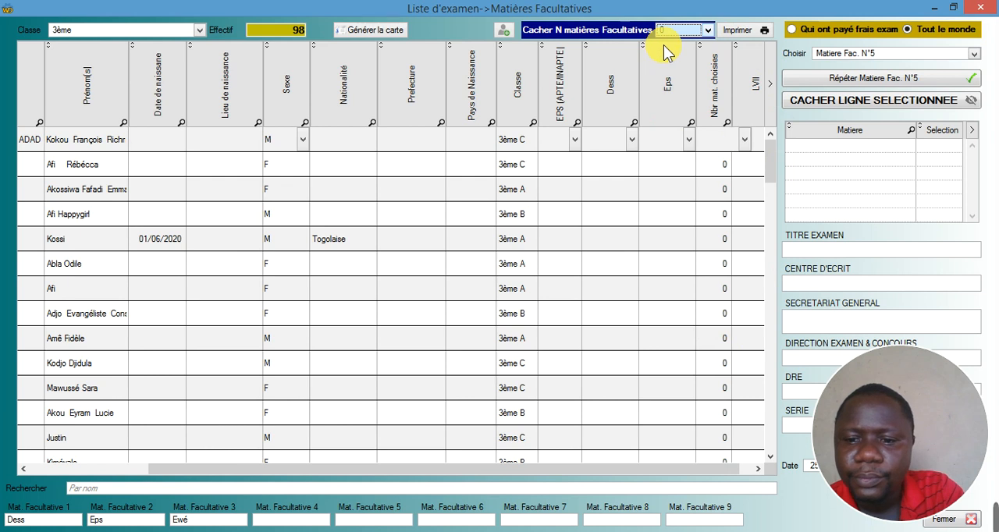
click(708, 29)
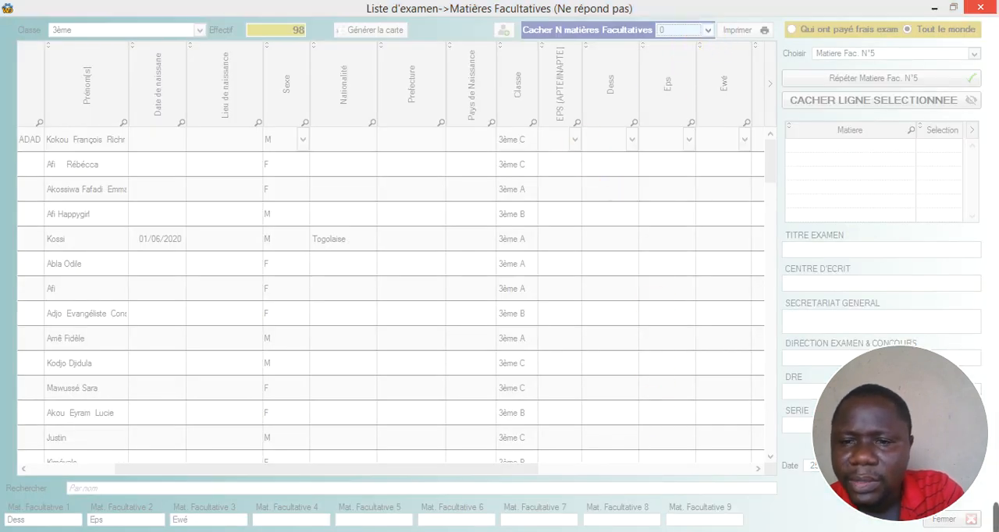
click(847, 531)
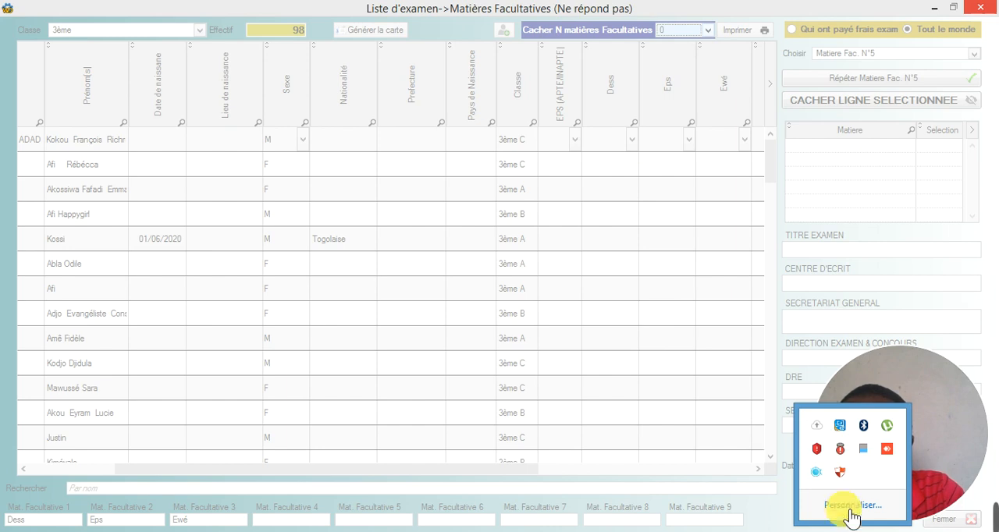
right_click(817, 473)
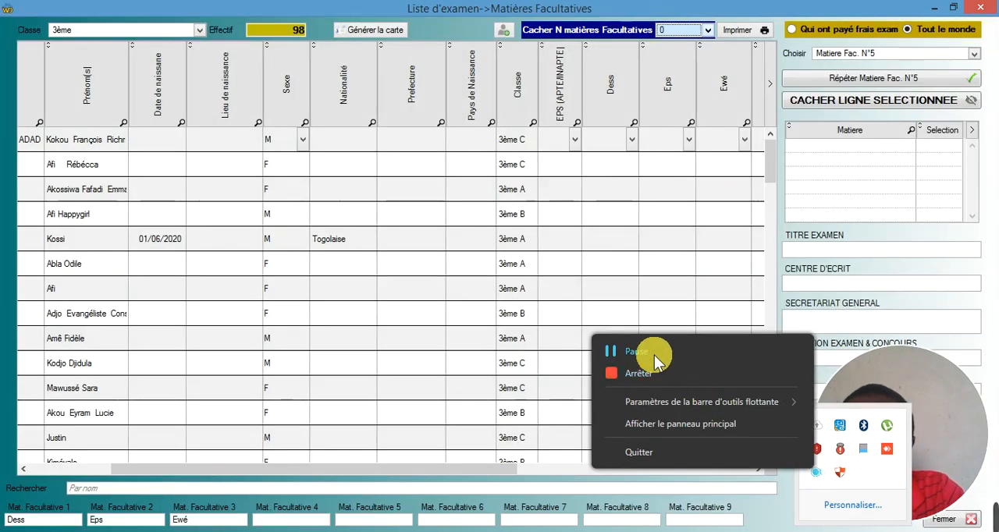
- Set the number of hidden optional subjects to 6 and check the remaining subject columns
click(710, 35)
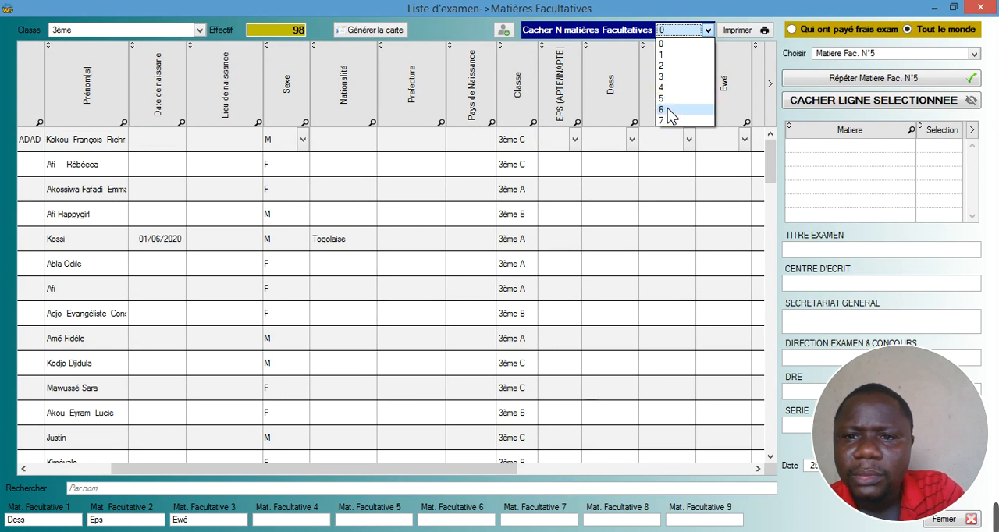
click(669, 112)
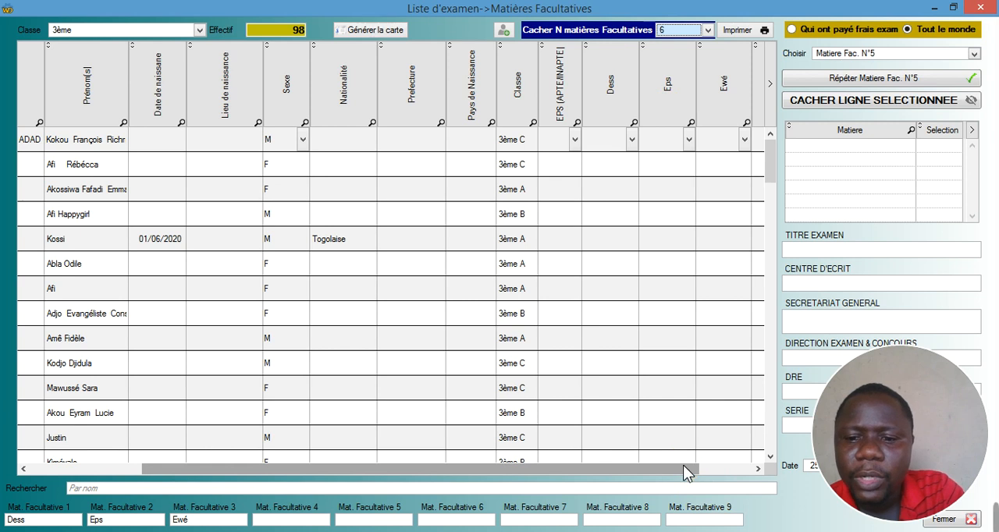
click(756, 469)
click(753, 470)
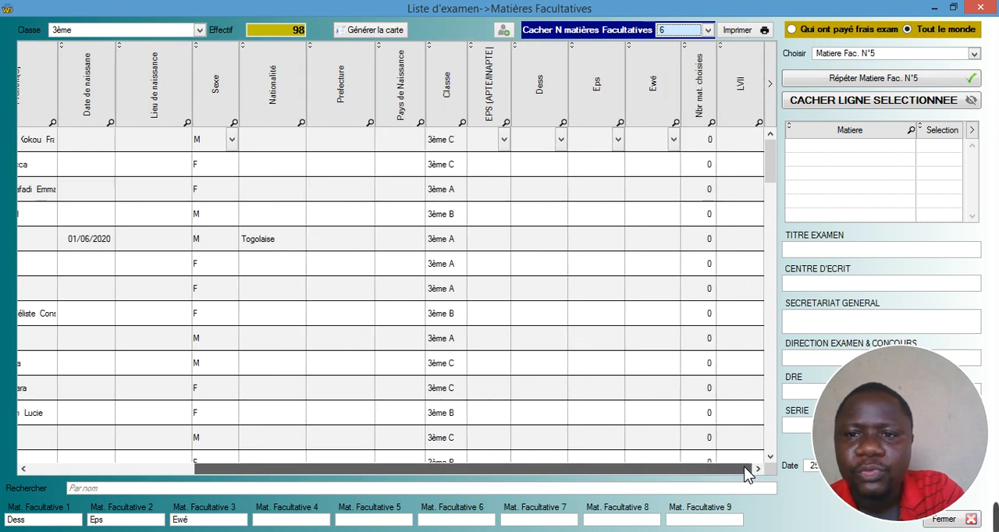
- For the first student, set EPS fitness to Apte, choose Dessin in the Dess column and Eps in the Eps column
click(41, 469)
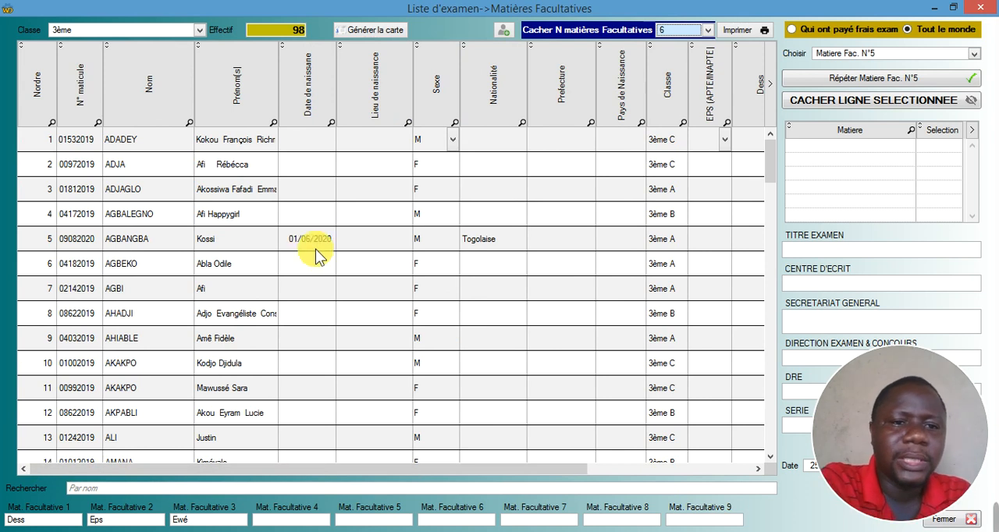
click(316, 139)
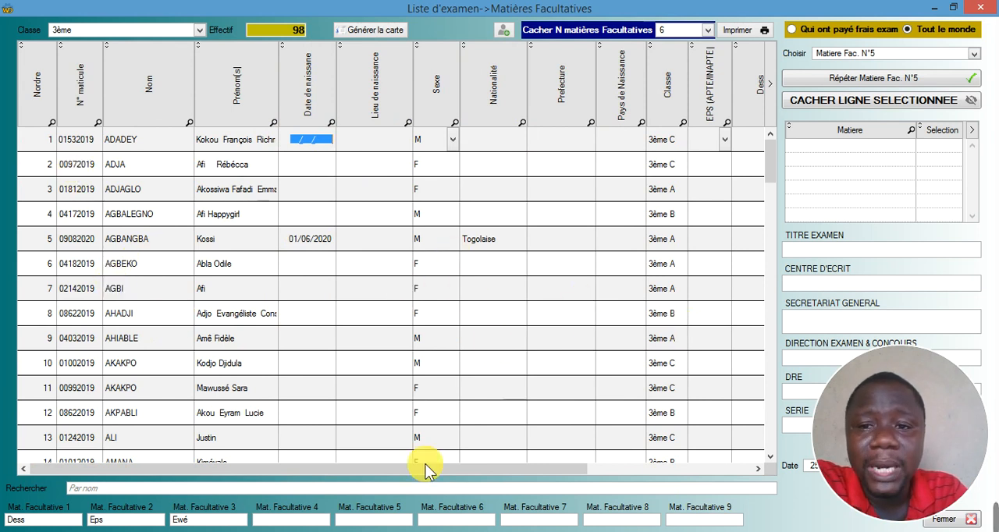
drag(302, 472, 589, 480)
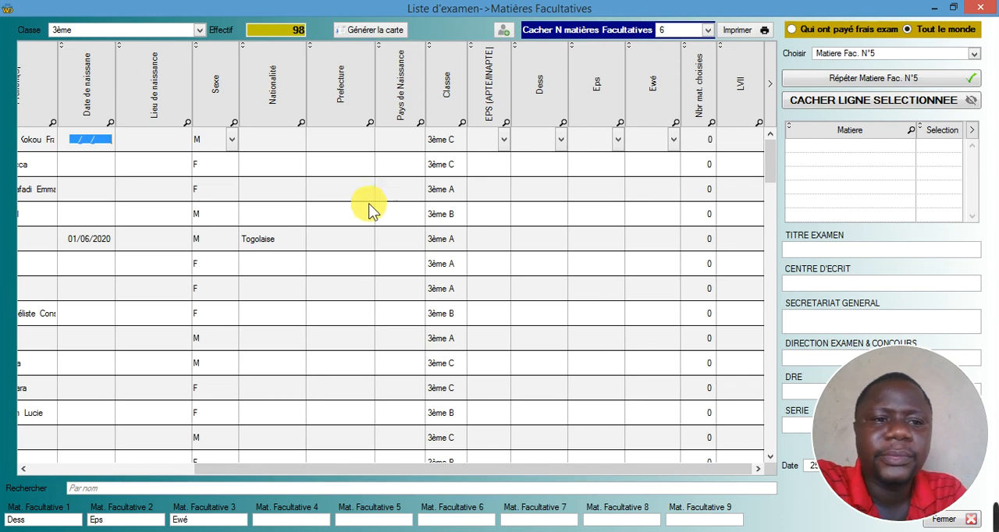
click(561, 138)
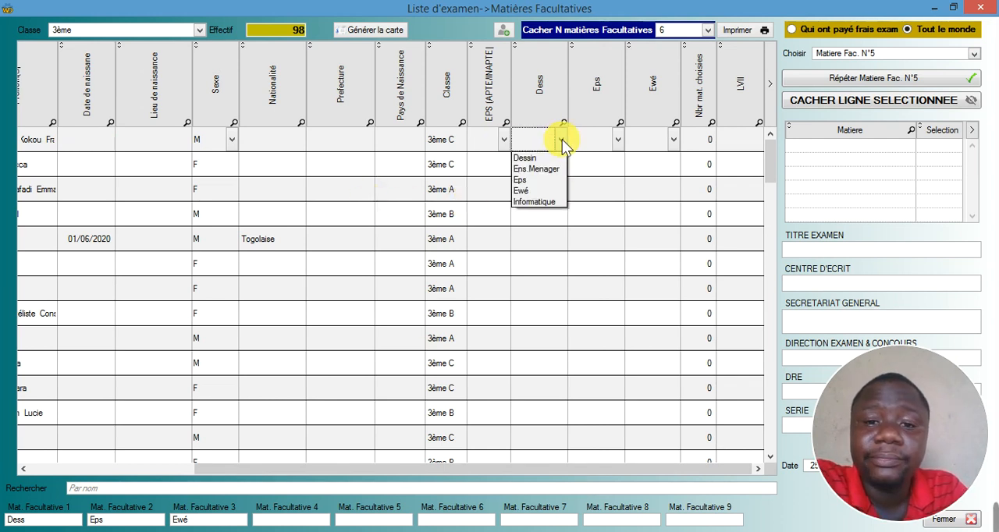
click(532, 161)
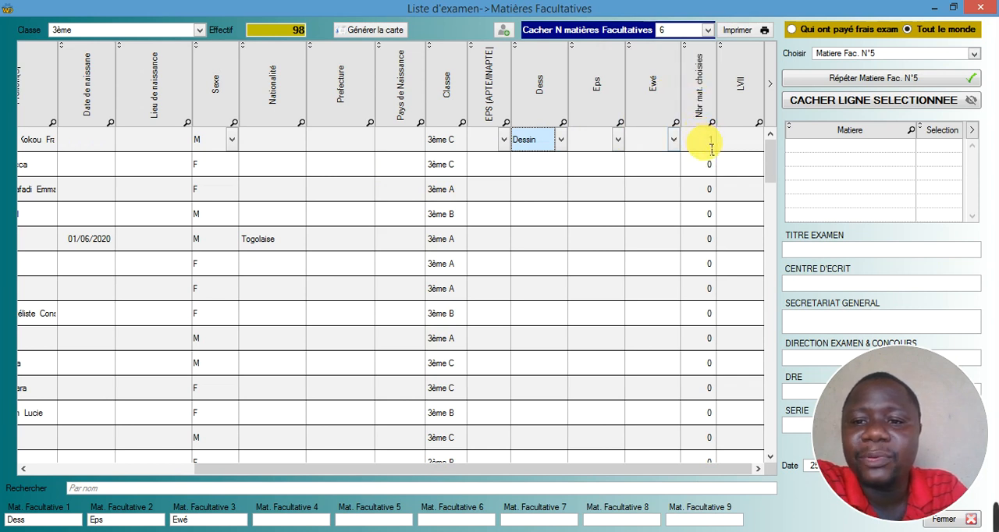
click(504, 143)
click(484, 161)
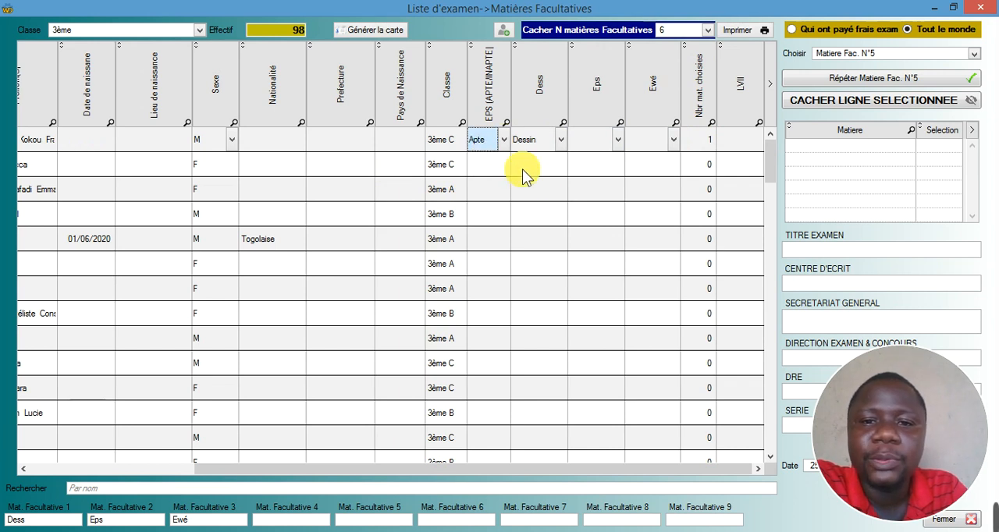
click(618, 144)
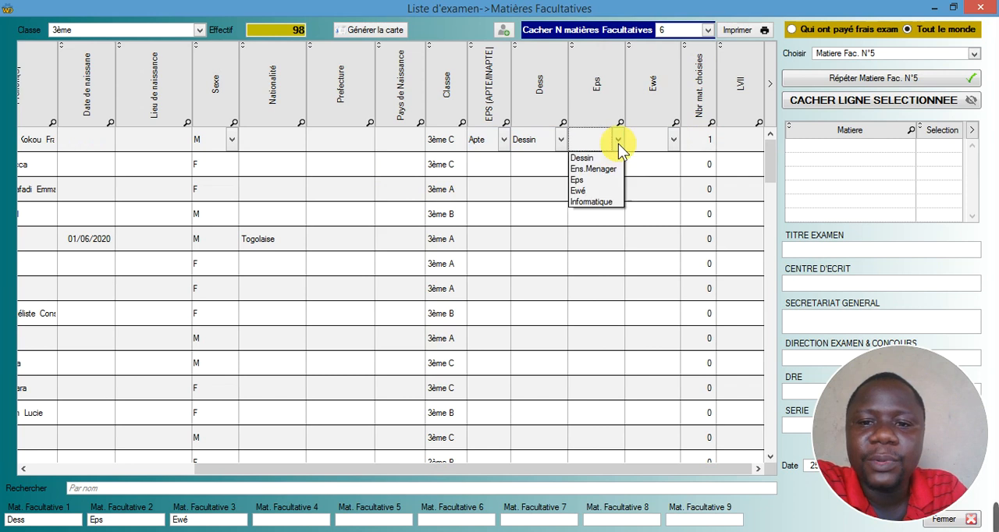
click(591, 182)
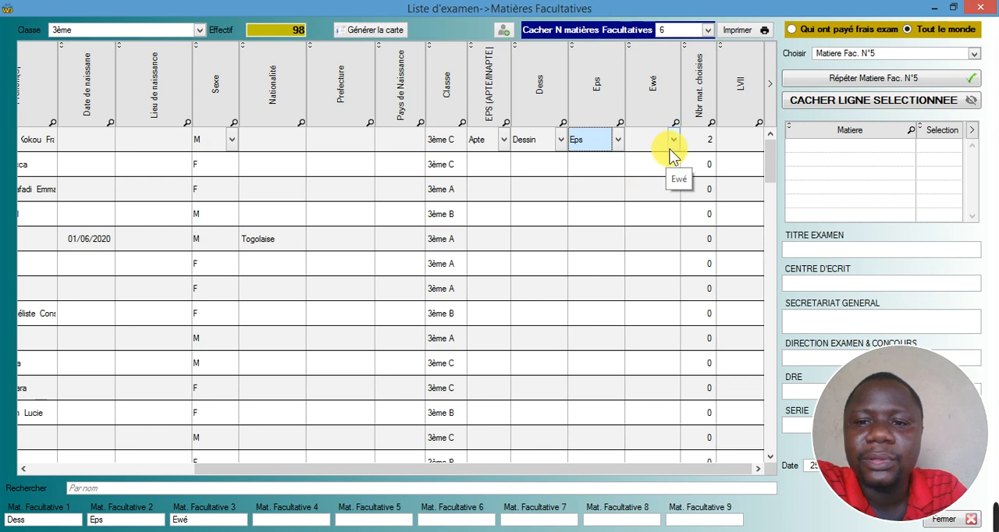
- For the second student, choose Eps in the Eps column and Ewé in the Ewé column
click(534, 167)
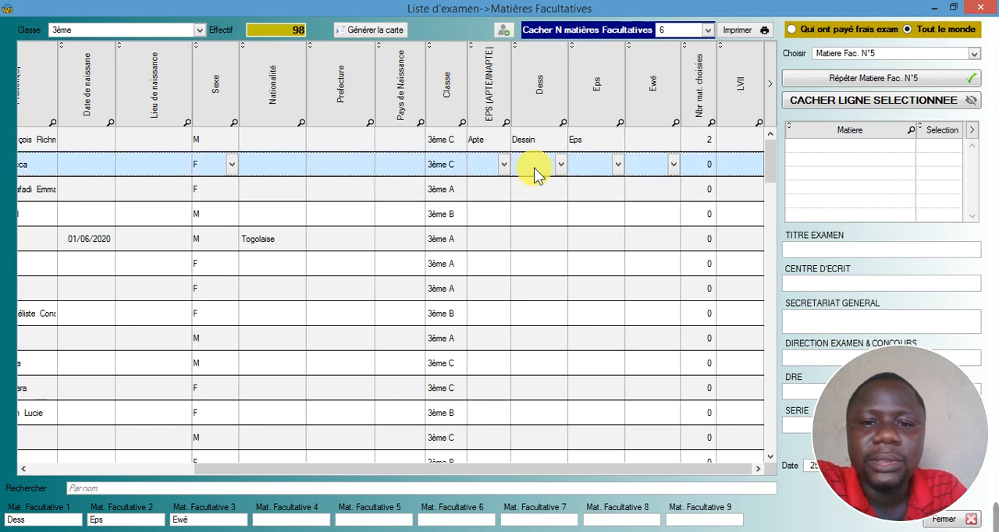
click(559, 167)
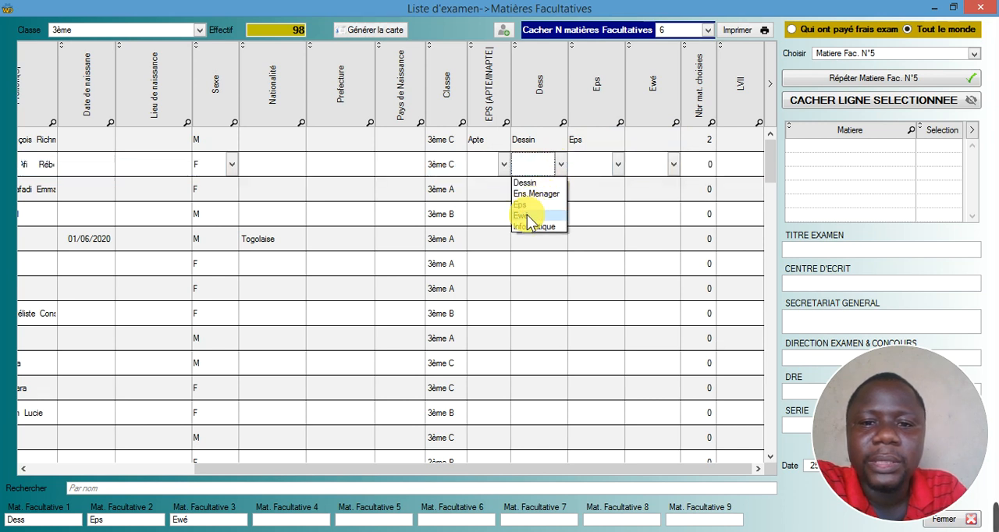
click(617, 166)
click(622, 167)
click(623, 167)
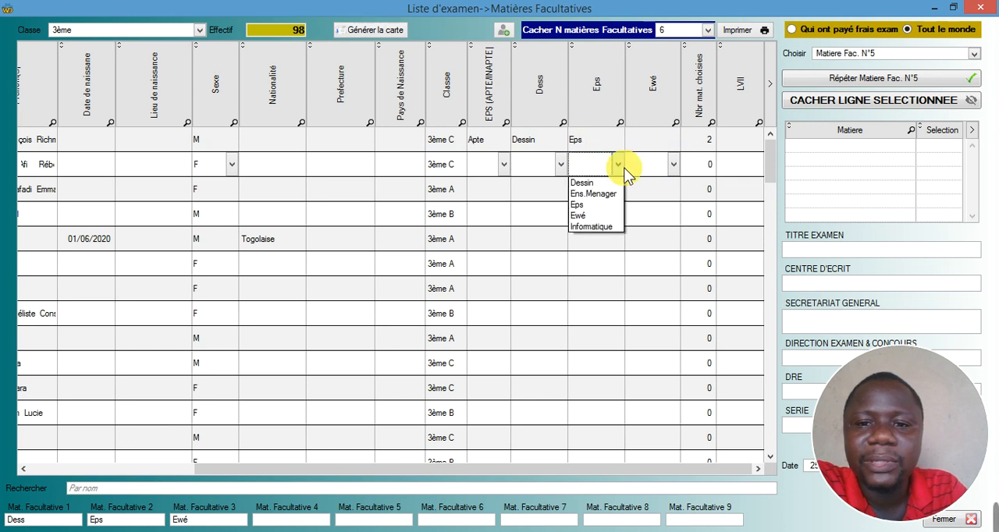
click(589, 206)
click(671, 167)
click(673, 165)
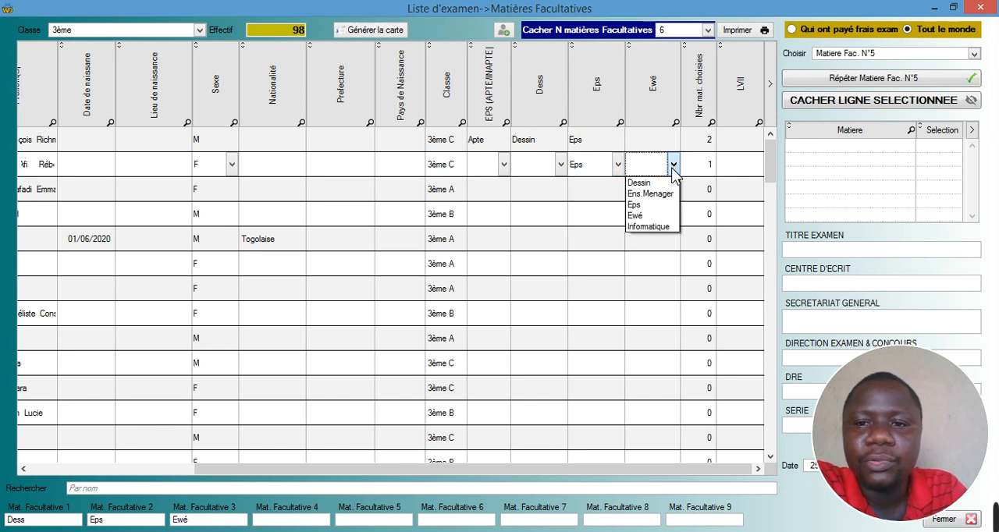
click(634, 215)
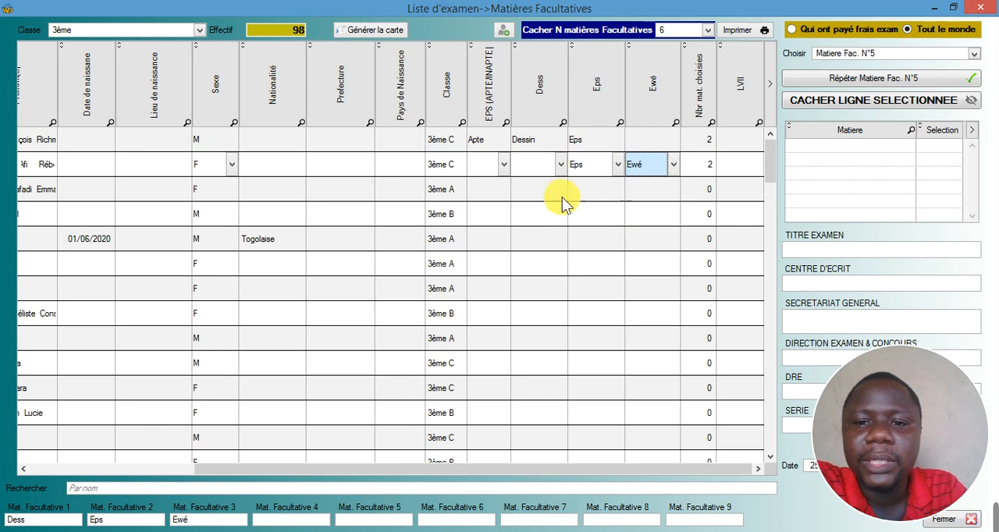
- Choose Ewé in the Ewé column for the third student
click(641, 189)
click(672, 191)
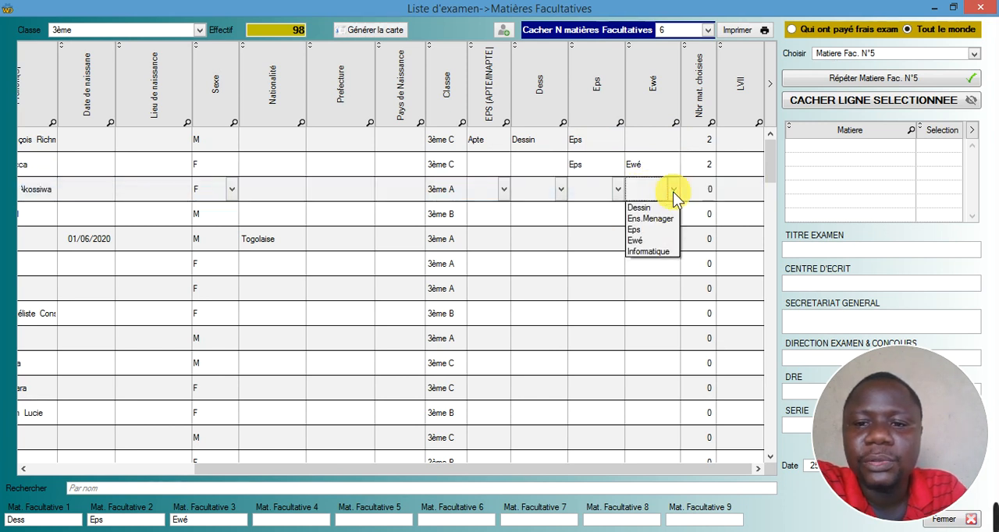
click(643, 240)
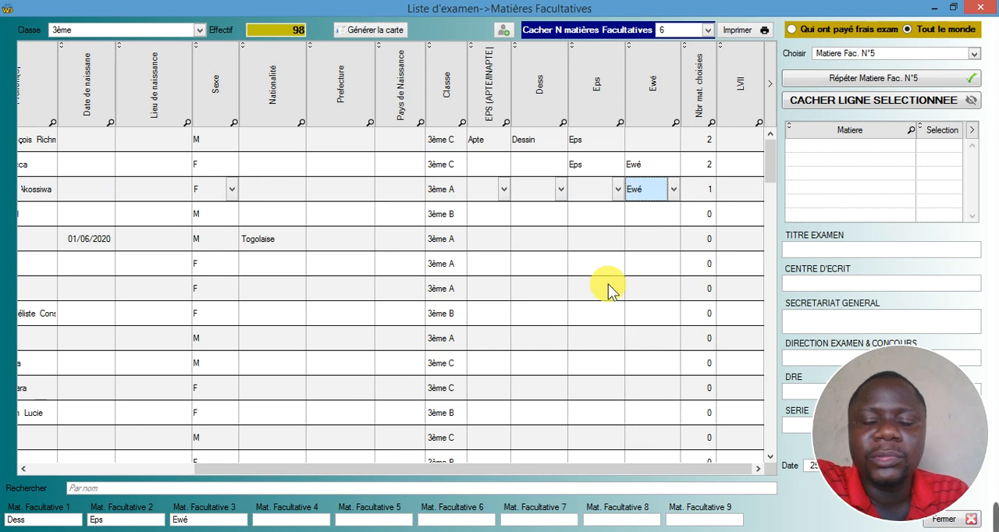
- Keep Dessin as the first student's Dess choice and repeat Matiere Fac. N°1 for all students
click(527, 139)
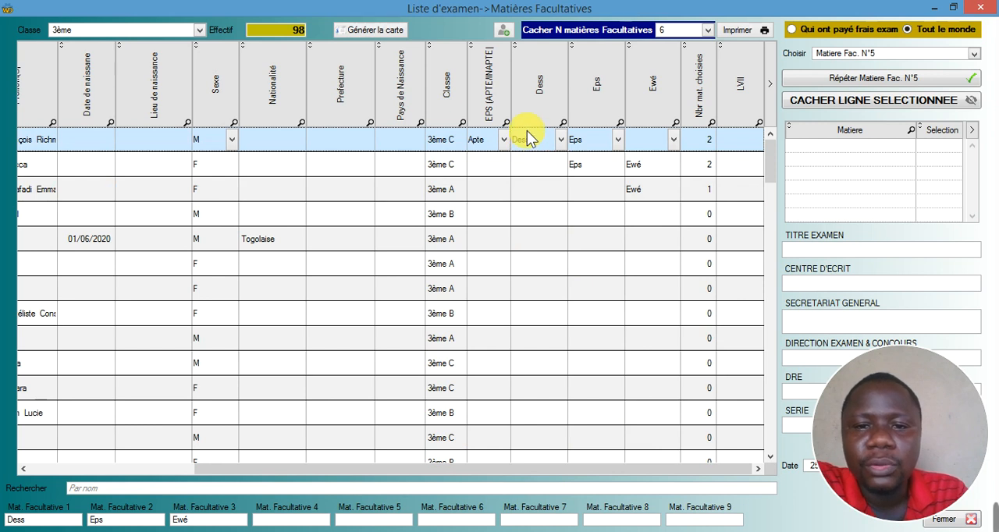
click(527, 139)
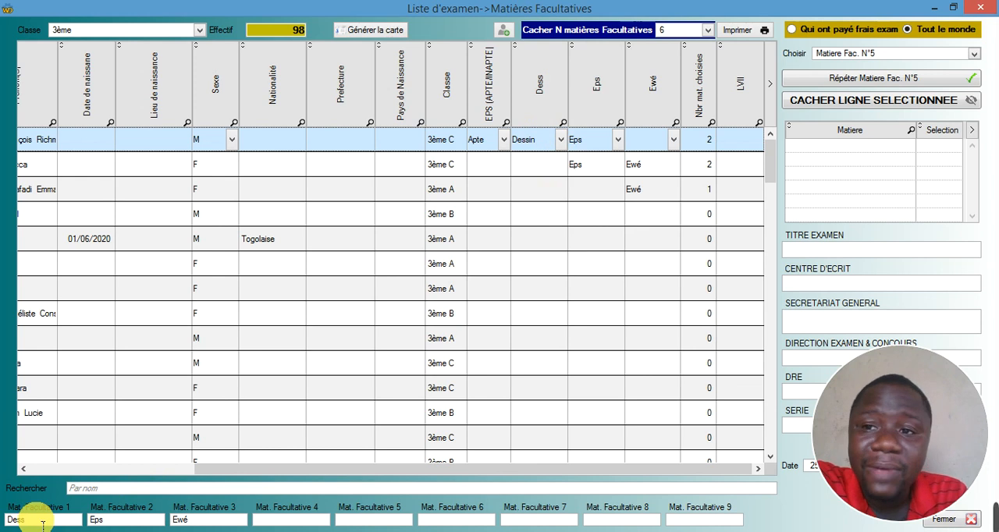
click(562, 143)
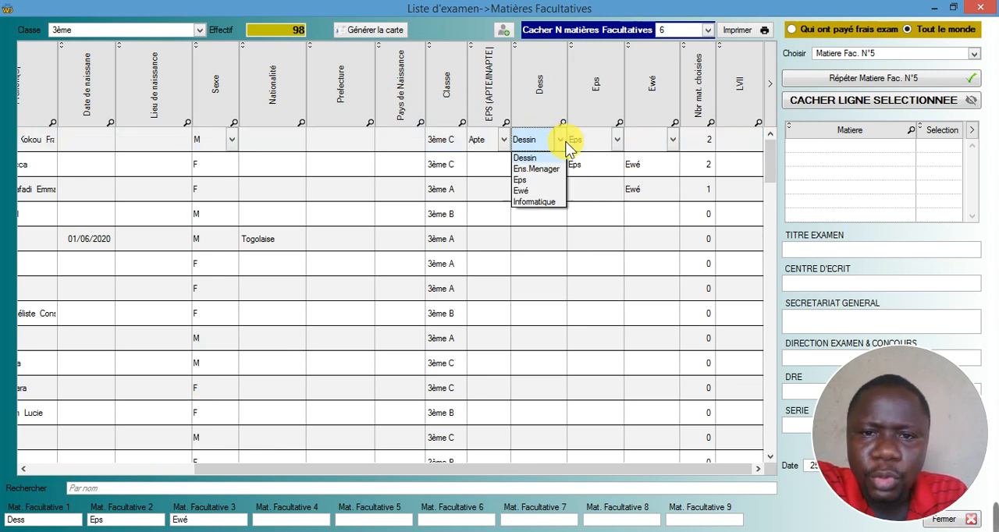
click(537, 158)
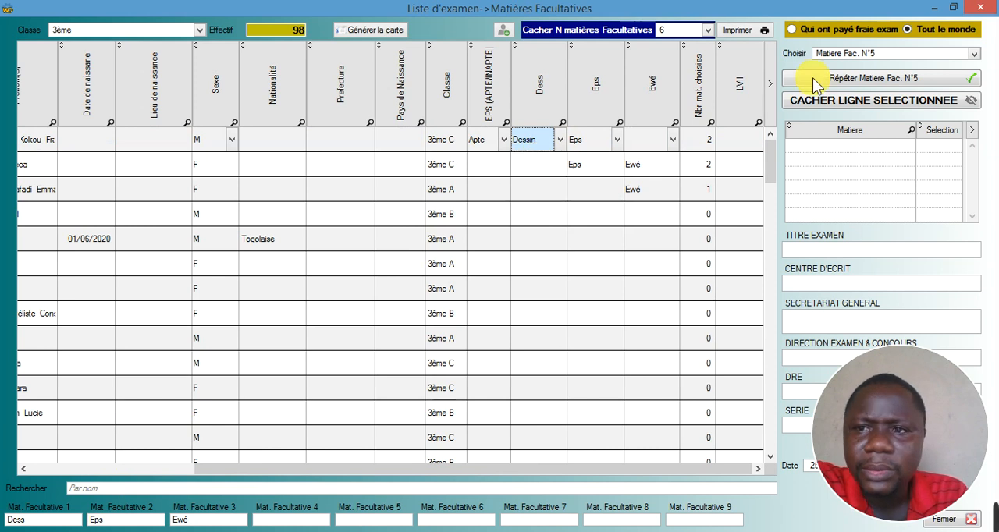
click(843, 53)
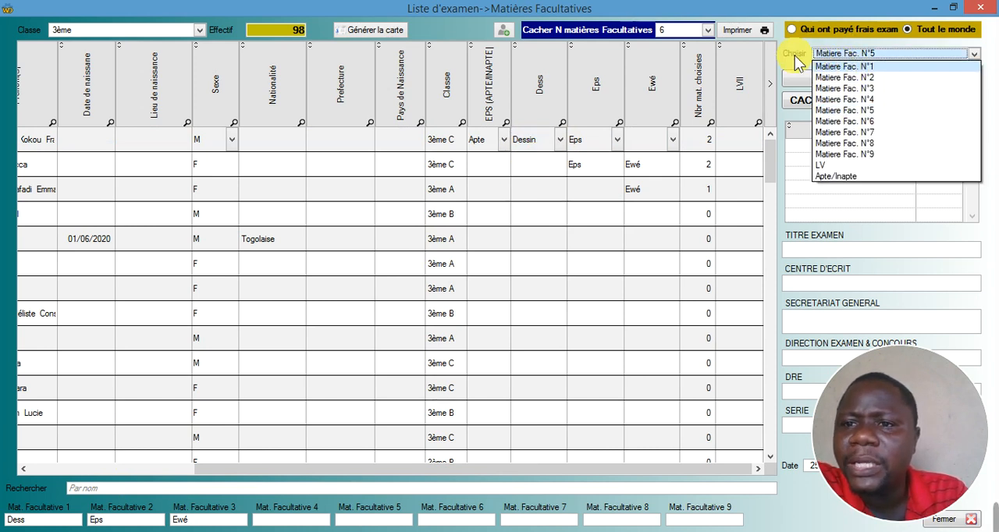
click(832, 66)
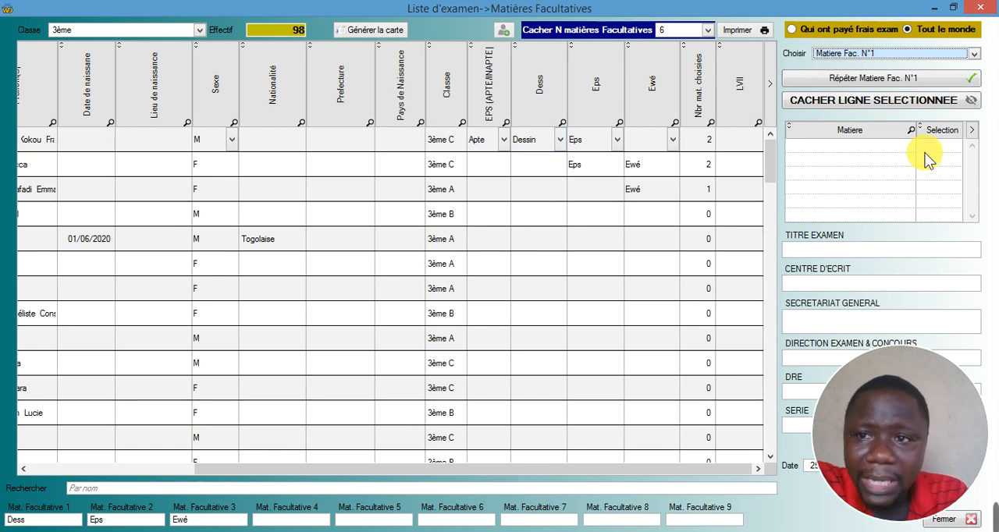
click(839, 83)
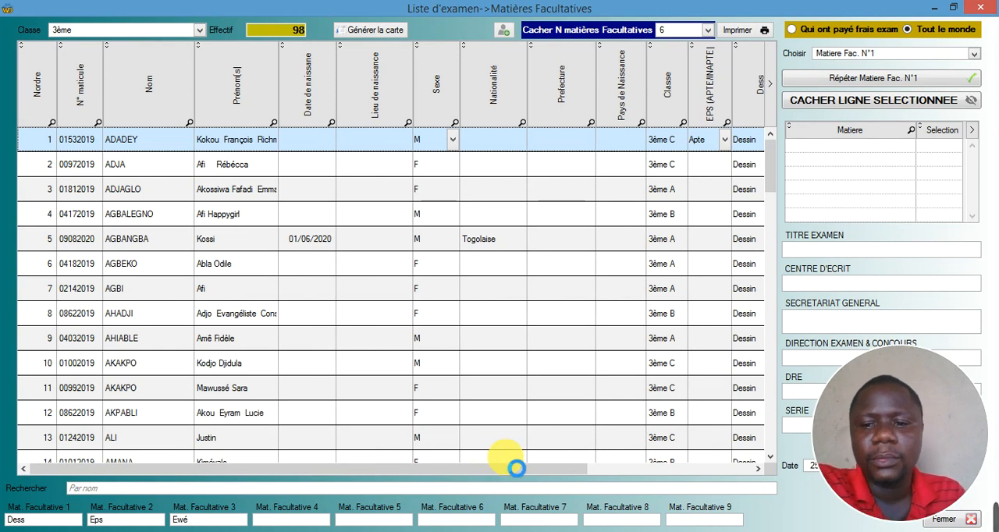
click(852, 531)
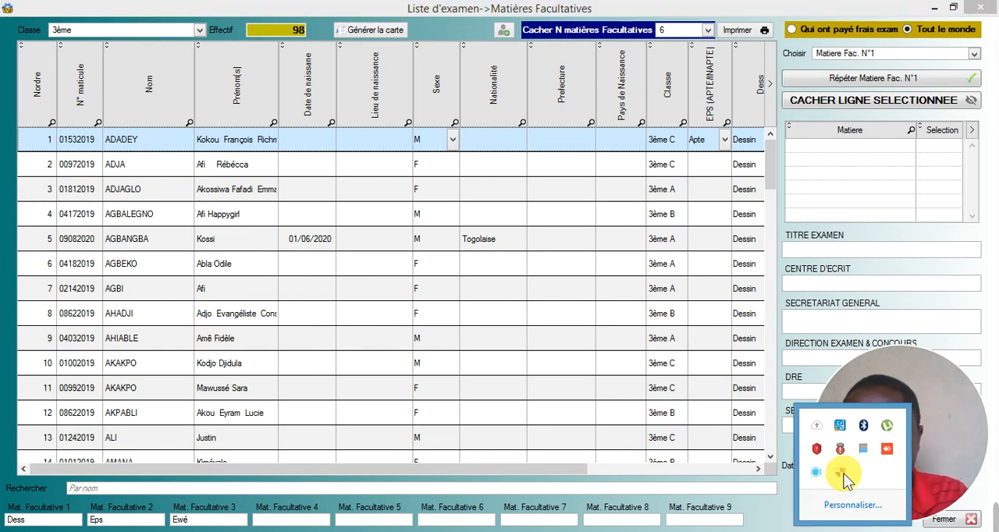
right_click(817, 472)
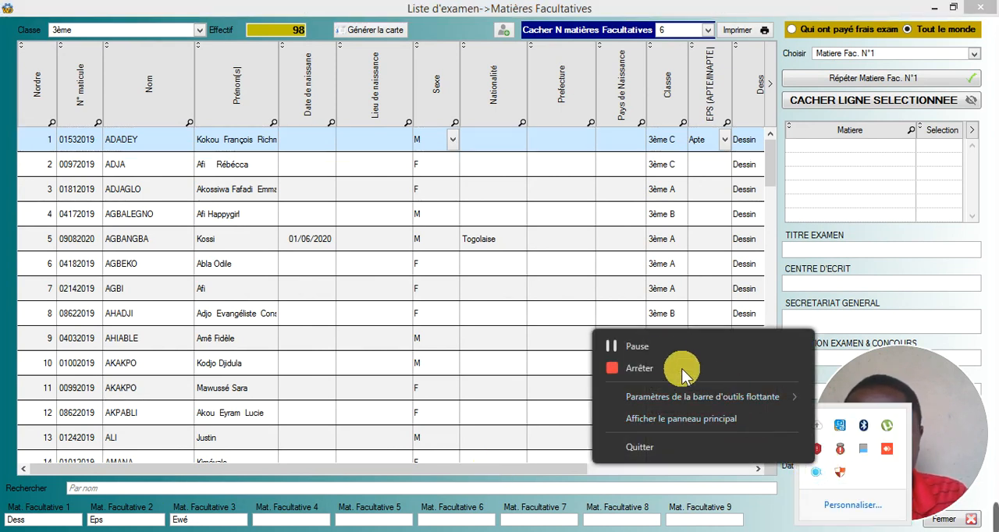
click(657, 345)
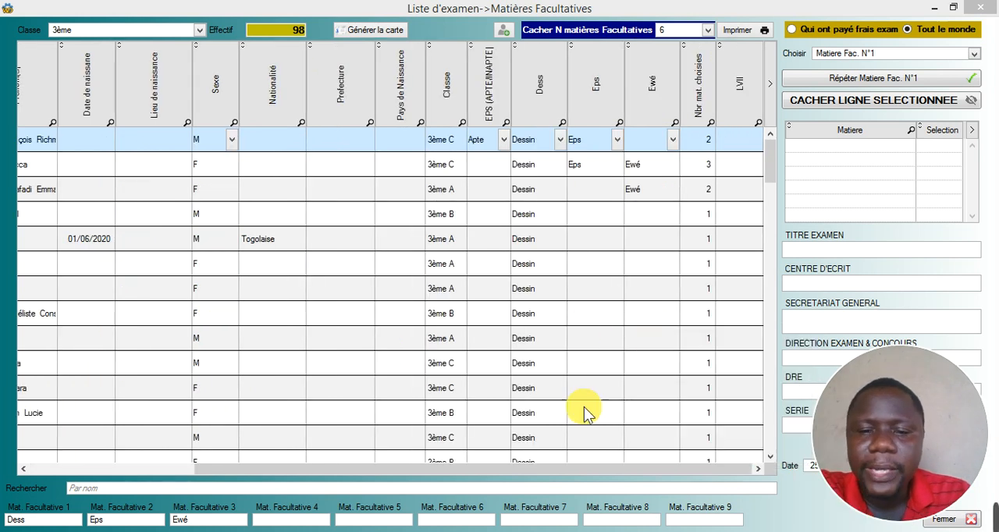
- Review the repeated Dess column entries and the second student's subject choices, and close the exam list
click(530, 216)
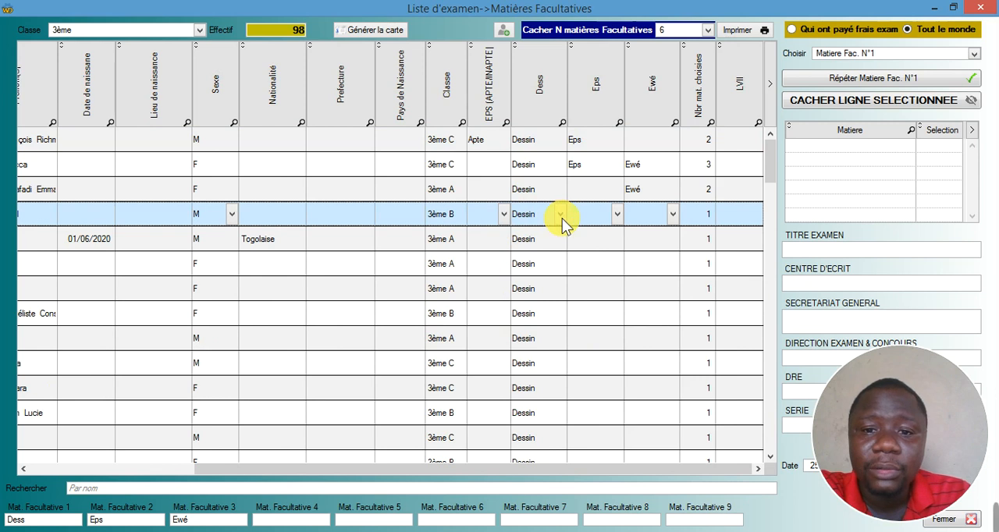
click(532, 169)
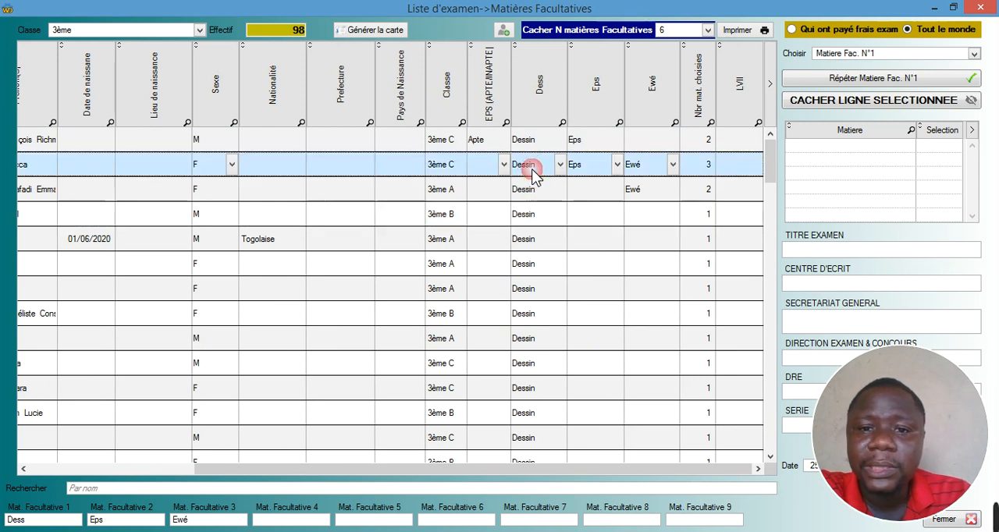
click(559, 168)
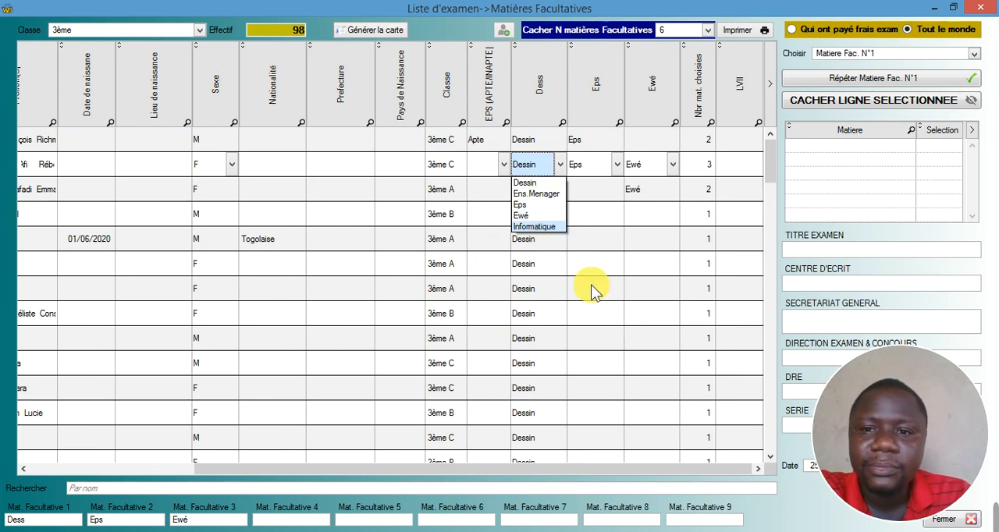
click(981, 10)
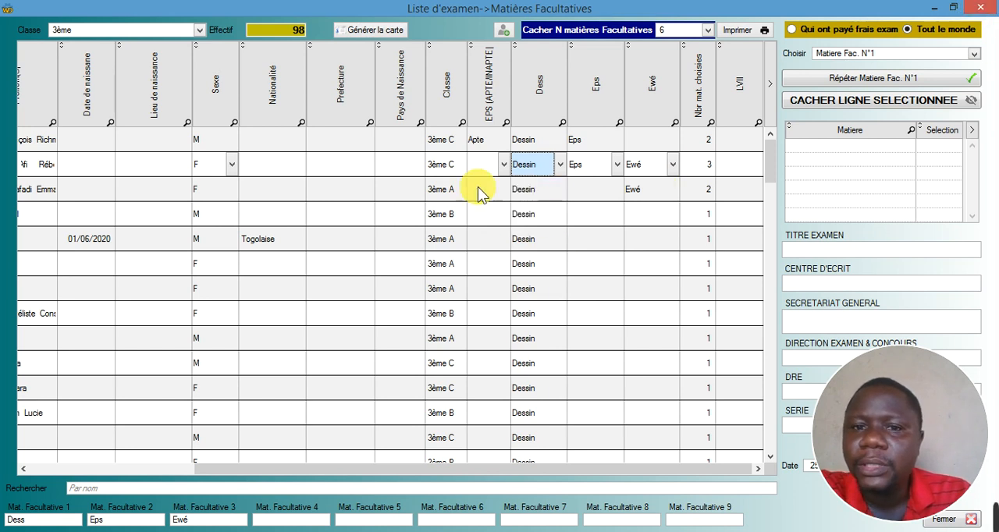
click(946, 519)
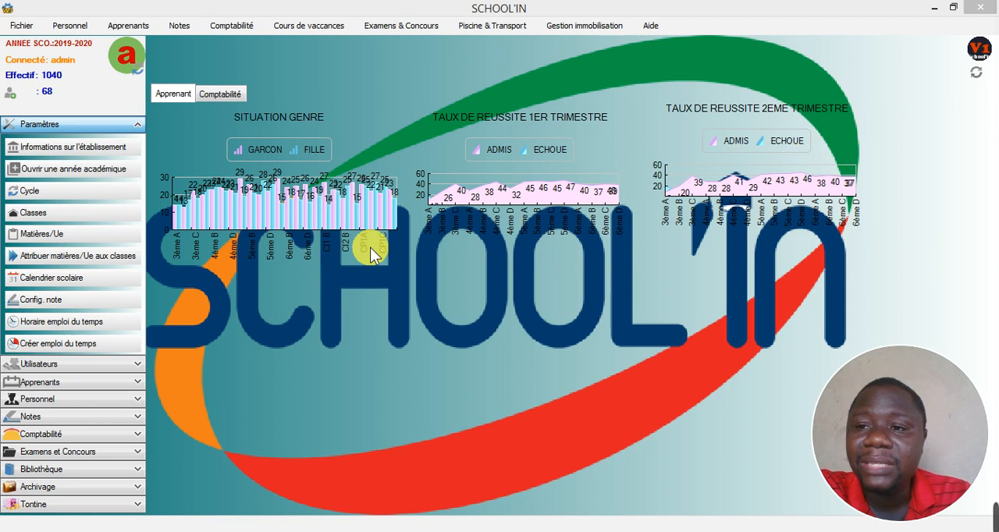
- Open the class settings, look over the 3ème A exam-class and session details, and close them
click(29, 212)
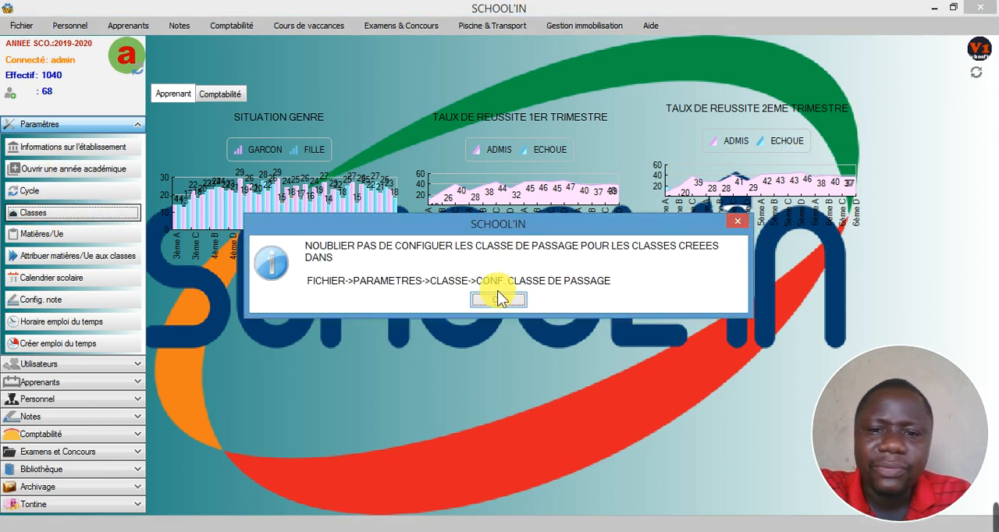
click(497, 300)
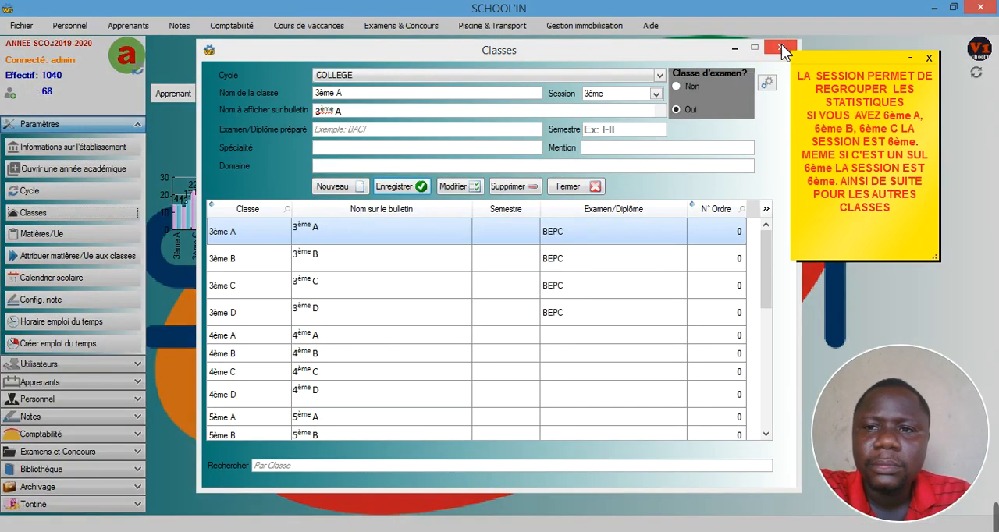
key(Escape)
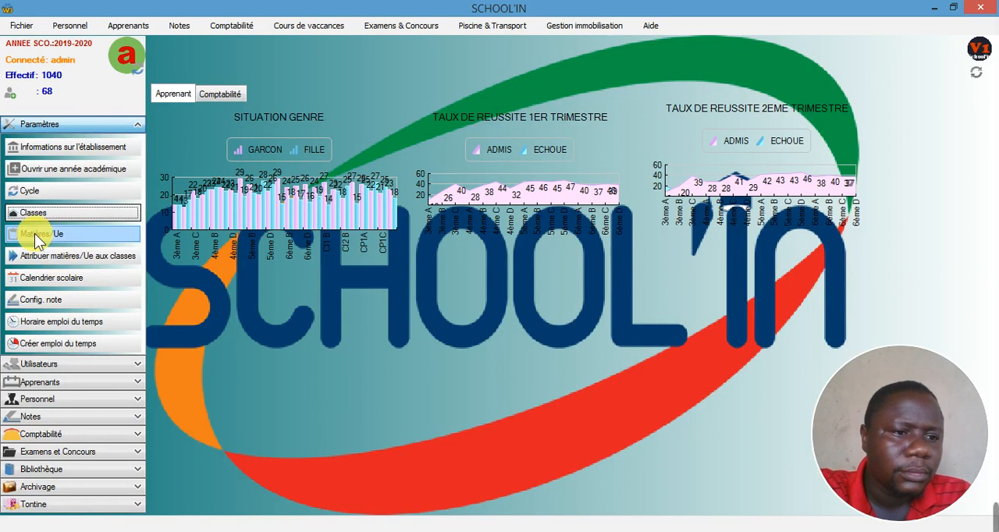
- Open the subject settings, choose the type Facultatives and save the entry
click(35, 234)
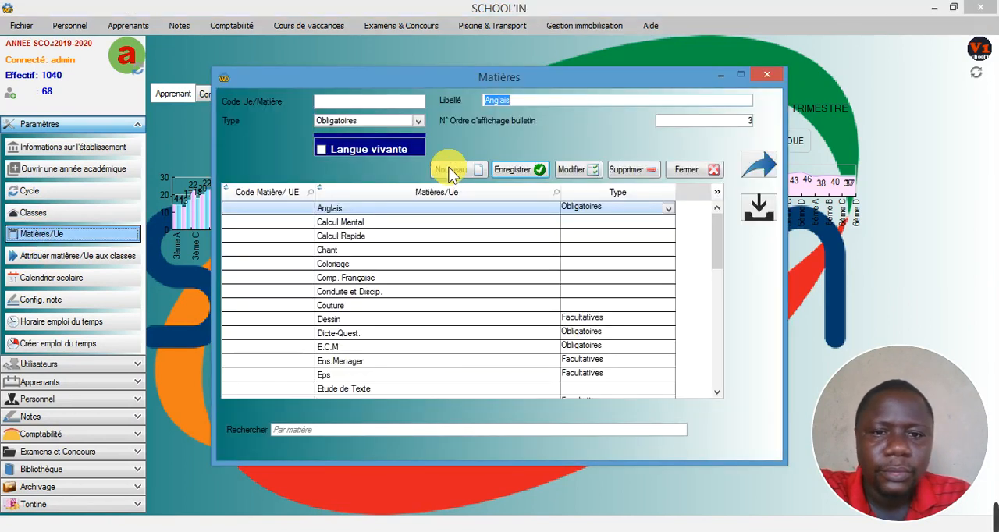
click(449, 170)
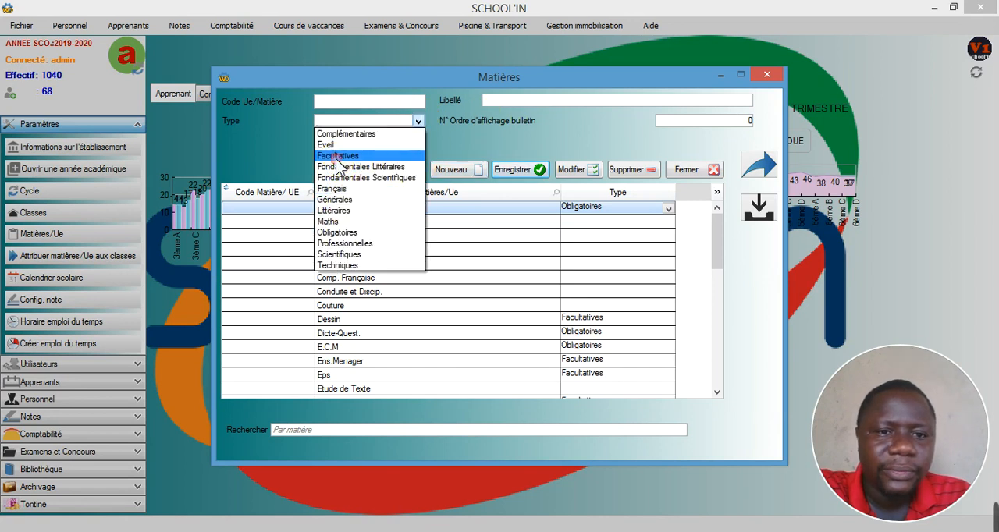
click(337, 156)
click(508, 169)
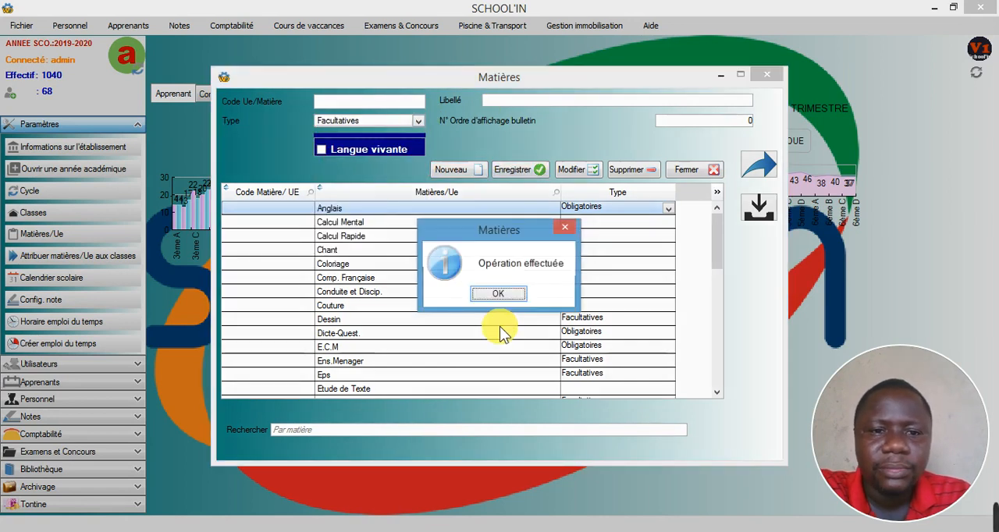
click(498, 293)
- Look over the list of subjects and their types, and close the subject settings
scroll(722, 236, down, 1)
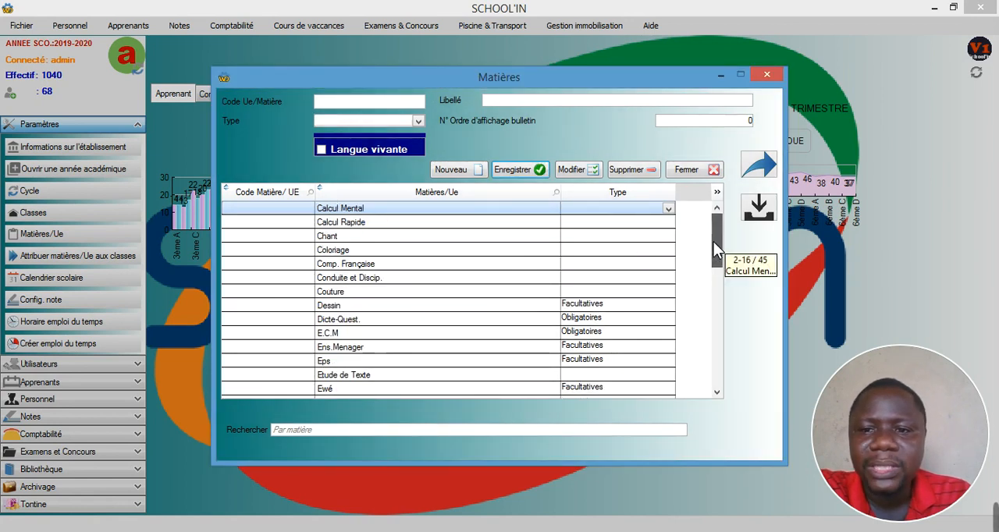
scroll(714, 241, up, 1)
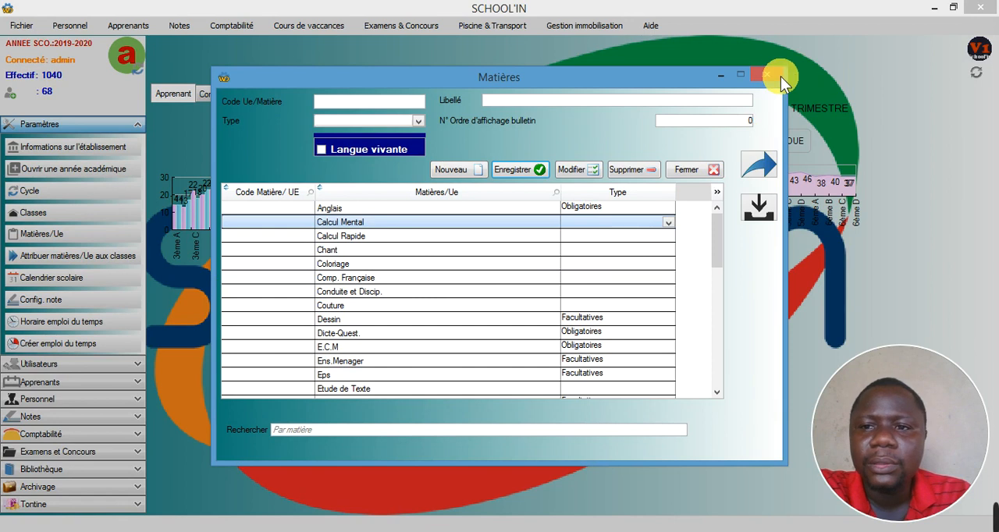
click(761, 75)
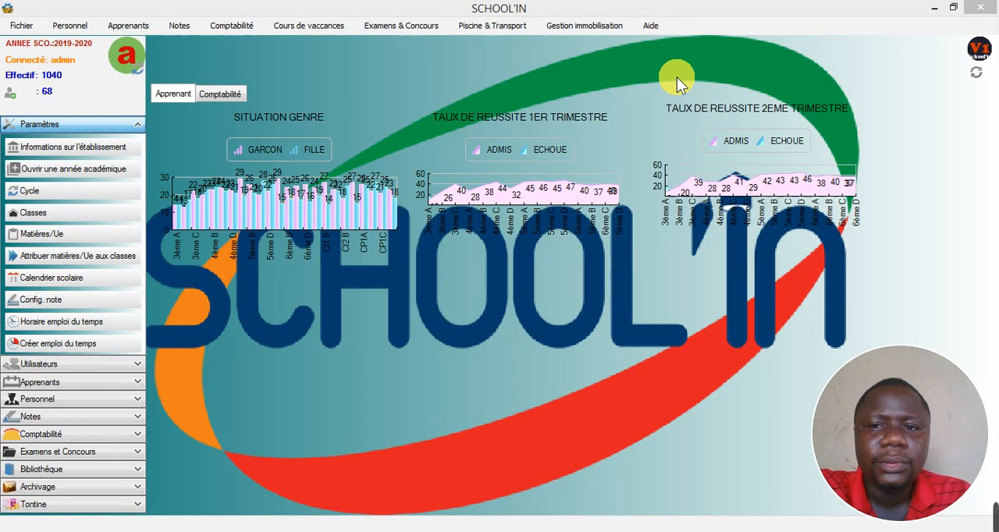
- Reopen the optional-subjects exam list and load the students of class 3ème
click(122, 30)
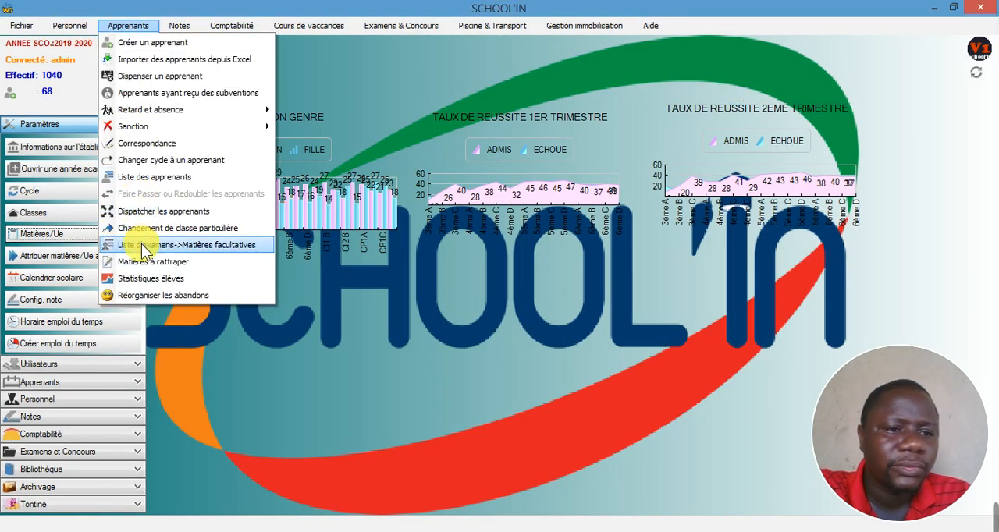
click(170, 245)
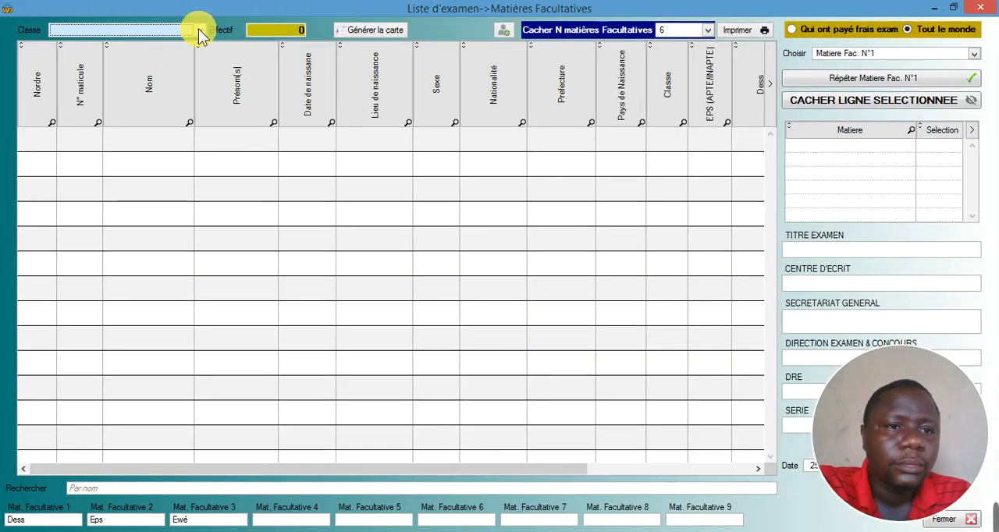
click(199, 29)
click(144, 53)
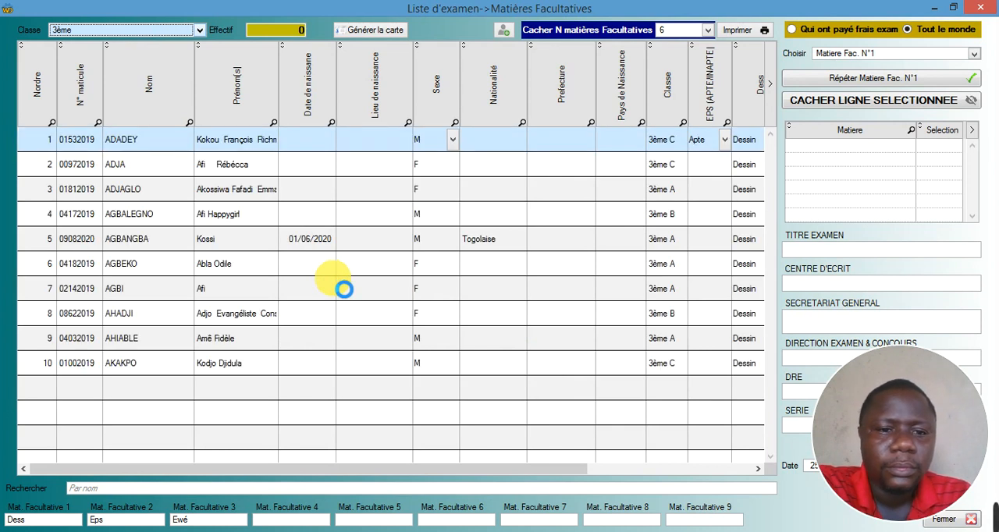
mouse_move(905, 455)
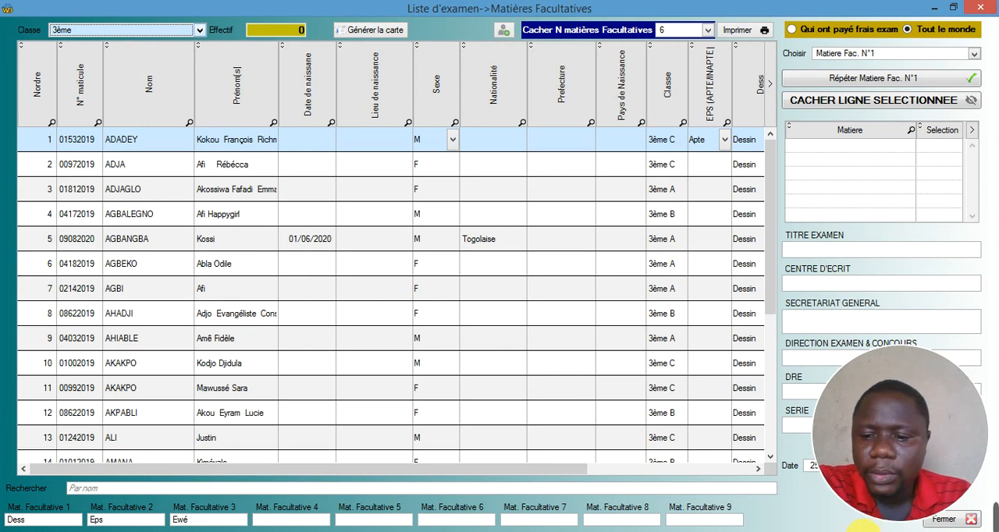
click(839, 529)
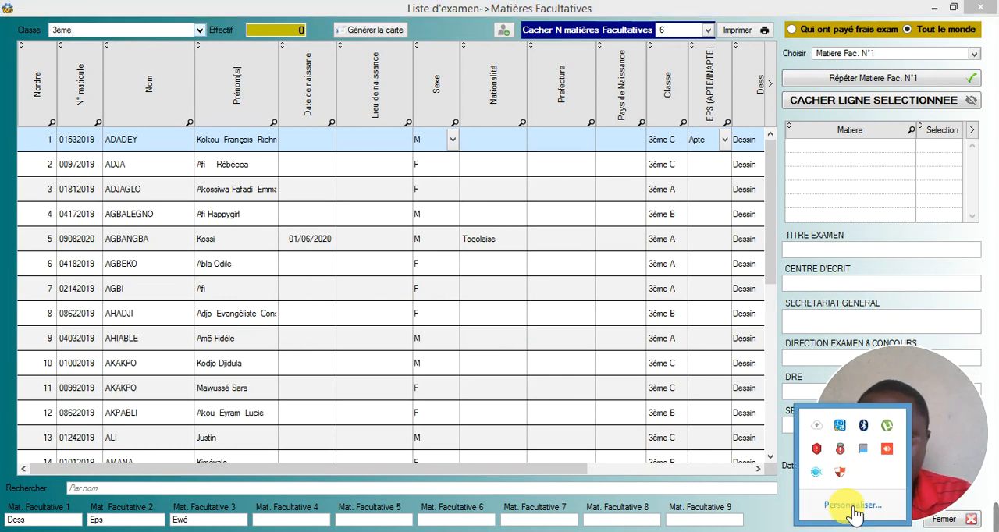
right_click(817, 473)
click(634, 349)
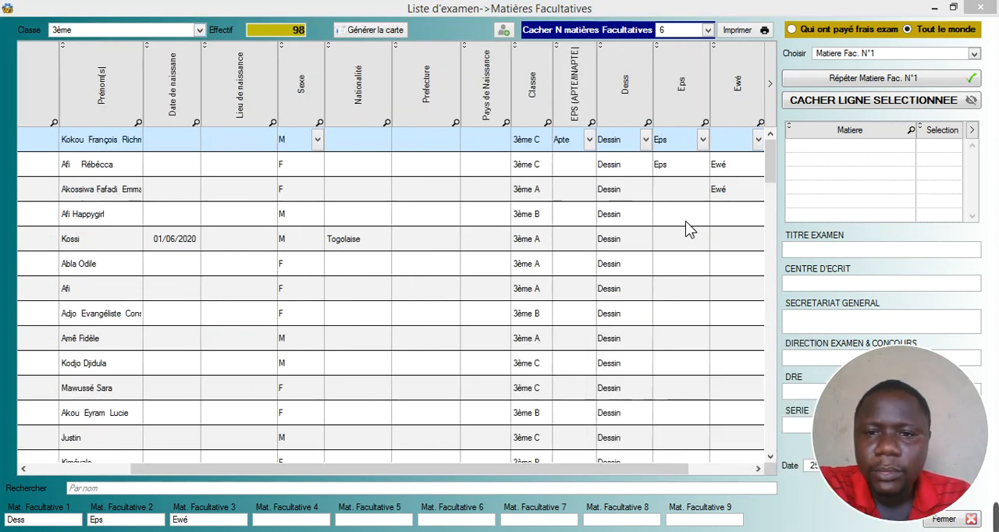
- Clear the second student's choice in the Dess column, leaving it blank
drag(624, 469, 694, 466)
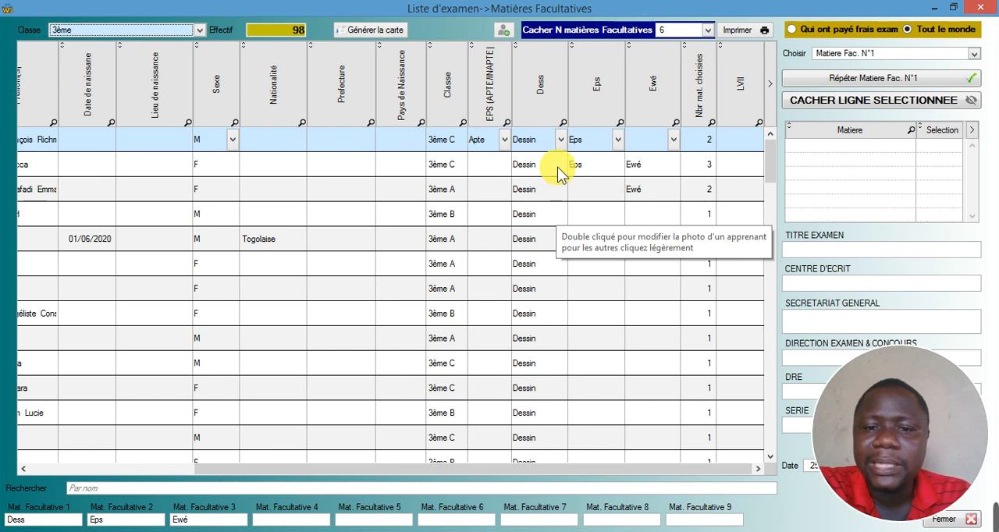
click(558, 167)
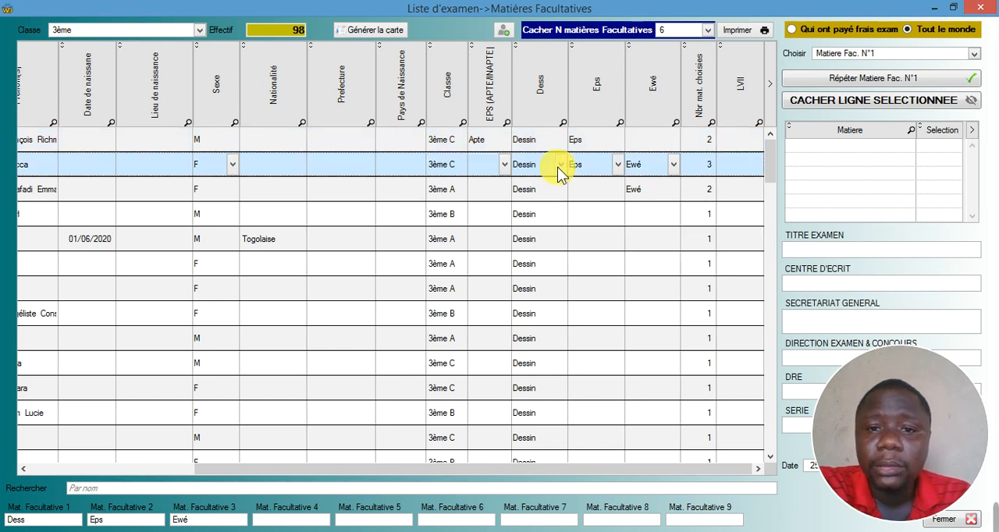
click(560, 167)
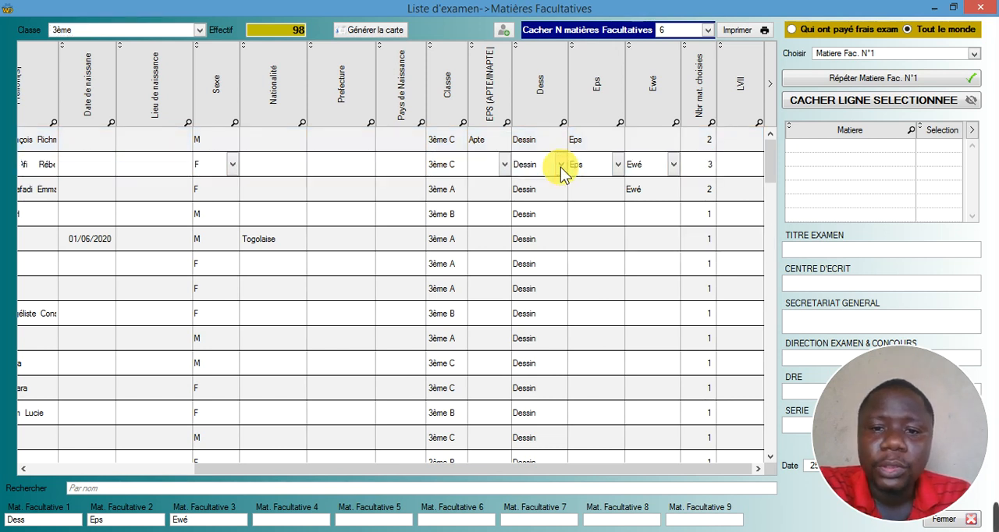
click(562, 167)
click(525, 188)
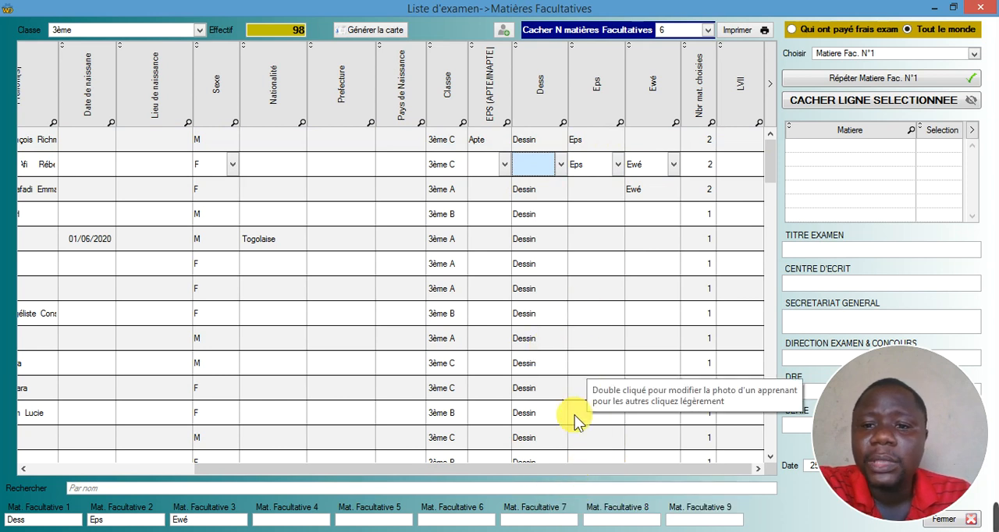
- Keep Eps as the first student's choice in the Eps column and repeat Matiere Fac. N°2 for all students
click(582, 137)
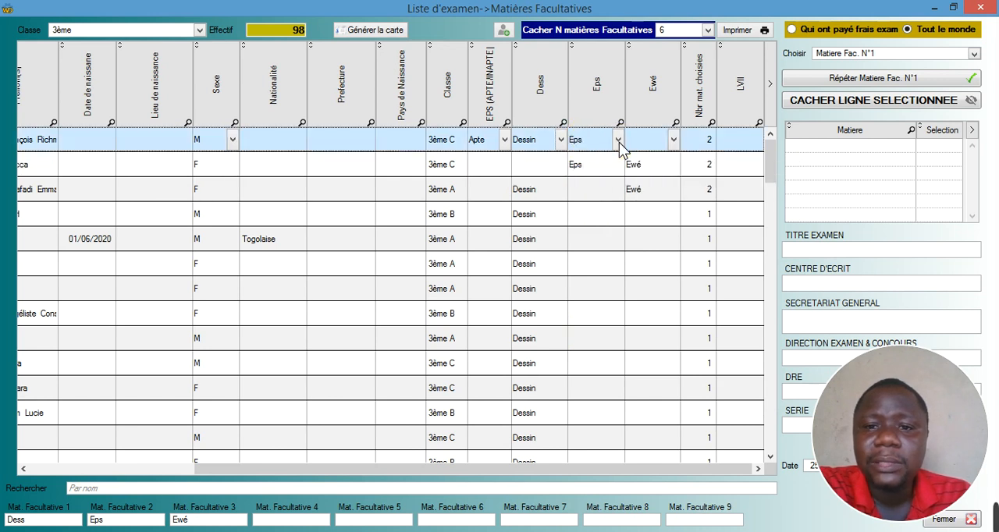
click(619, 142)
click(619, 142)
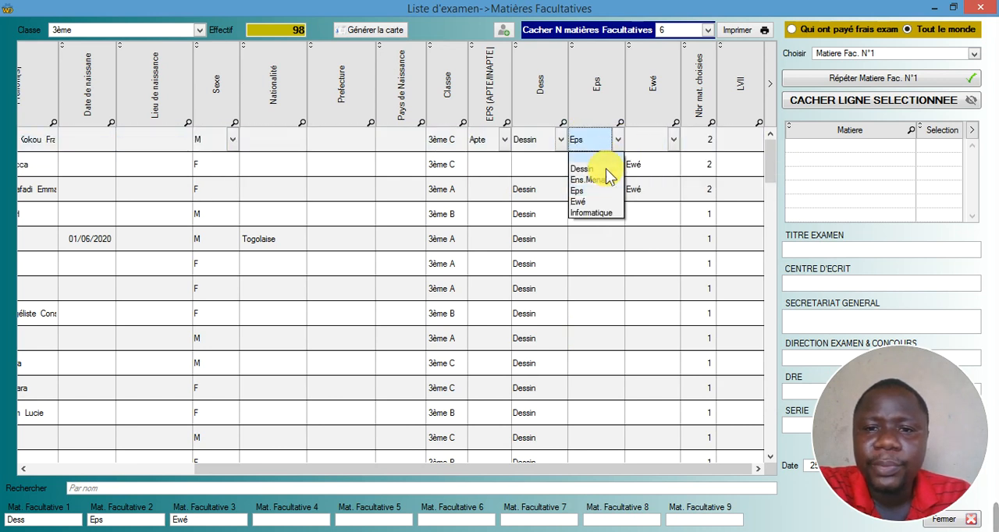
click(581, 190)
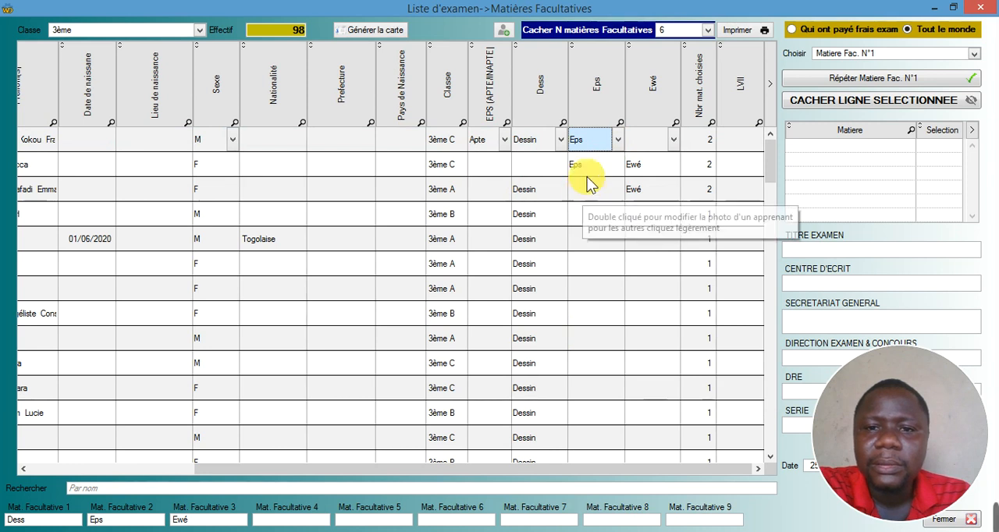
click(831, 54)
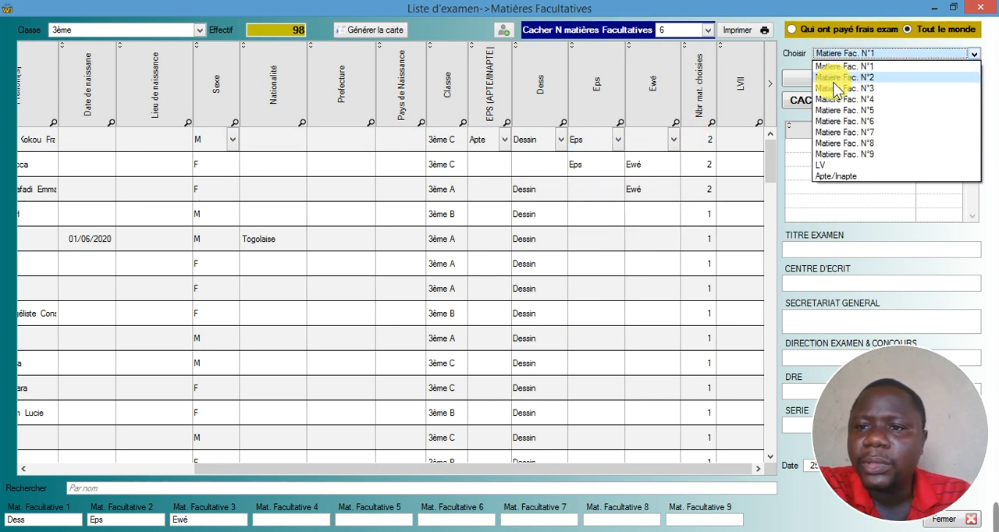
click(835, 78)
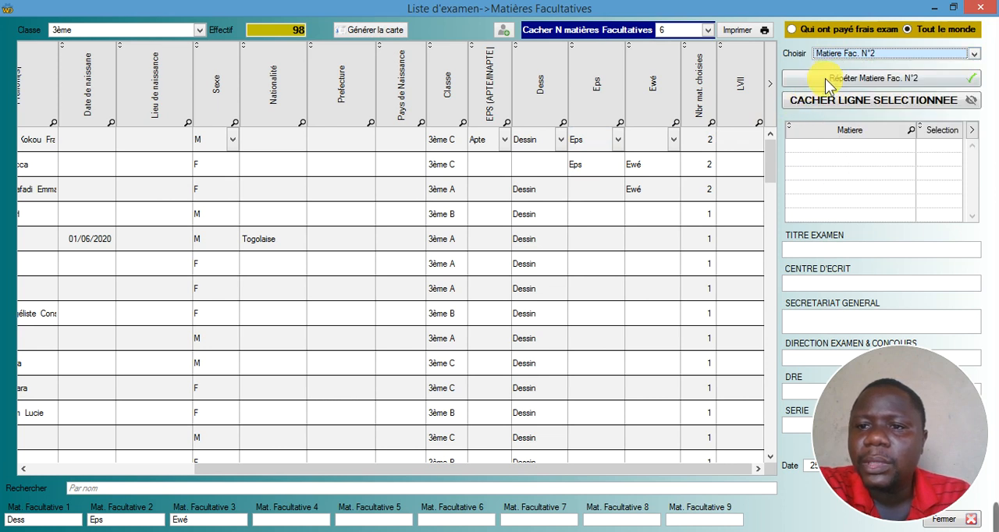
click(825, 80)
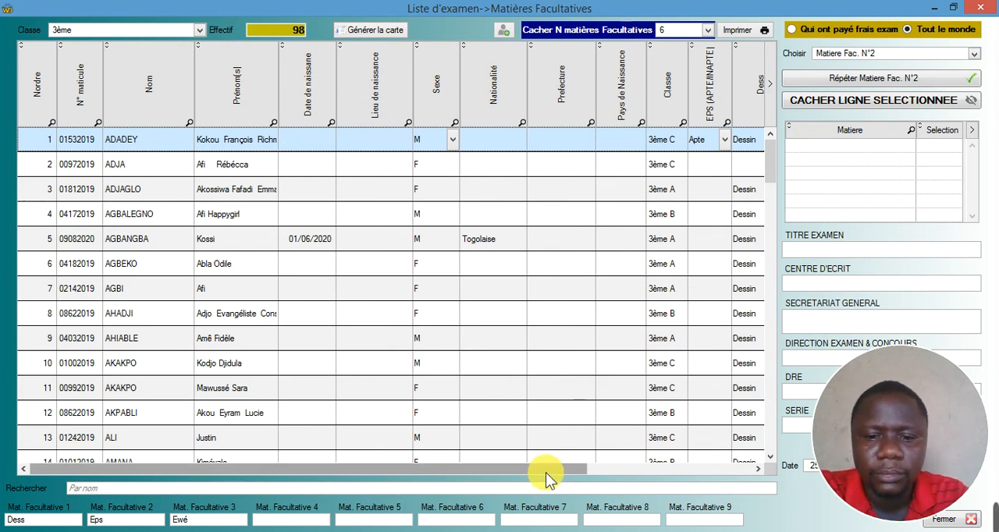
- Review the repeated Eps entries and the chosen-subject counts, and run the repetition of Matiere Fac. N°2 once more
drag(540, 471, 646, 481)
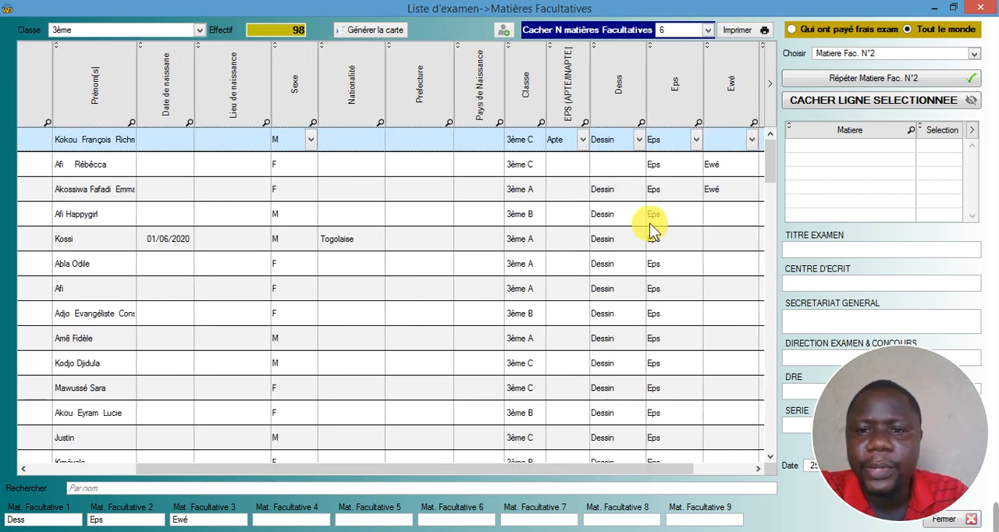
drag(646, 476, 720, 484)
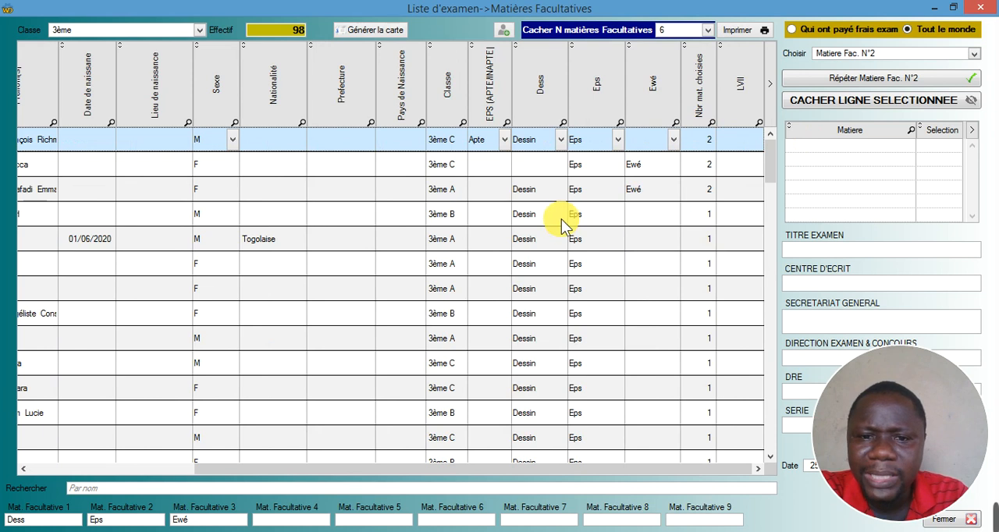
click(847, 82)
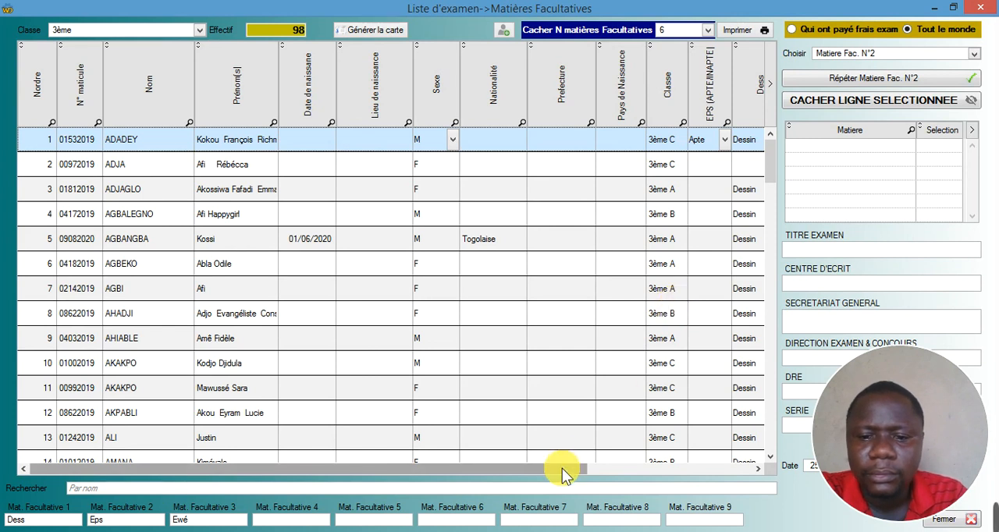
- Keep the first student's EPS aptitude as Apte and repeat Apte/Inapte for all students
drag(562, 469, 713, 470)
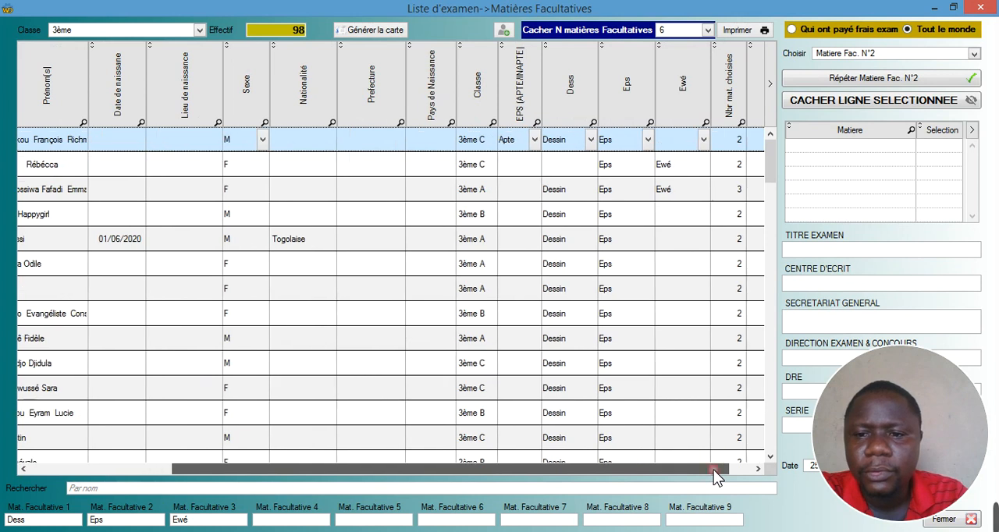
click(533, 145)
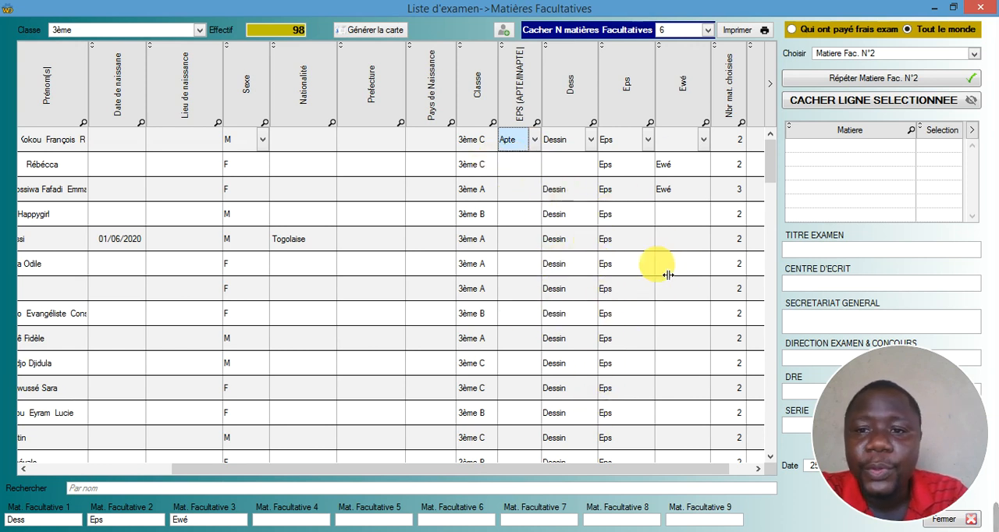
click(975, 53)
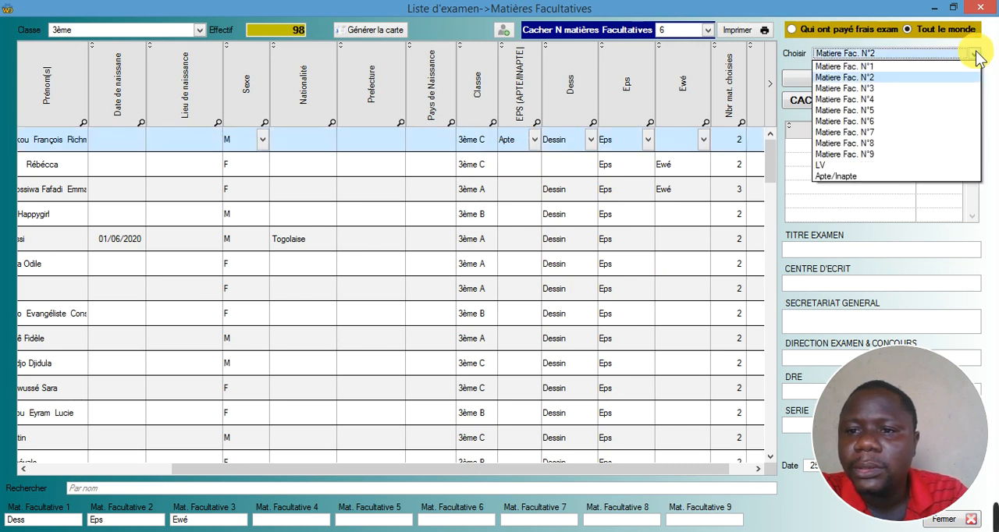
click(835, 176)
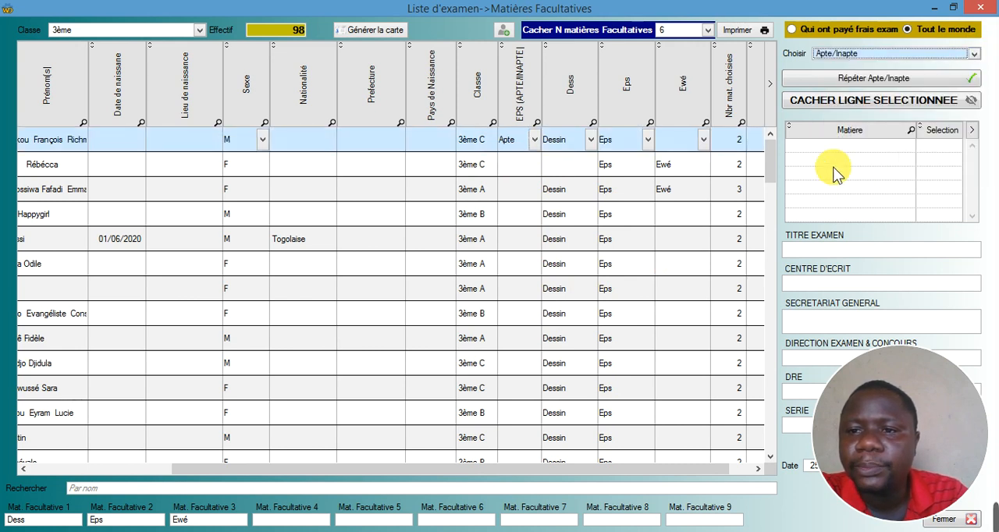
click(850, 81)
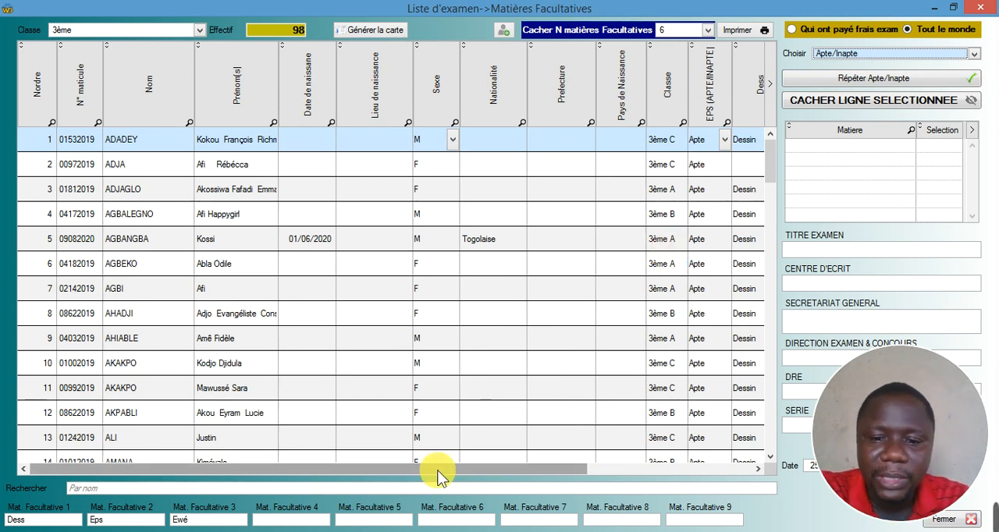
- Check the repeated Apte entries across the list and enter EXAMEN BEPC as the exam title
drag(471, 470, 692, 484)
drag(682, 418, 681, 415)
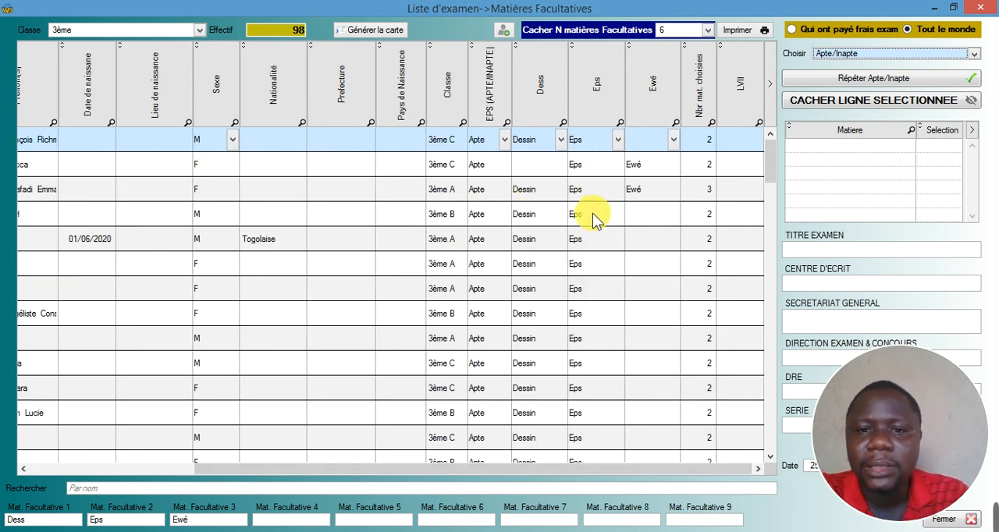
click(834, 253)
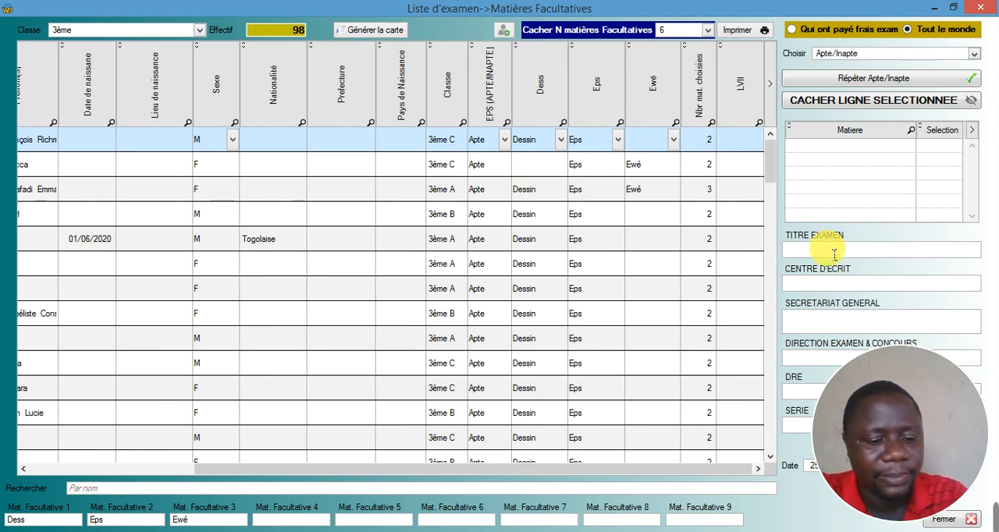
text(EXAM)
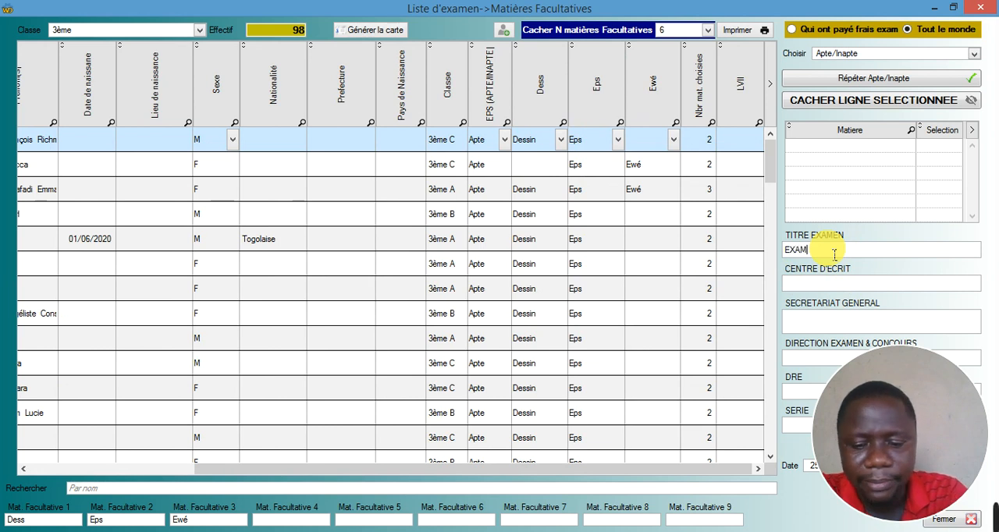
text(EN B)
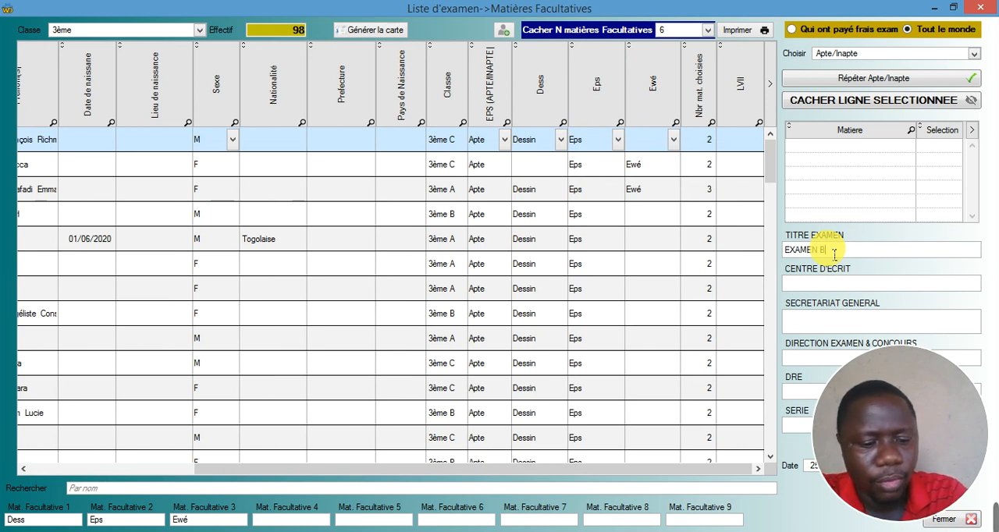
text(EPPC)
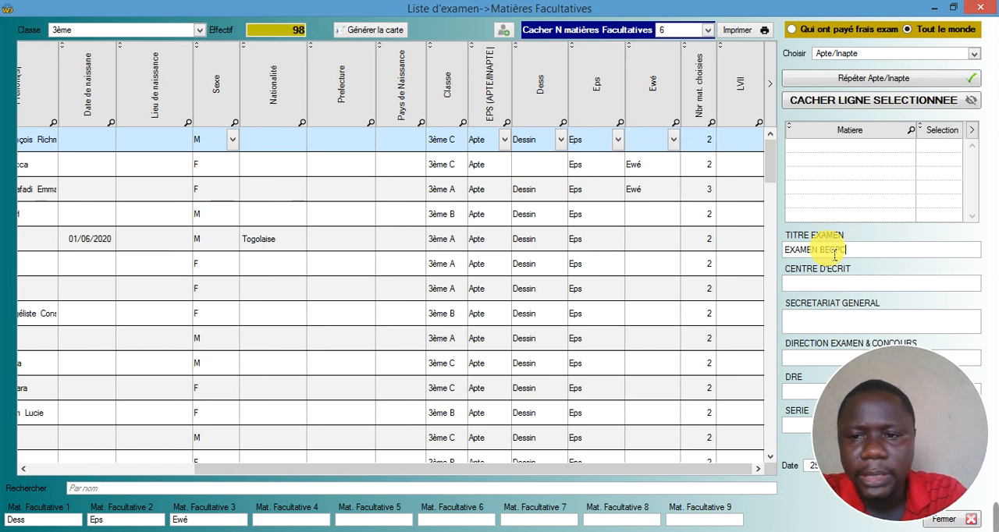
- Correct the misspelled exam title and complete it as EXAMEN BEPC JUIN 2020
key(BackSpace)
key(BackSpace)
key(BackSpace)
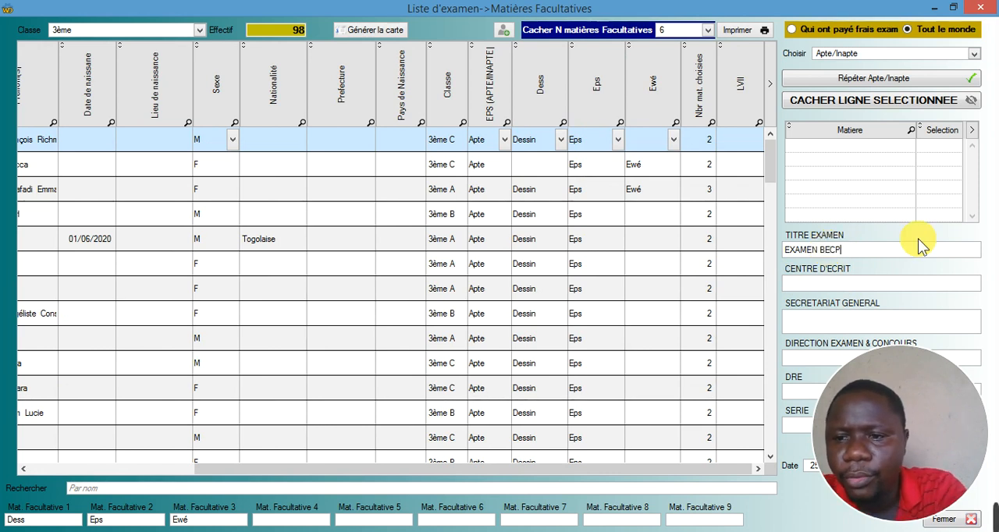
text(PC )
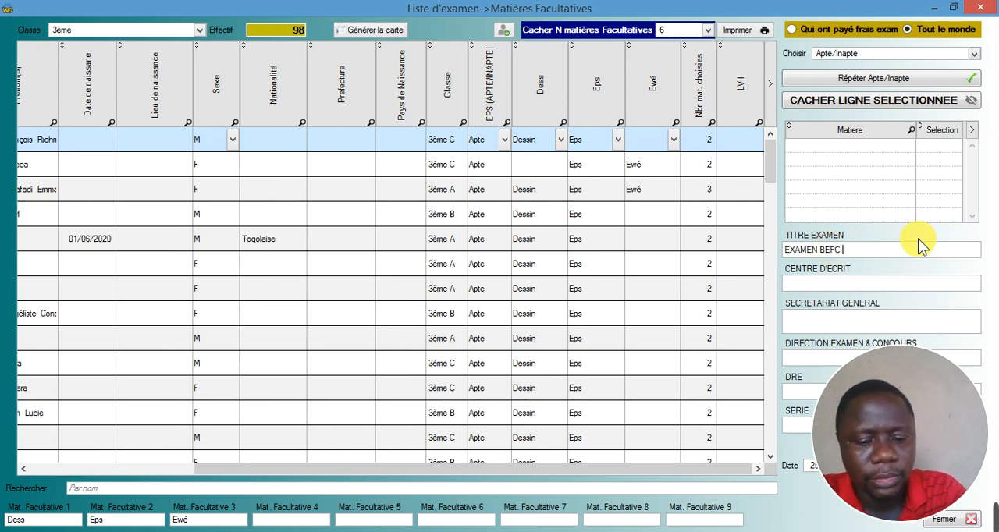
text(JUIN 2020)
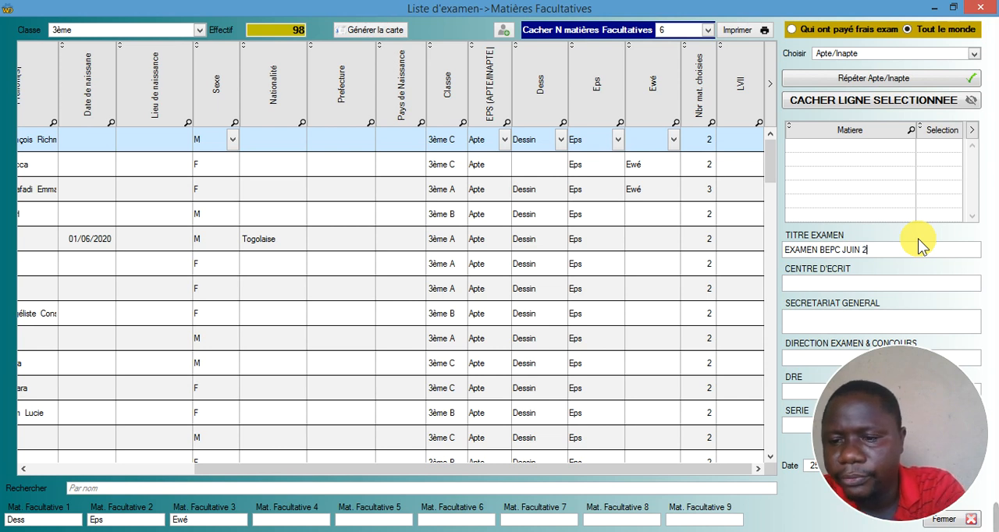
- Enter LYCEE AGOE EST as the written exam centre (Centre d'écrit)
click(850, 285)
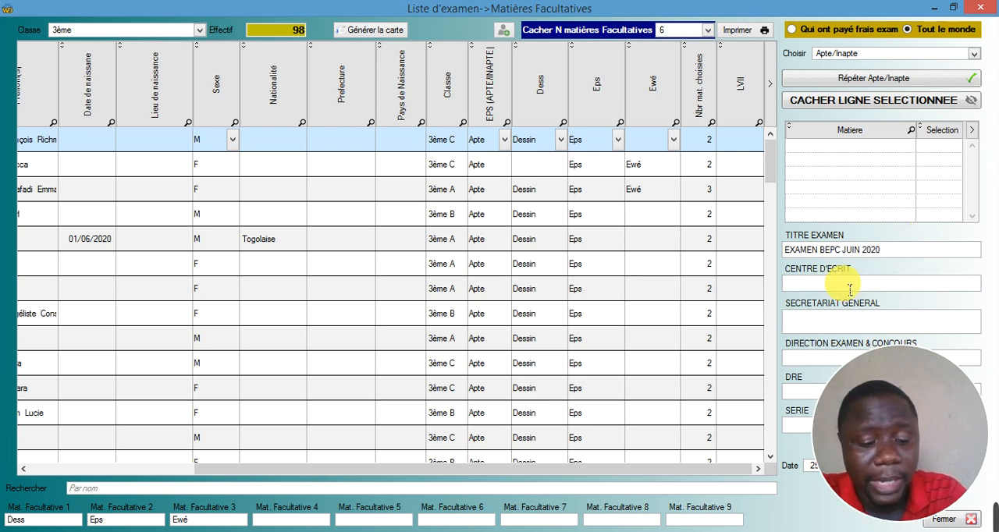
text(LYCEE)
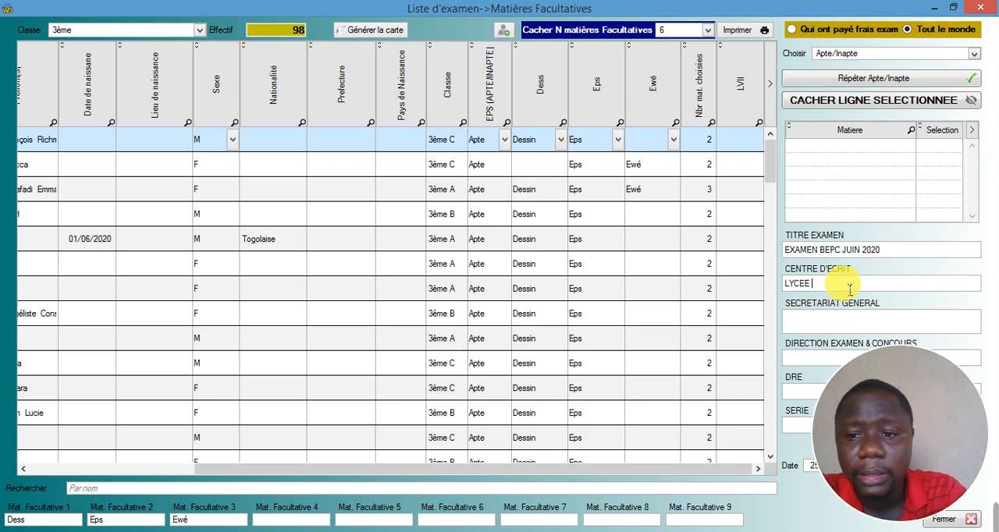
text( AGOE)
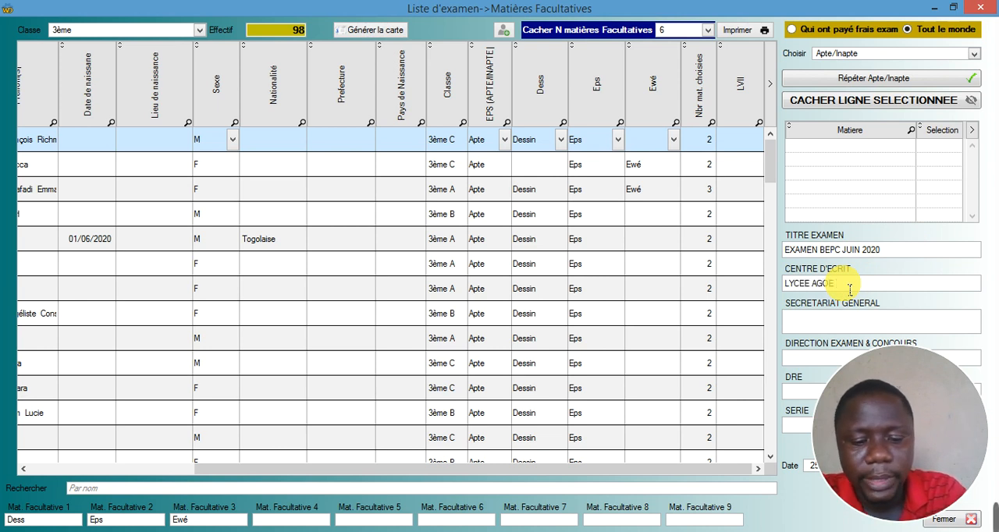
text( EST)
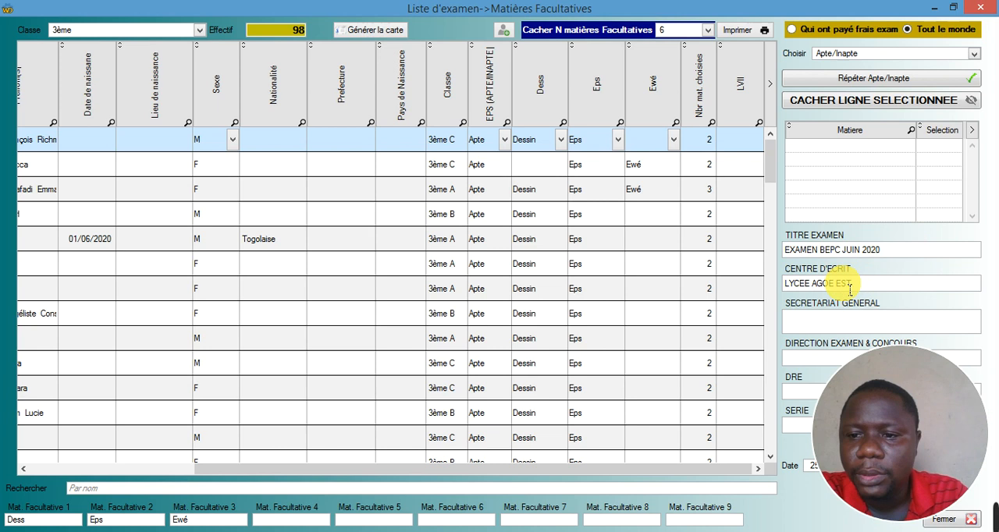
- Enter SECRETARIAT GENERAL in the Secretariat General field of the exam heading
click(825, 322)
text(SECRE)
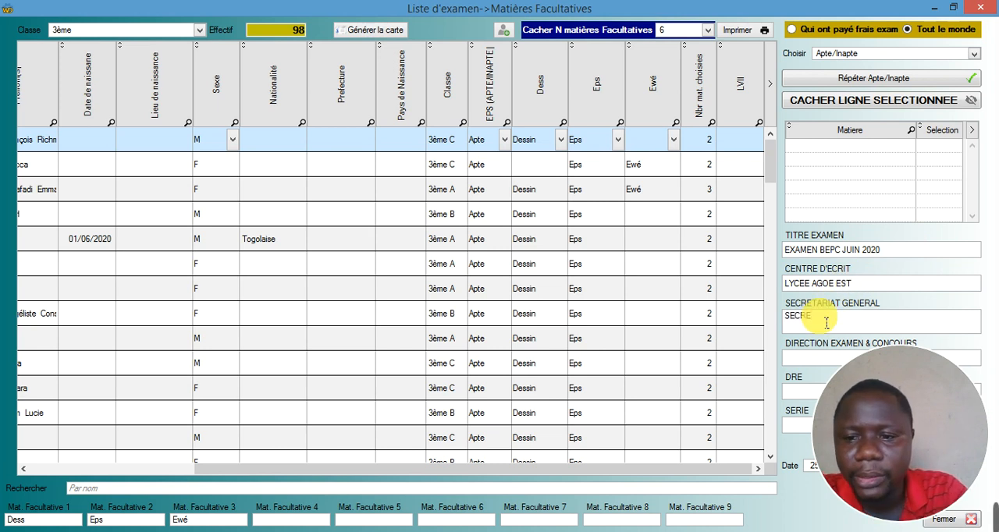
key(BackSpace)
key(BackSpace)
text(RE)
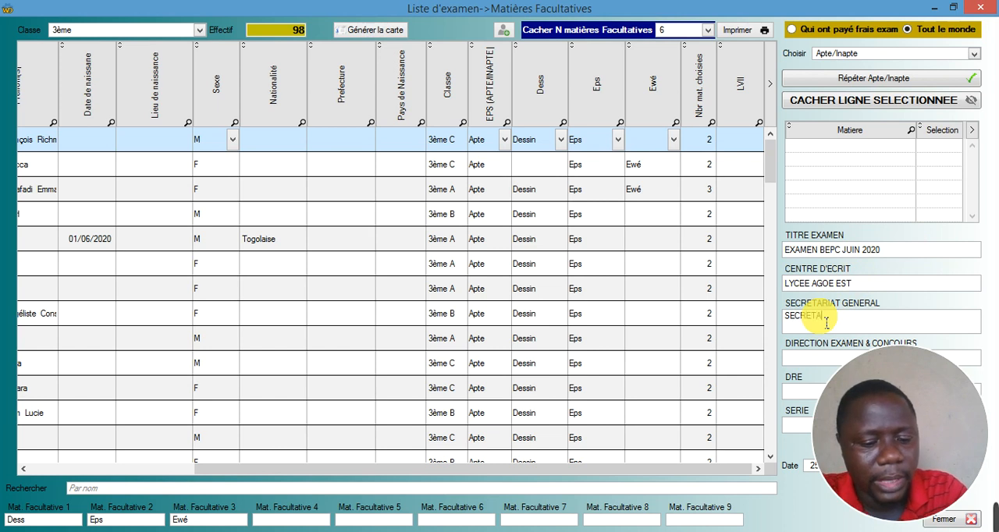
text(GENERAL)
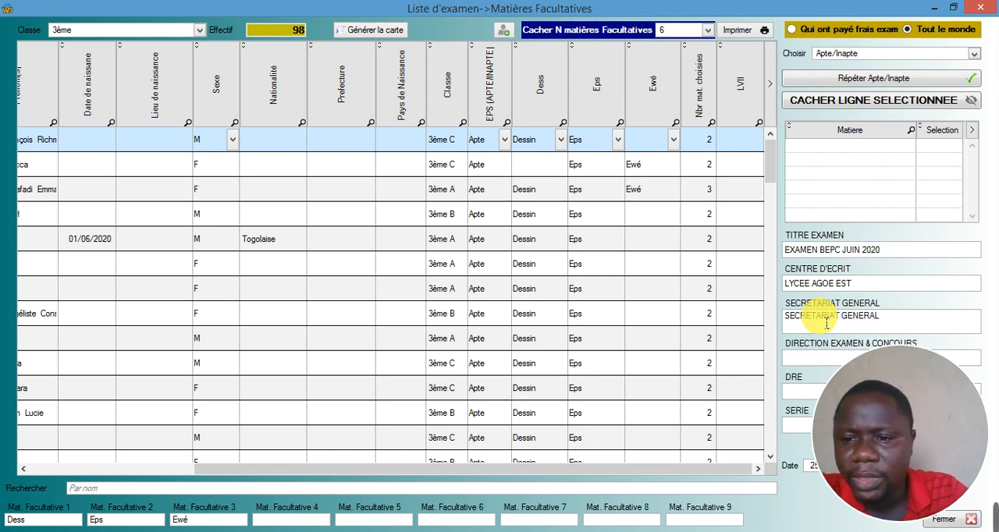
- Enter DIRECTION EXAMENS ET CONCOURS as the exam direction and DRE in the DRE field
click(812, 360)
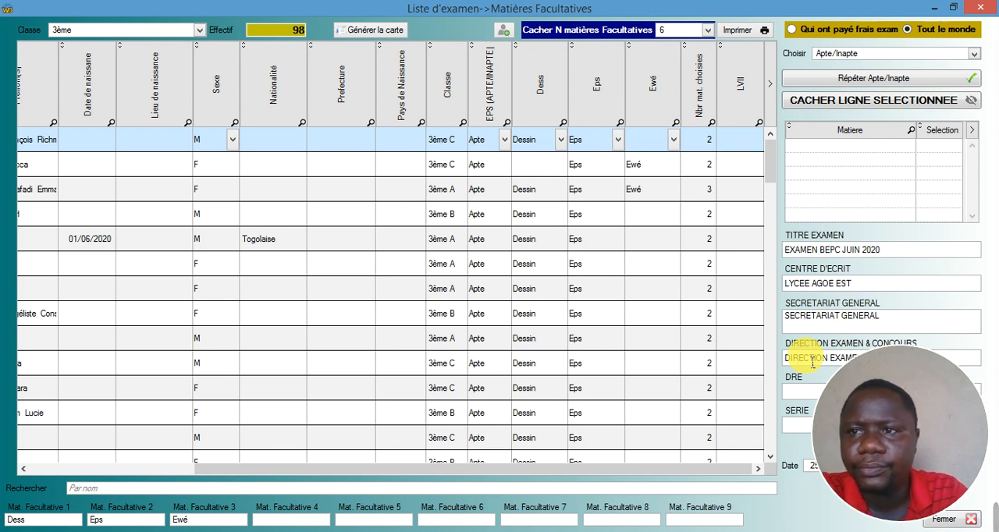
click(956, 9)
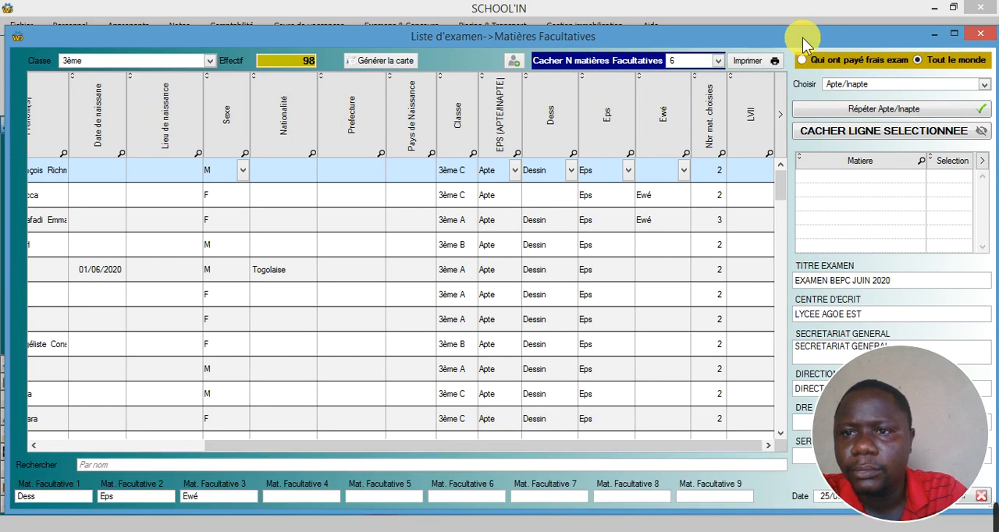
drag(798, 37, 596, 42)
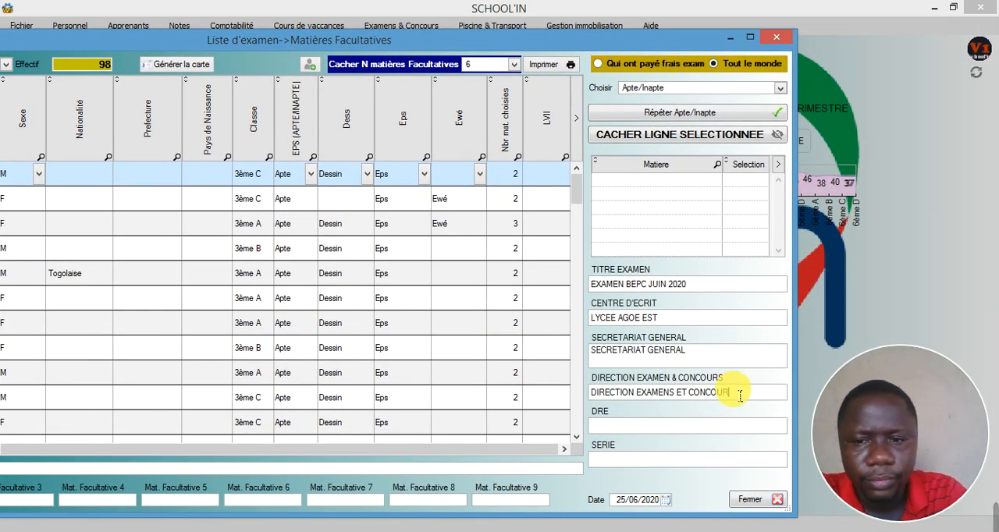
click(644, 428)
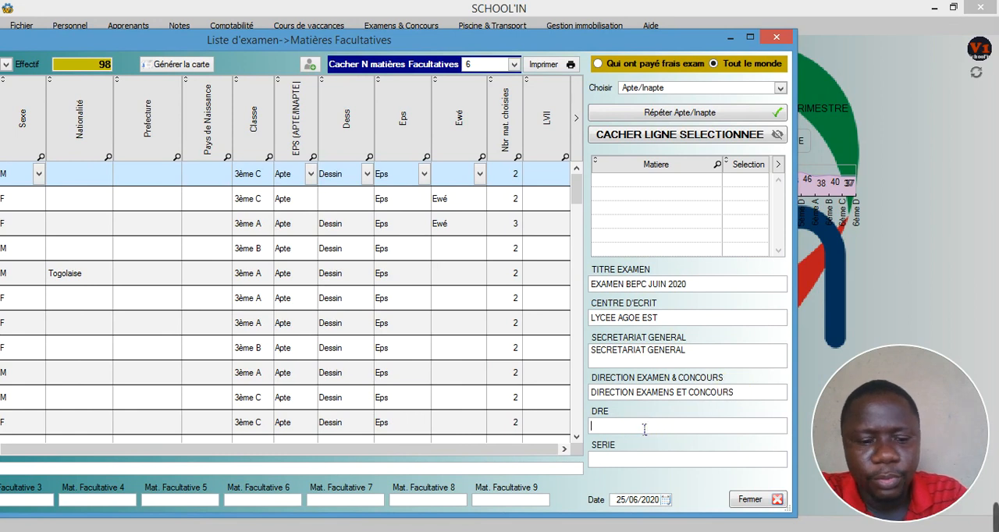
text(DRE)
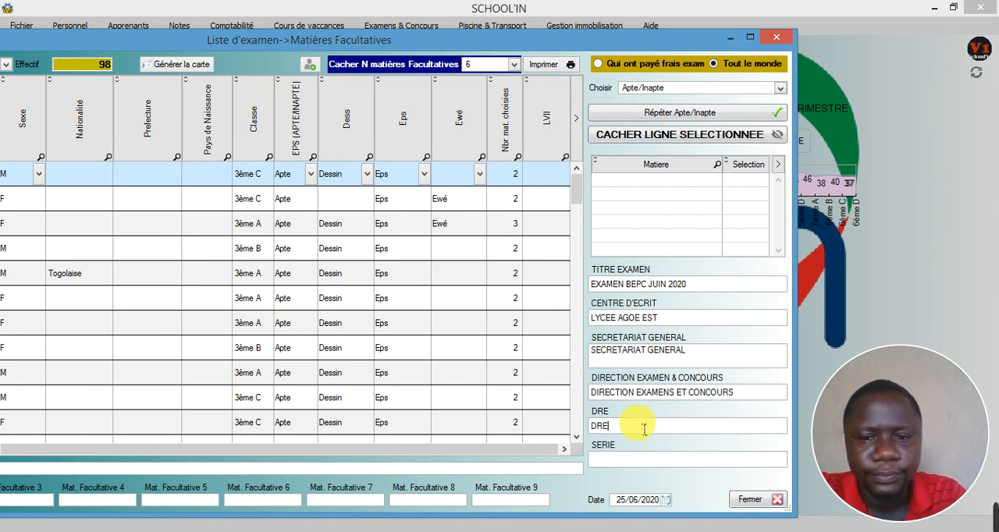
click(629, 467)
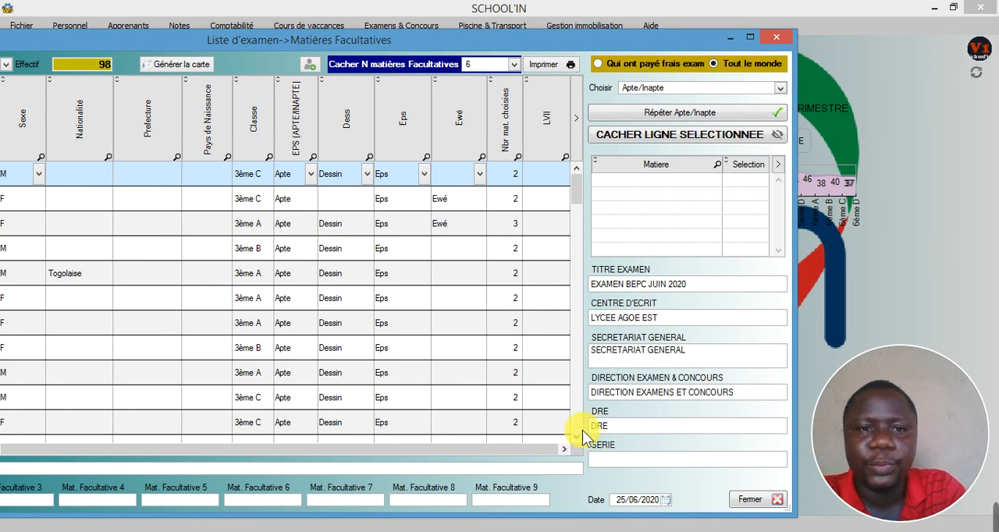
- Maximize the exam list window and generate the print preview of the list with Model 1
click(749, 37)
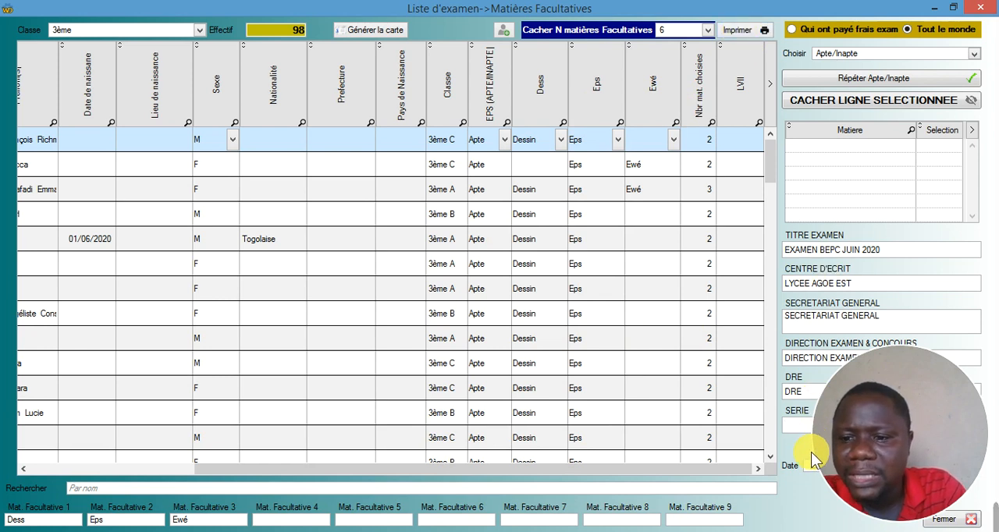
click(749, 30)
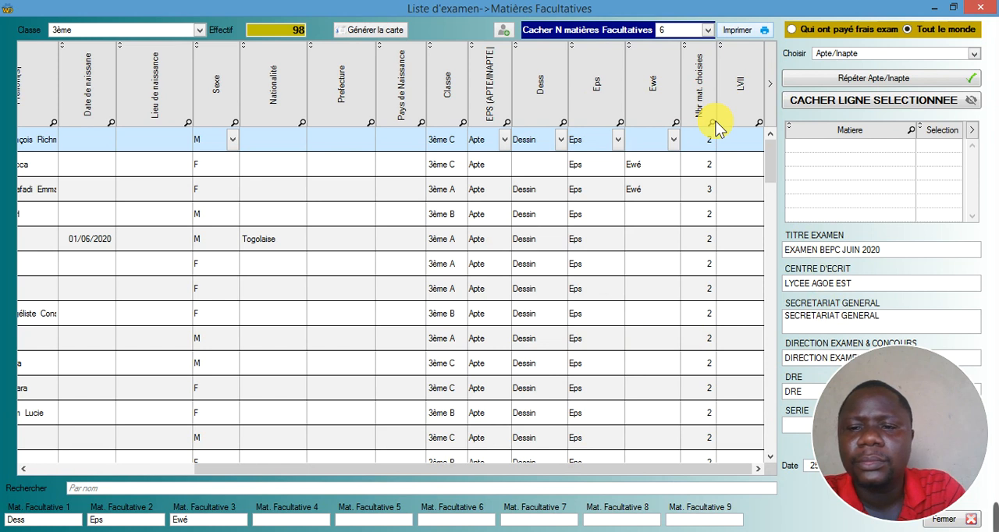
click(738, 31)
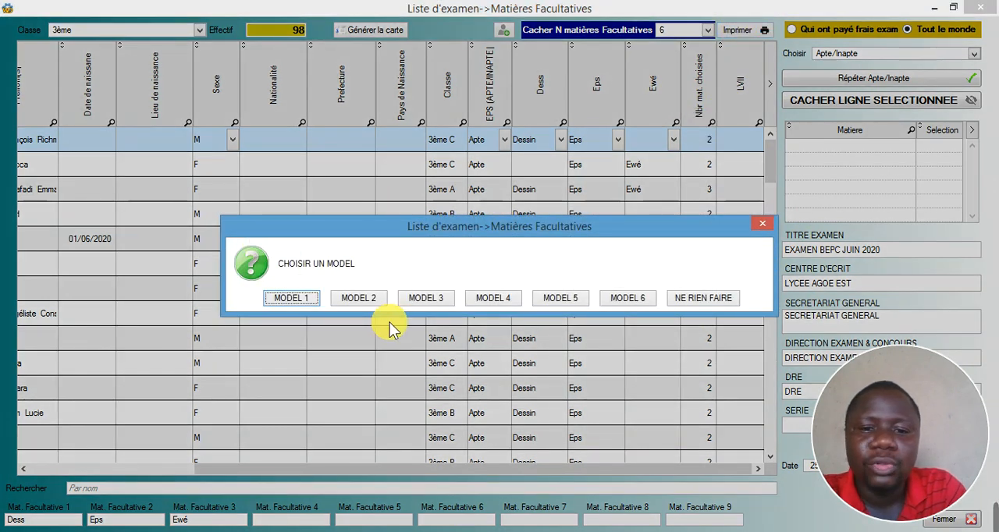
click(306, 298)
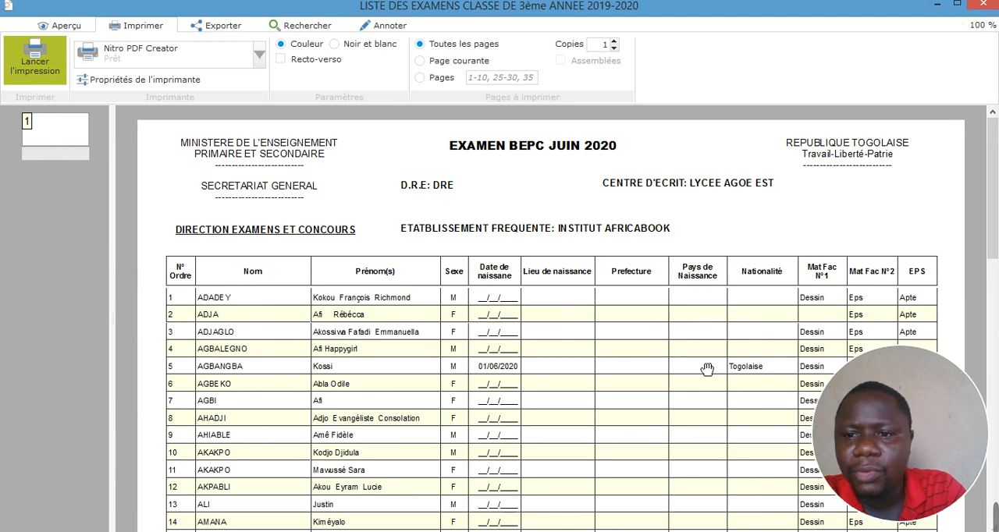
- Examine the heading, optional subjects and EPS columns in the Model 1 preview, and close it
click(690, 229)
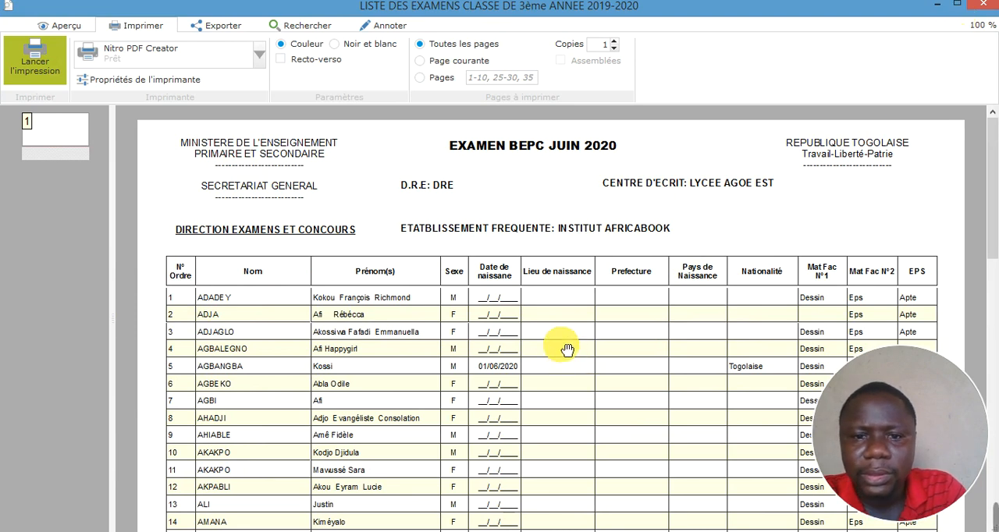
scroll(548, 327, down, 5)
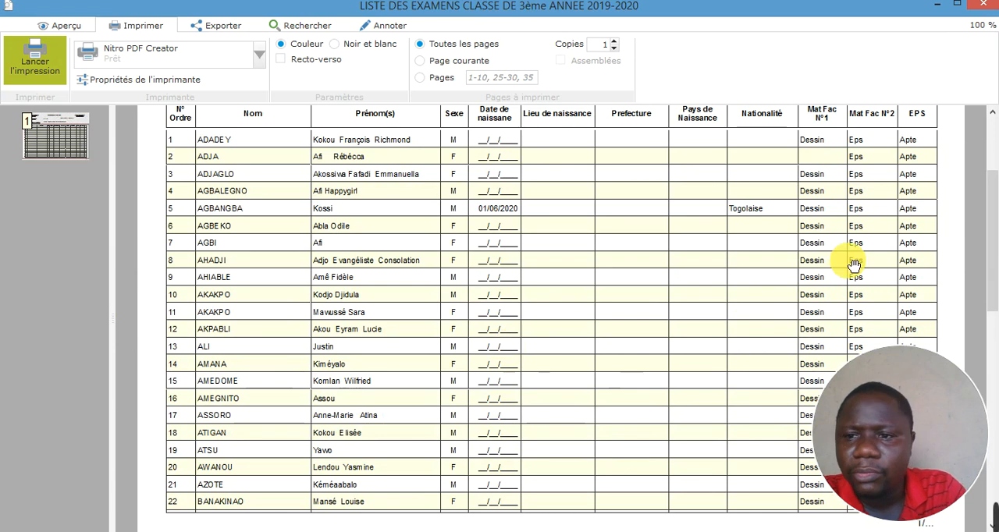
scroll(858, 254, up, 2)
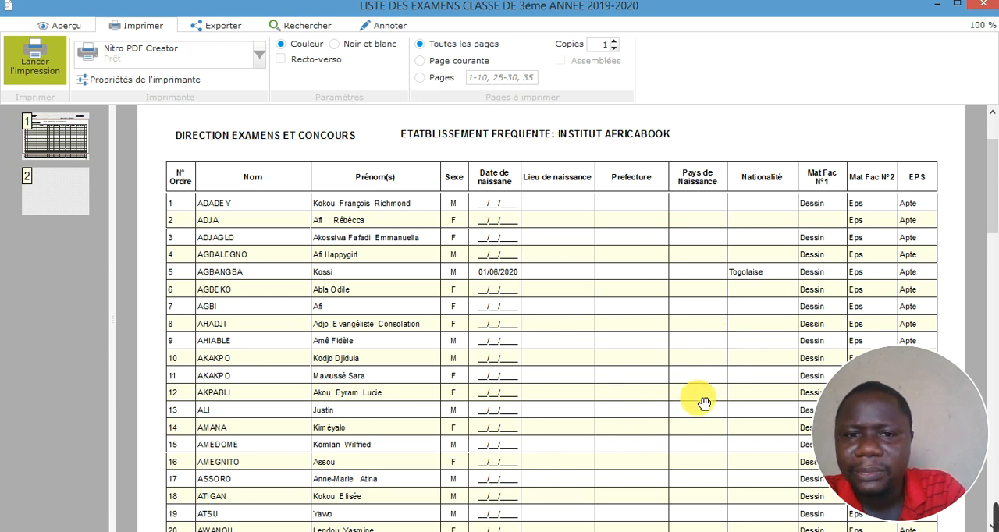
scroll(656, 302, down, 3)
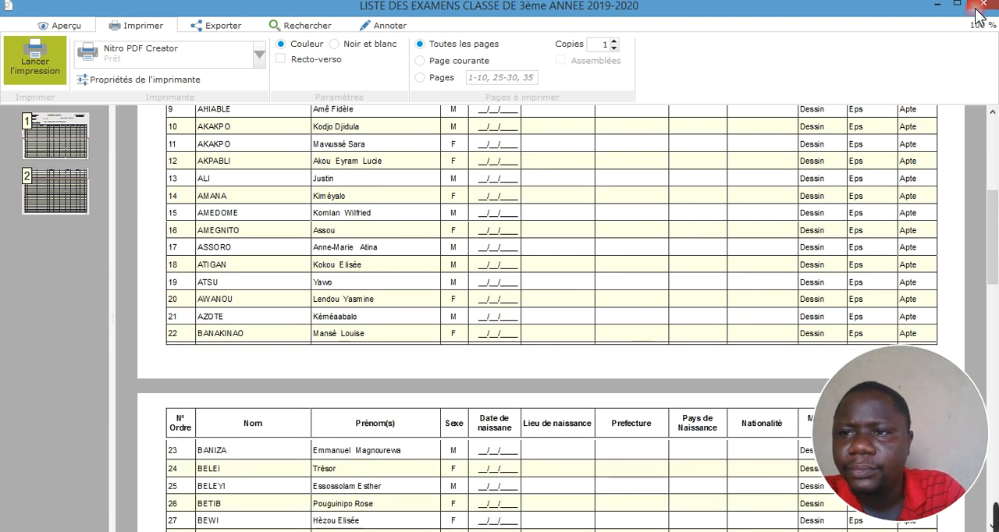
click(982, 7)
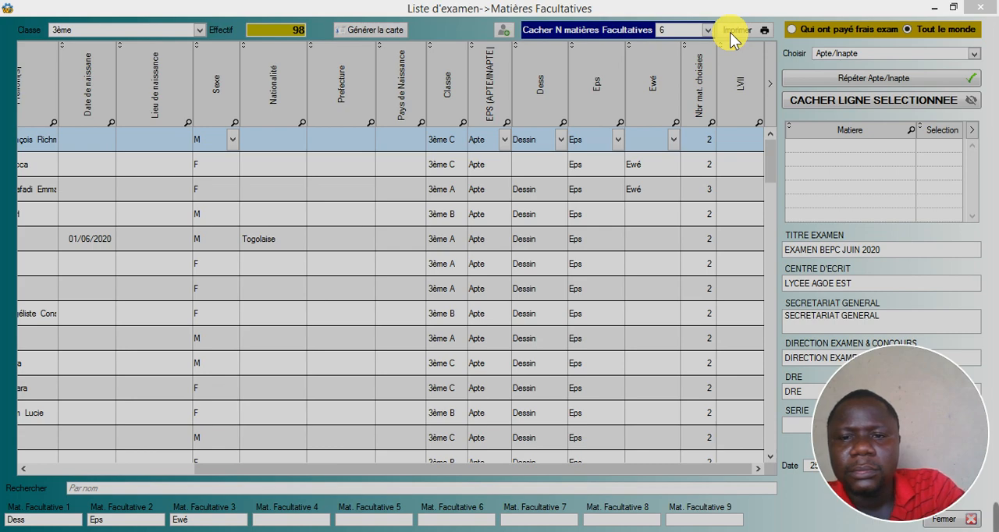
- Preview the exam list in Model 3 and in Model 5, closing each preview after viewing it
key(Escape)
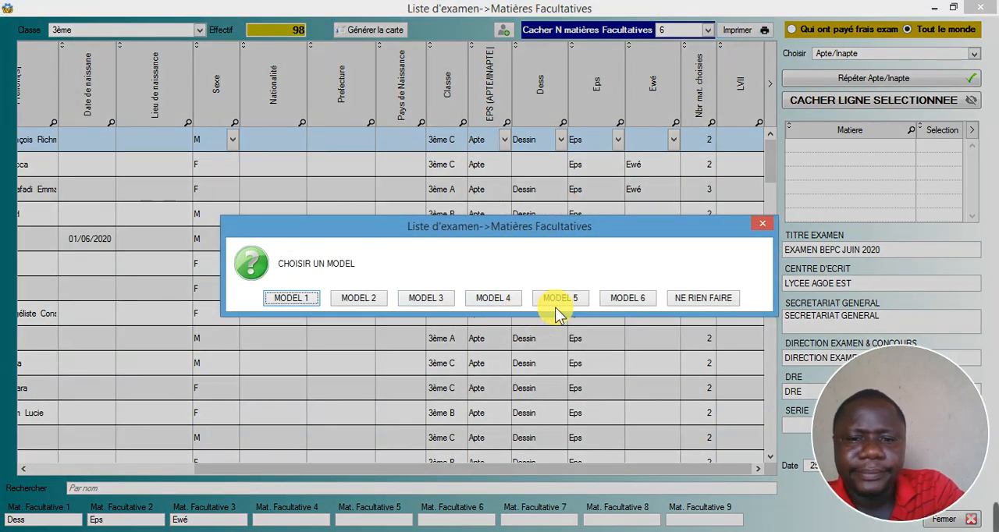
click(432, 297)
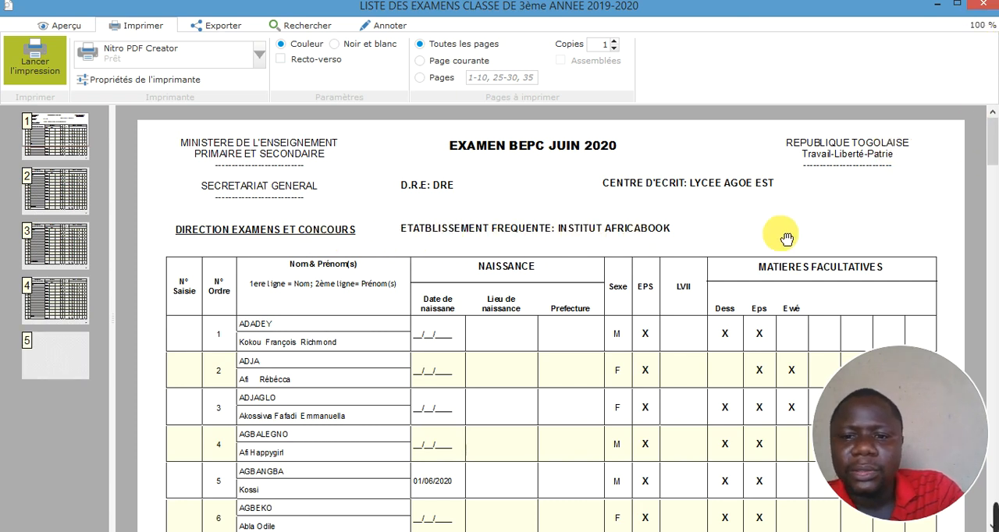
click(985, 11)
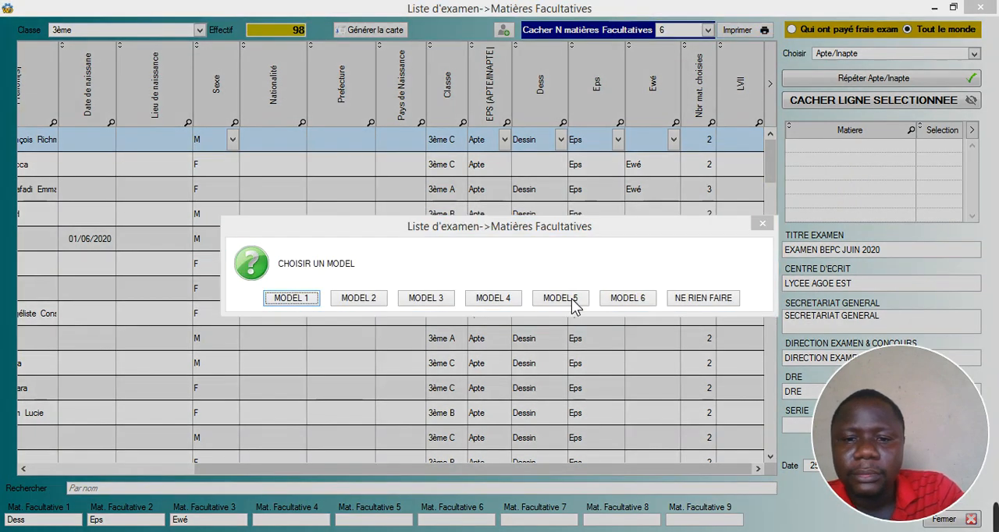
click(573, 300)
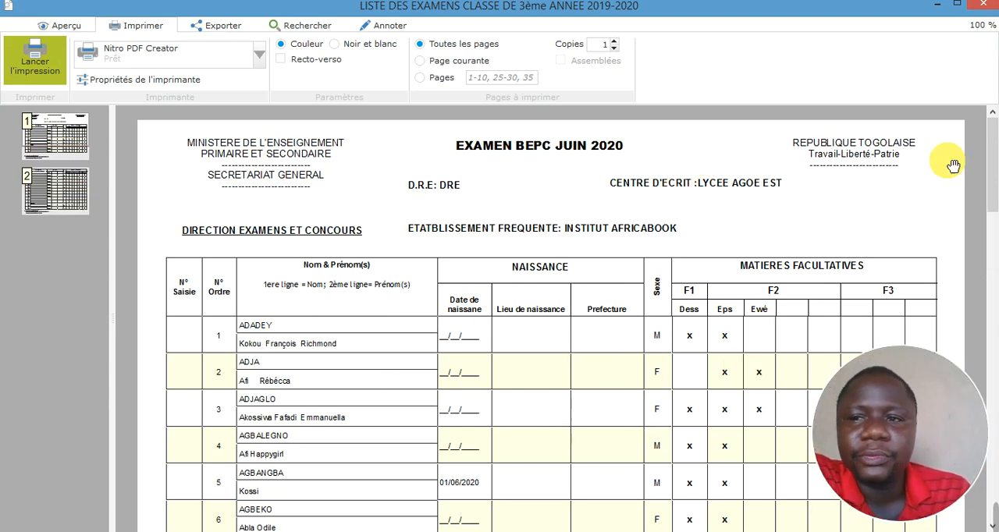
click(980, 4)
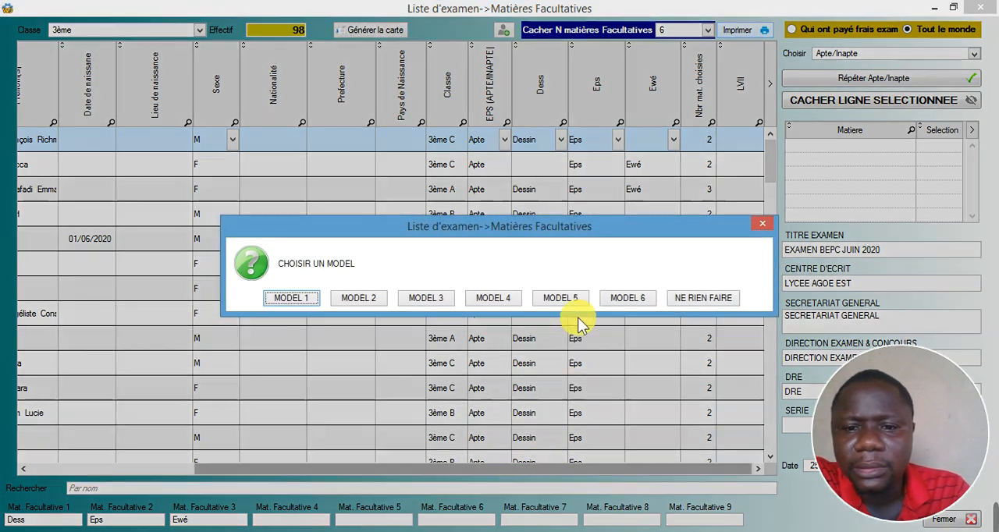
- Reopen the Model 5 preview and examine page 9 with the last students and the subject summary on page 10
click(566, 298)
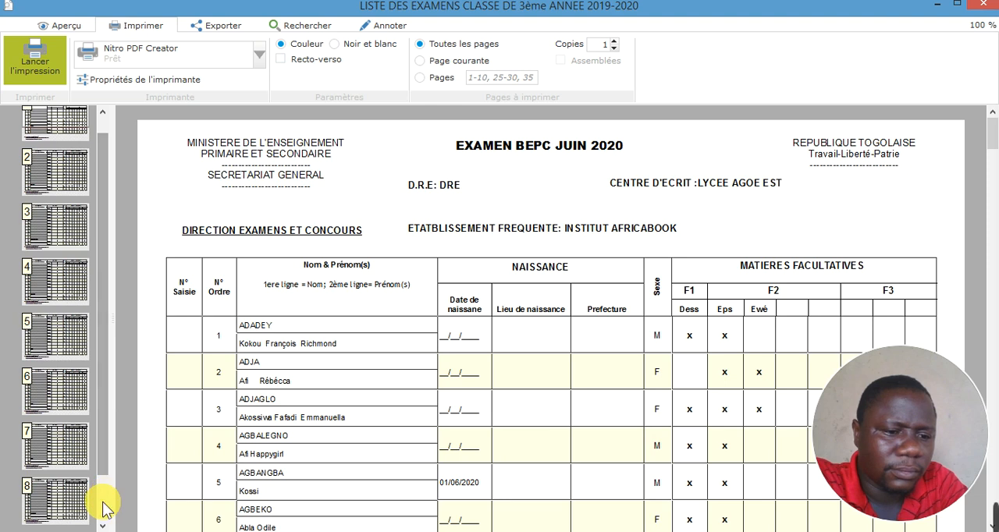
scroll(105, 509, down, 1)
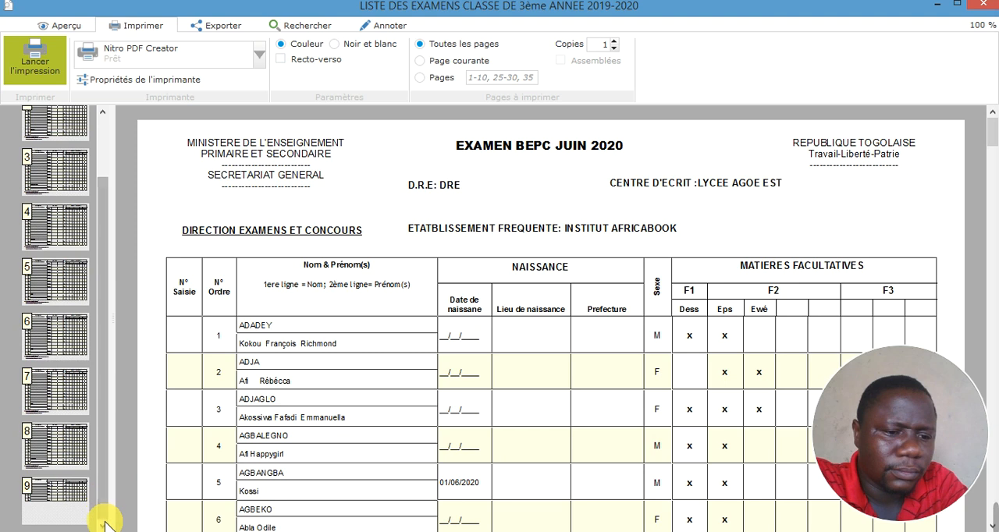
click(56, 499)
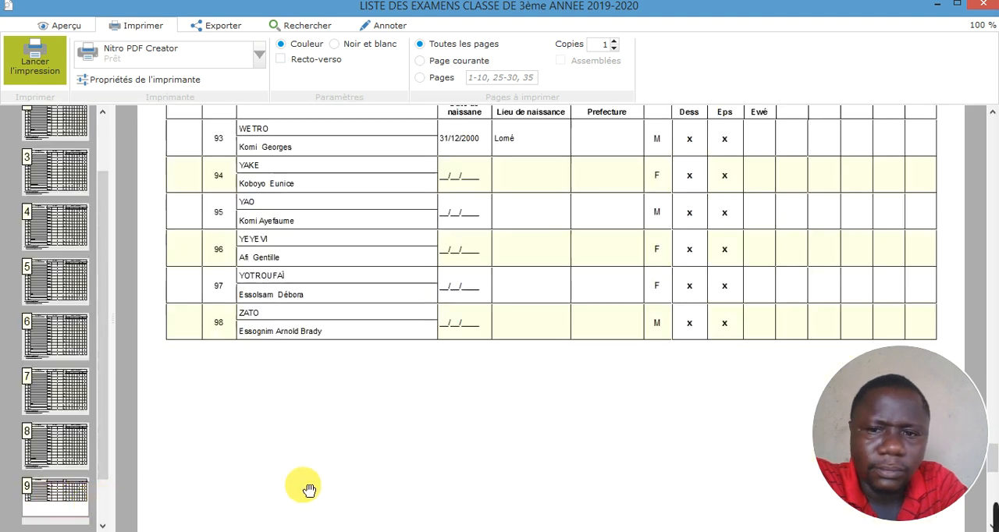
scroll(106, 515, down, 2)
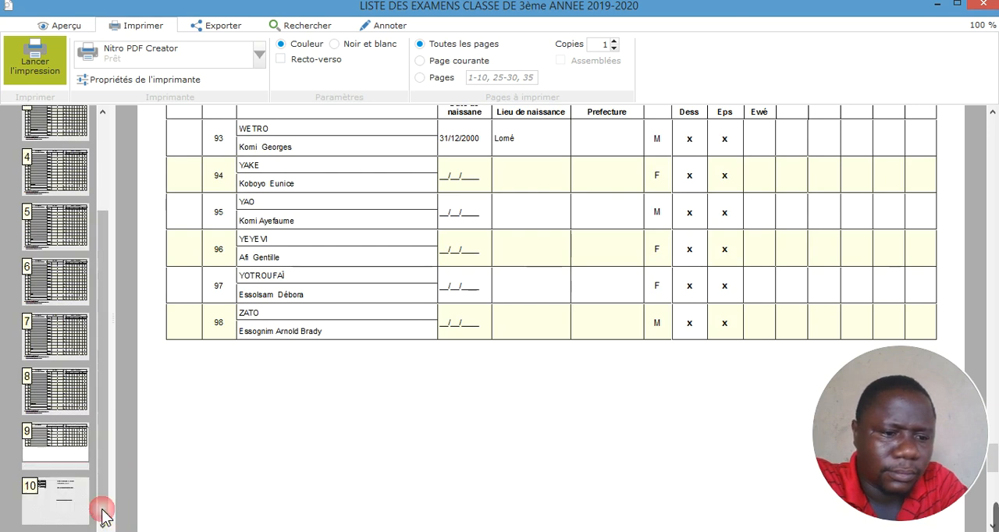
click(50, 503)
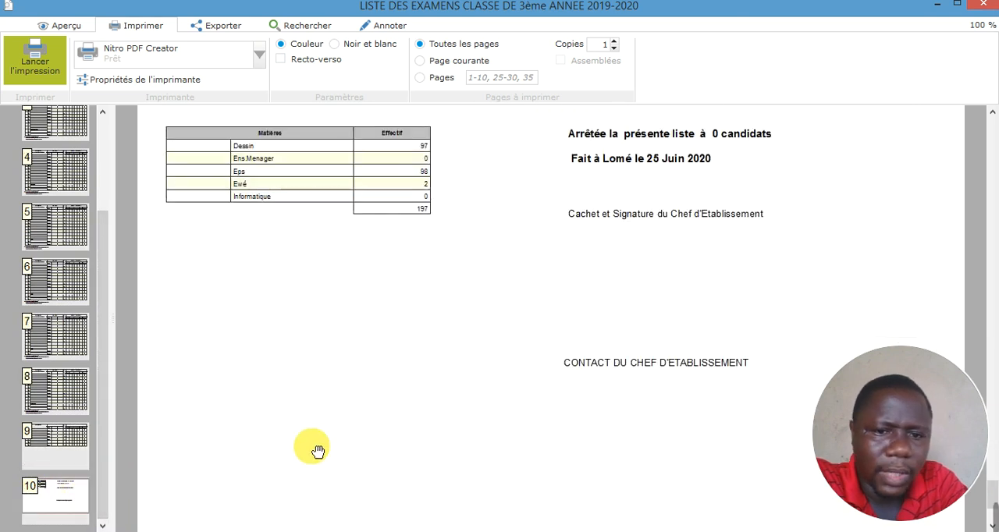
- Examine the subject summary, candidate count line and signature area on the last page of the Model 5 preview, and close it
scroll(332, 221, up, 2)
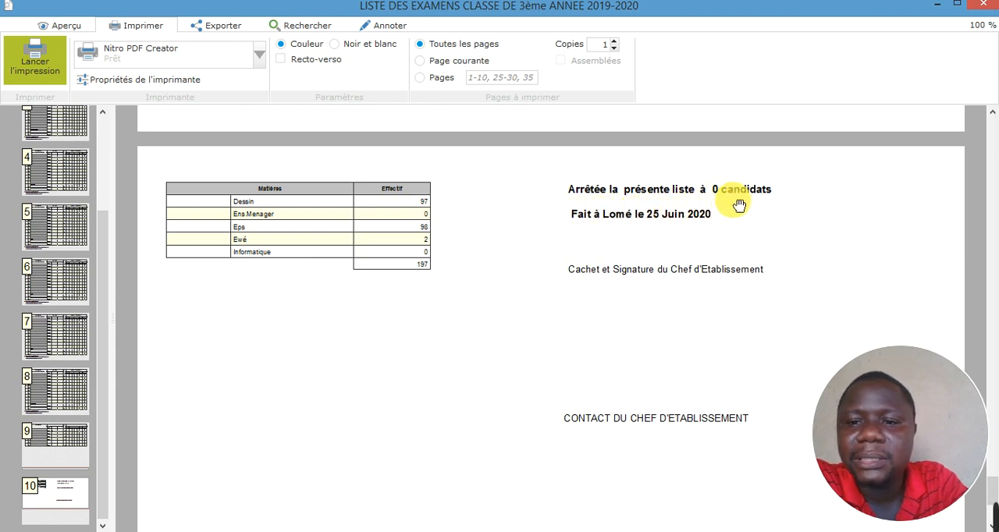
scroll(635, 314, down, 1)
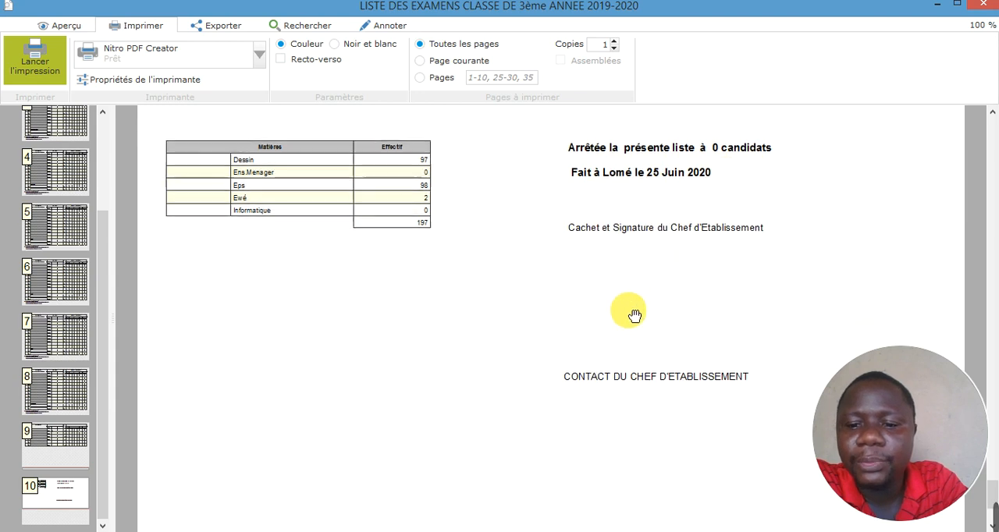
scroll(635, 314, up, 1)
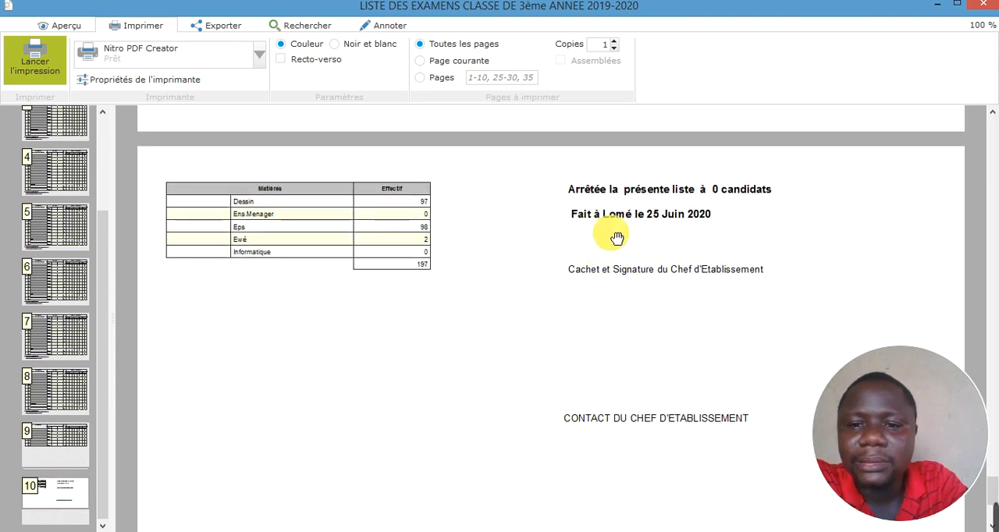
scroll(602, 274, down, 2)
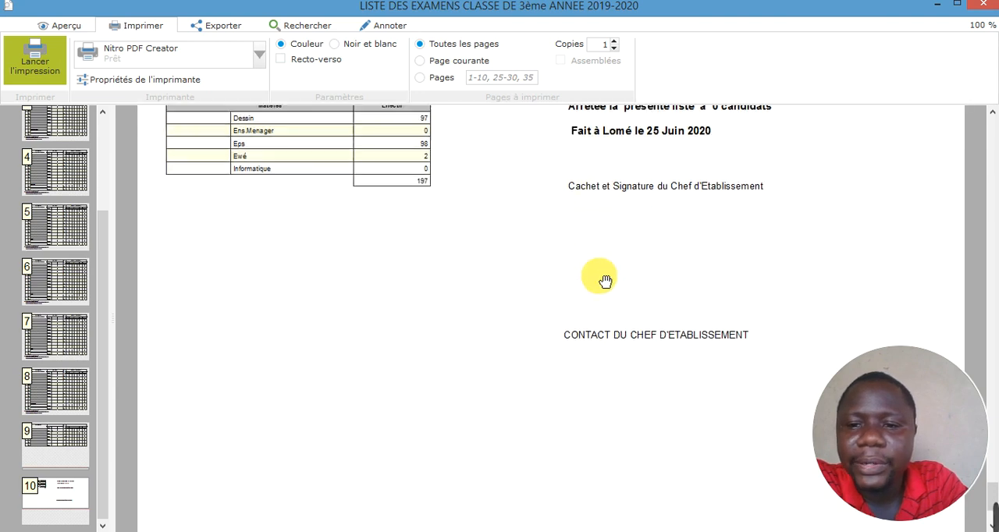
scroll(624, 265, up, 2)
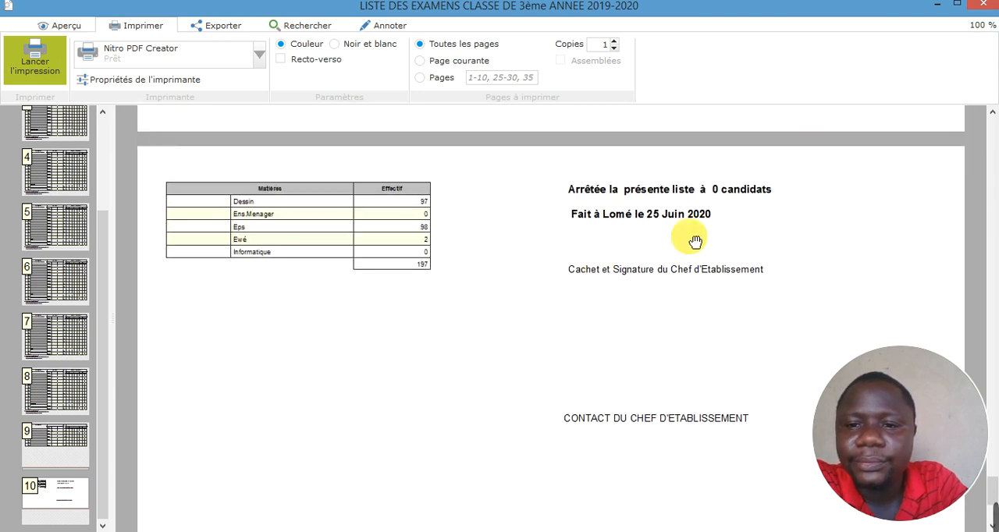
click(985, 9)
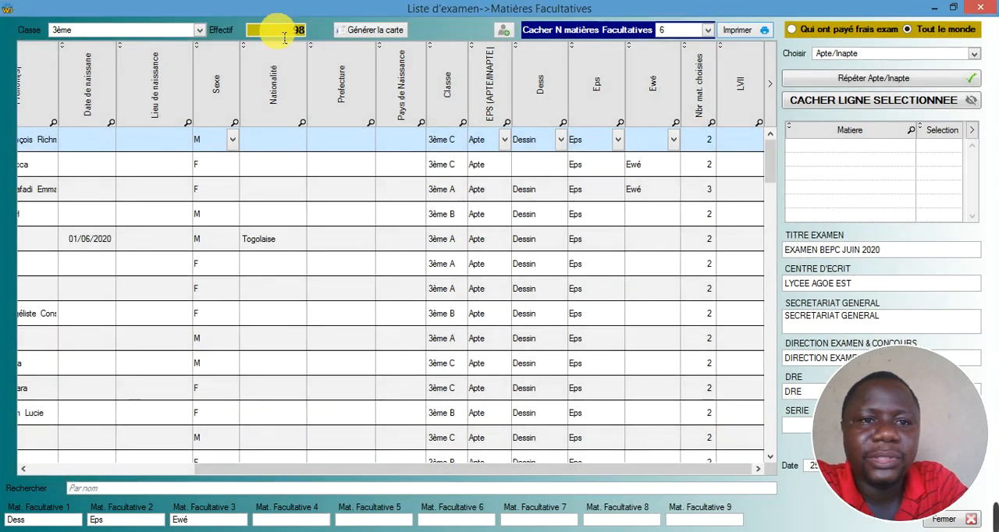
- Hide all student rows except the first seven by selecting the whole list and excluding those seven from the selection
click(279, 33)
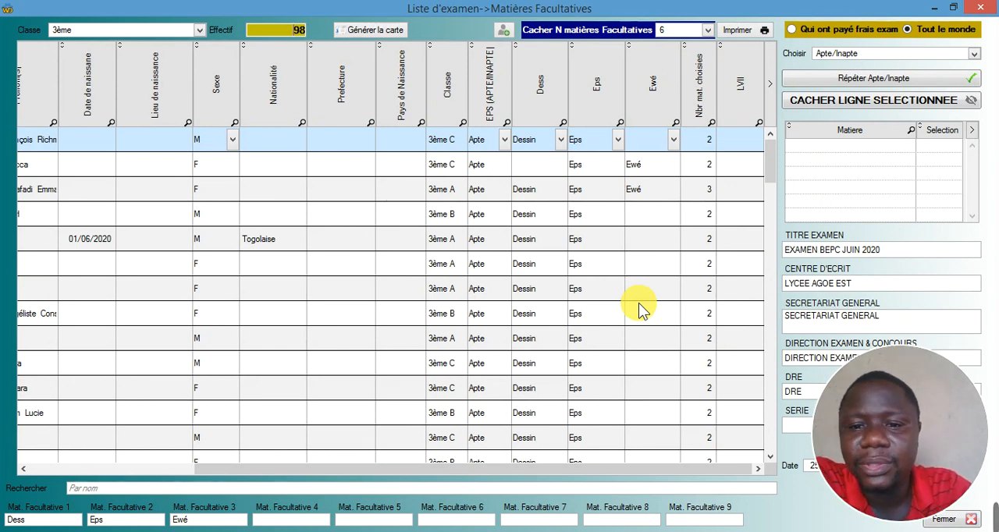
click(353, 291)
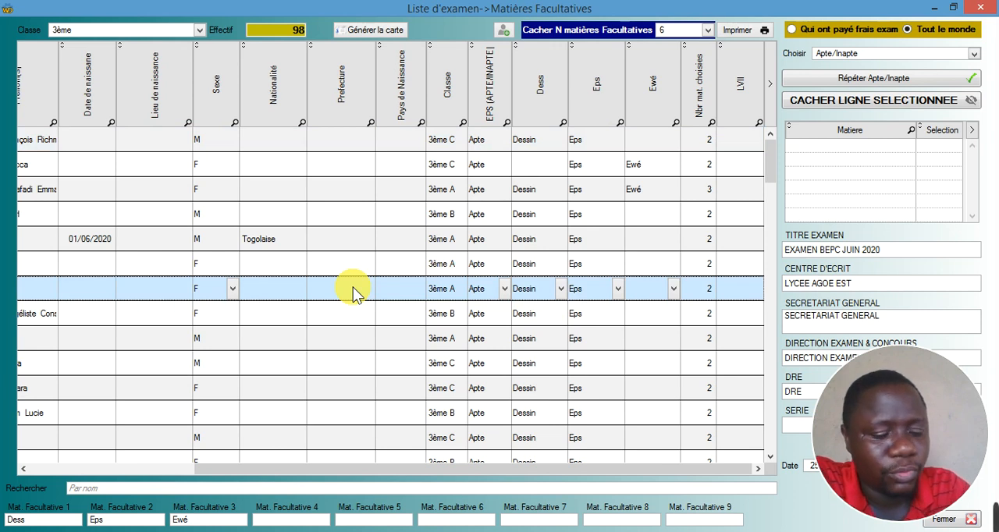
key(ctrl+a)
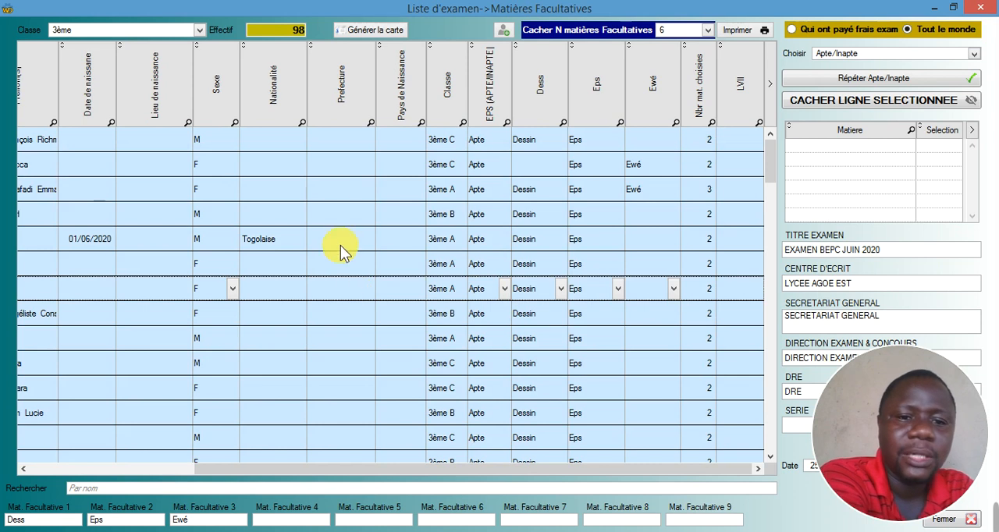
click(334, 143)
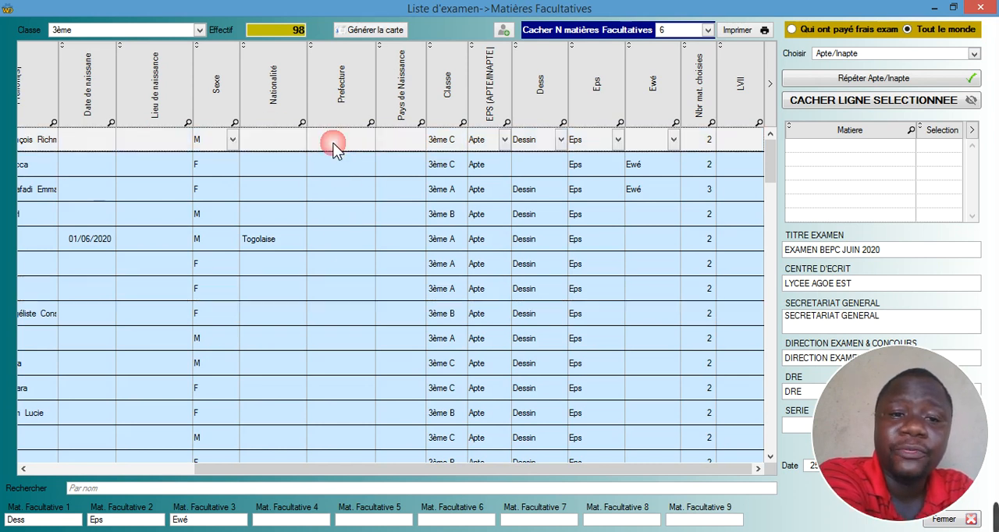
click(336, 174)
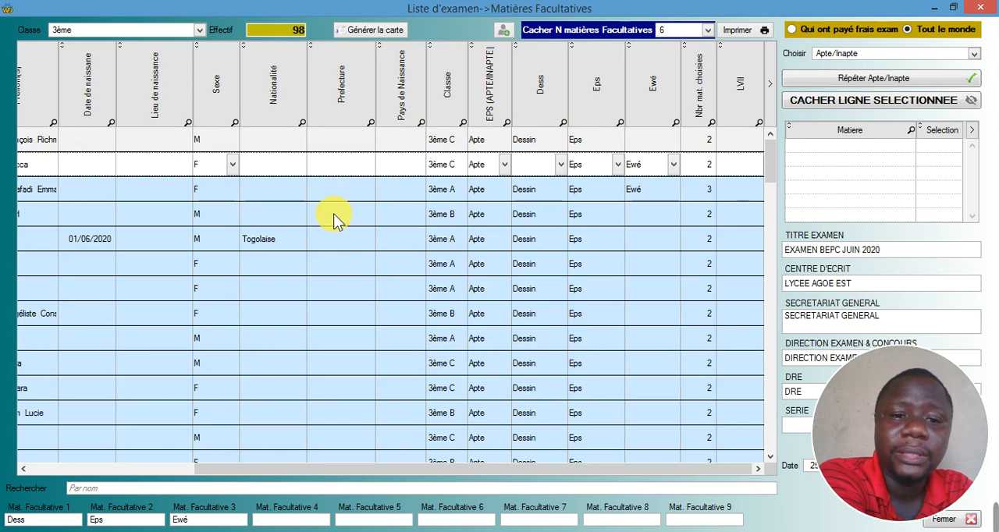
double_click(333, 213)
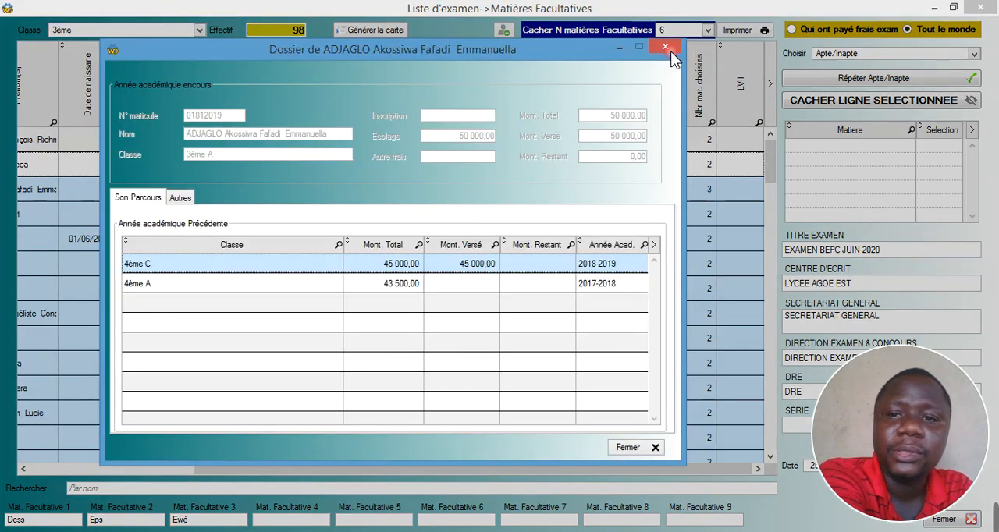
click(665, 48)
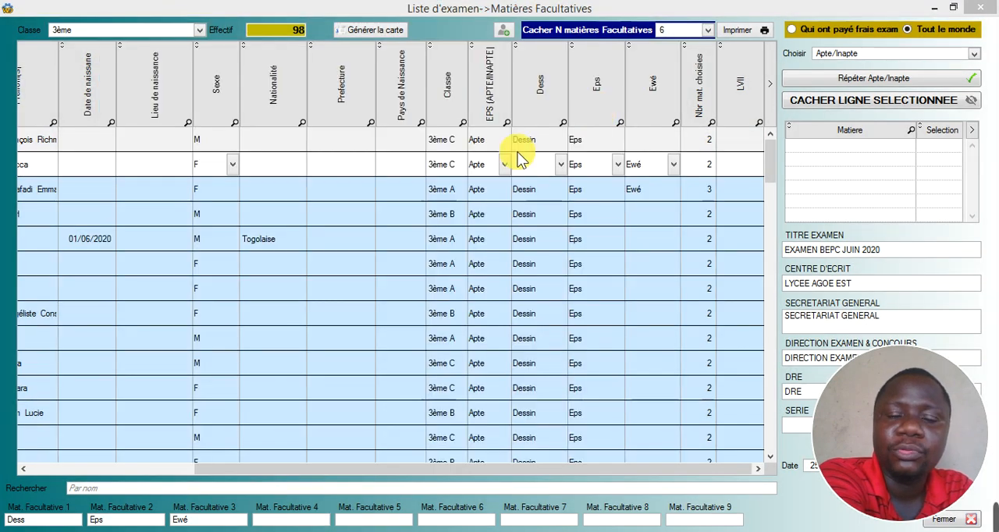
click(336, 189)
click(343, 214)
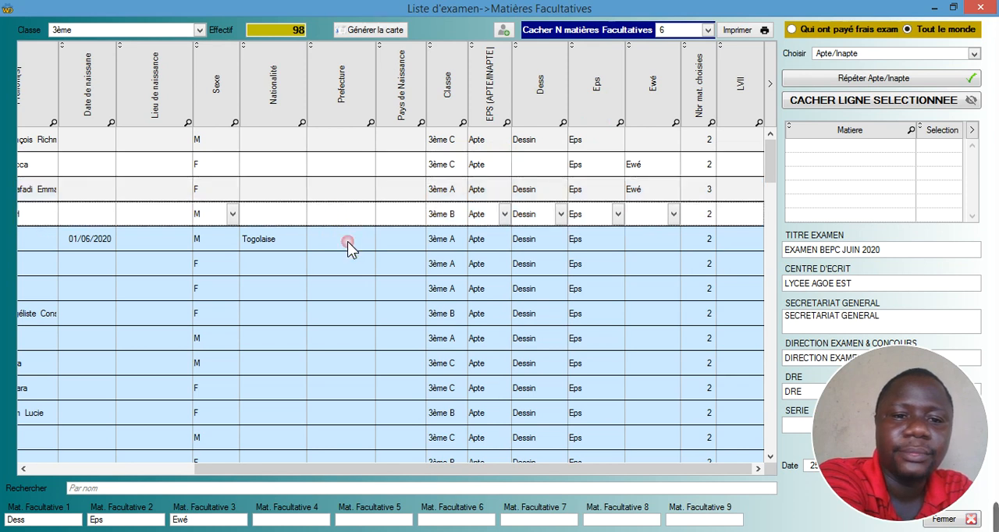
click(347, 241)
click(349, 267)
click(347, 290)
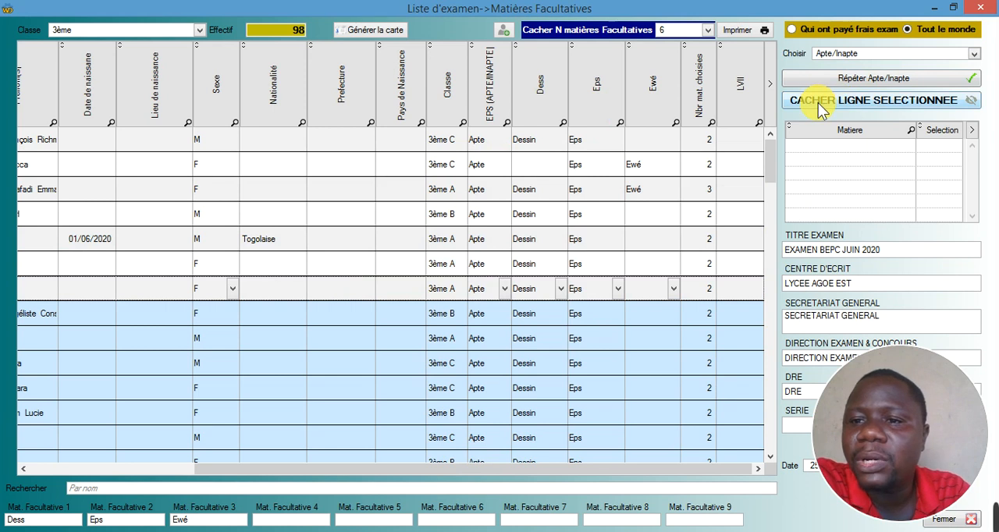
click(858, 106)
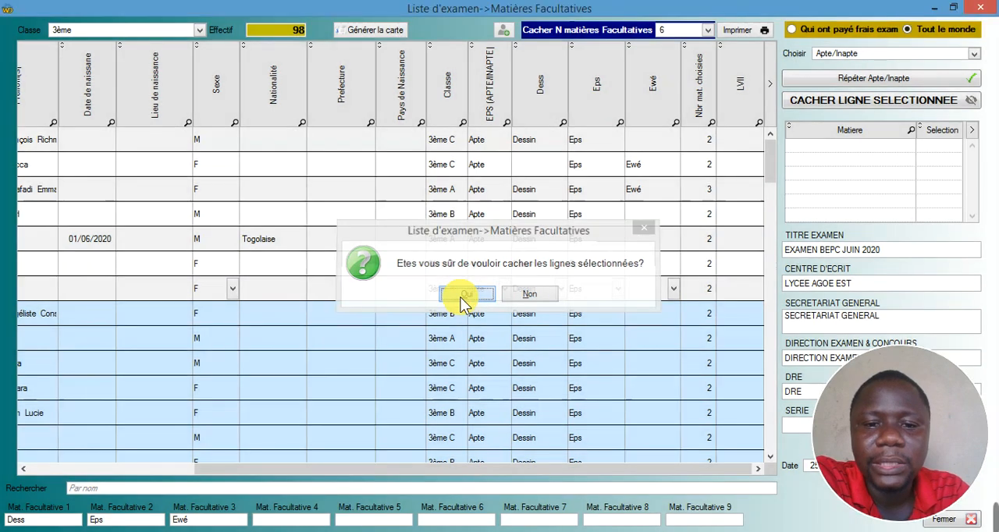
click(462, 295)
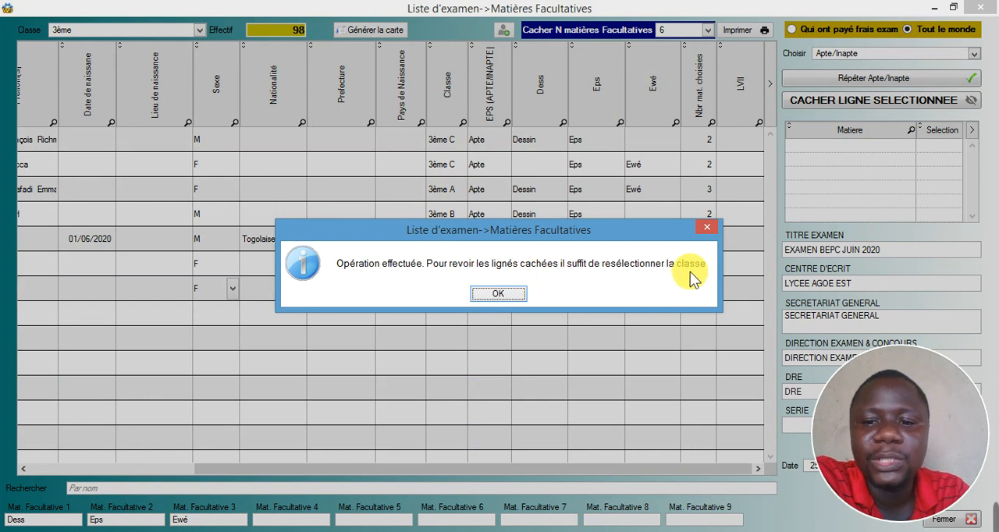
click(516, 295)
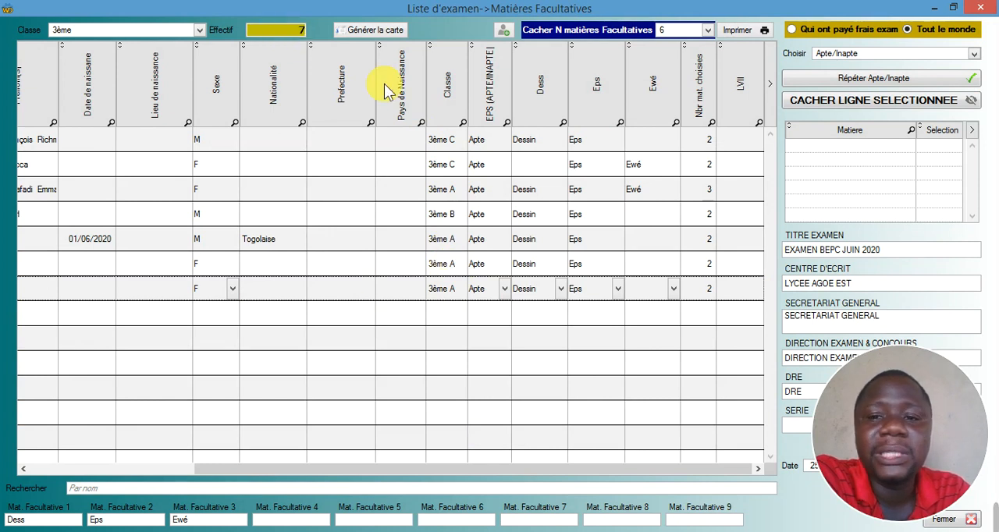
- Preview the shortened exam list in Model 5, examine its students and the page 2 summary, and close the preview
click(733, 30)
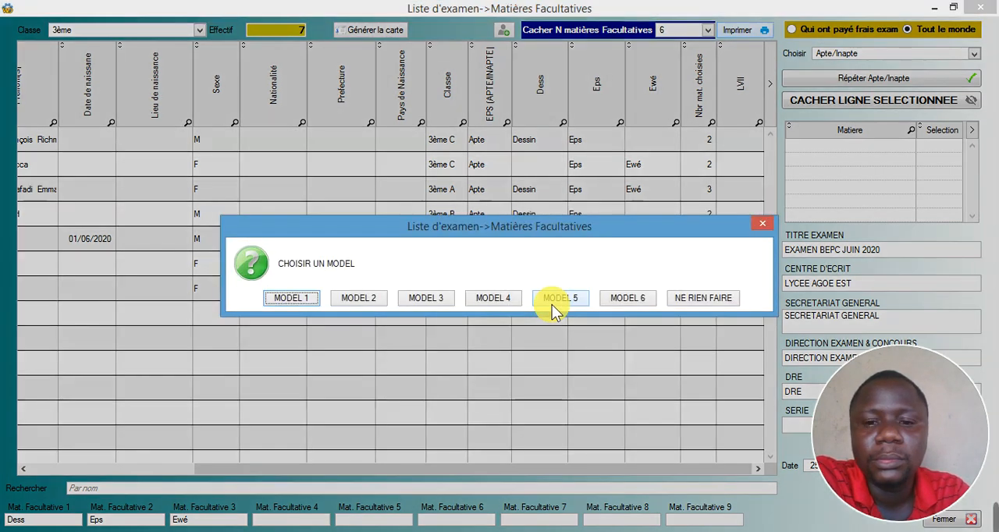
click(560, 298)
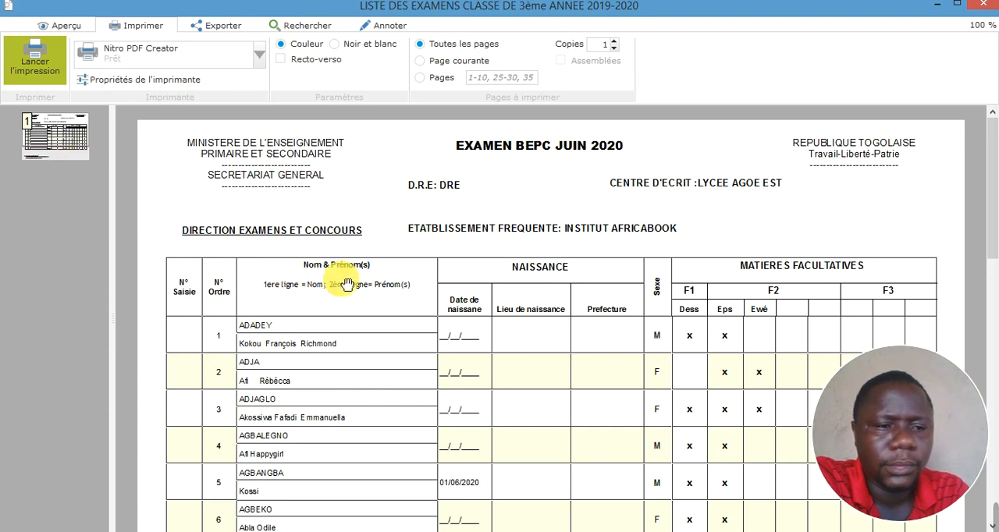
scroll(343, 283, down, 3)
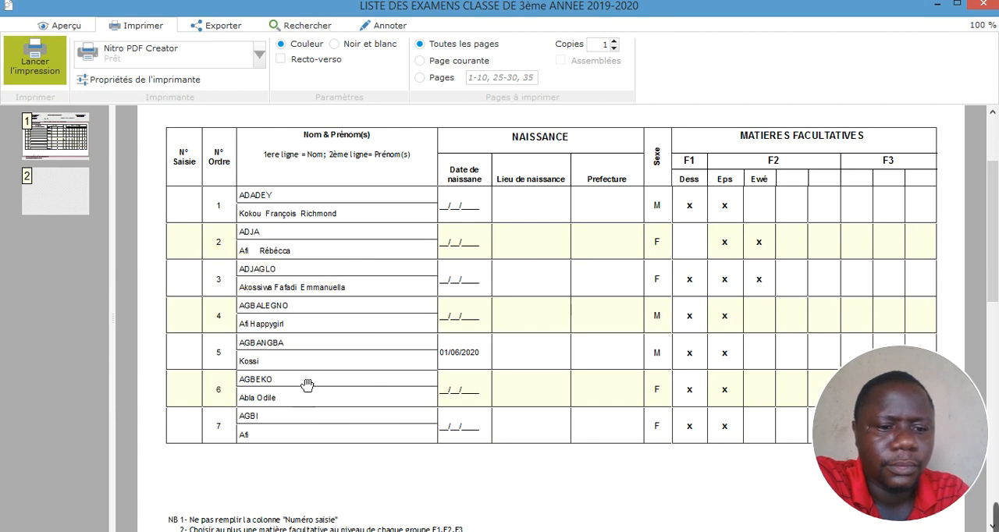
scroll(305, 273, down, 3)
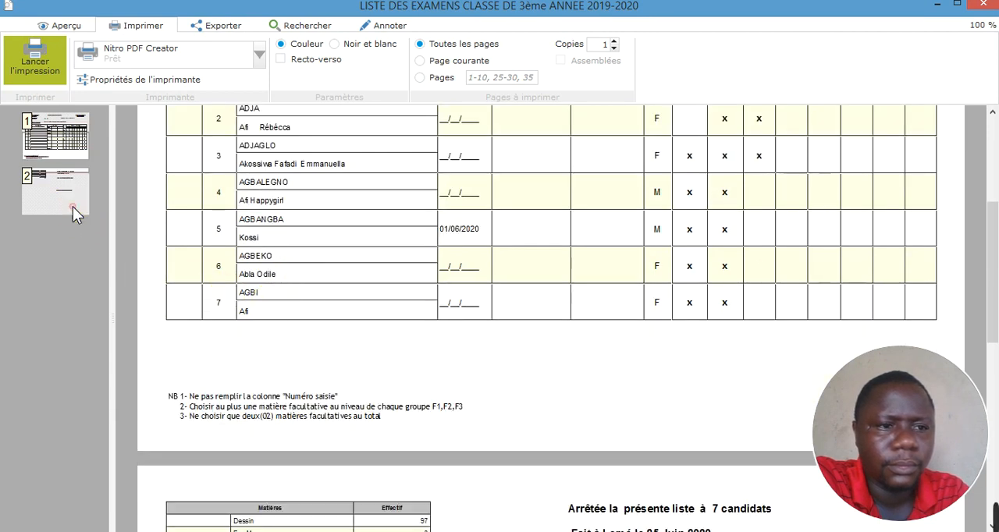
click(72, 207)
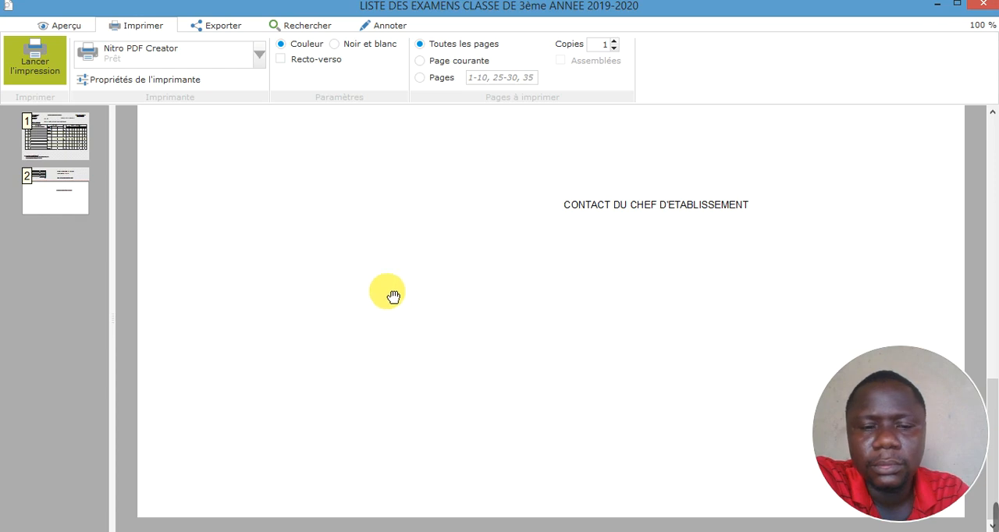
scroll(368, 364, up, 2)
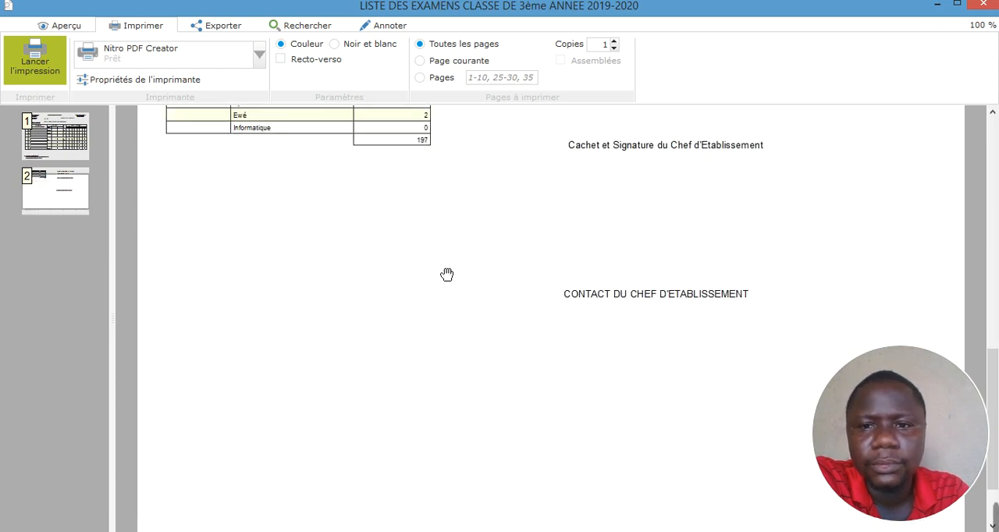
scroll(438, 351, up, 3)
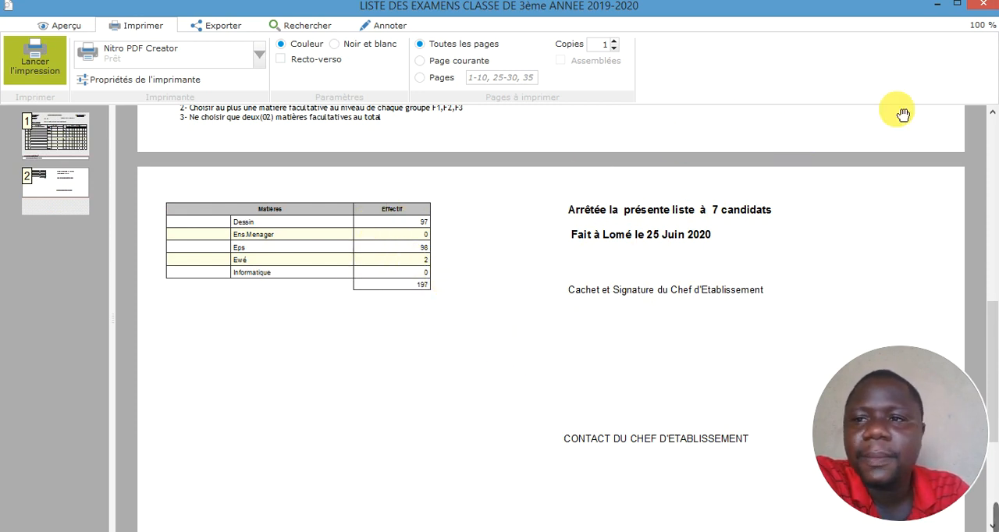
click(980, 5)
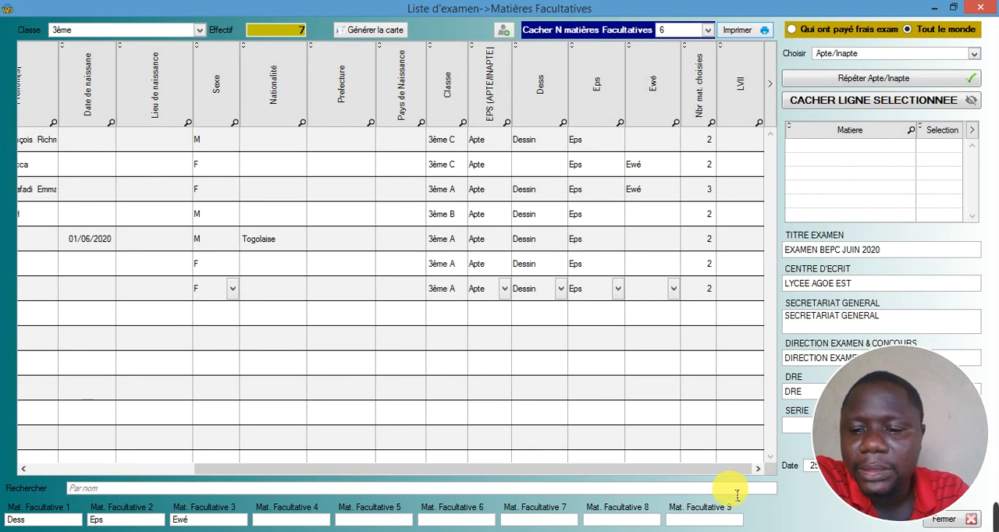
click(849, 531)
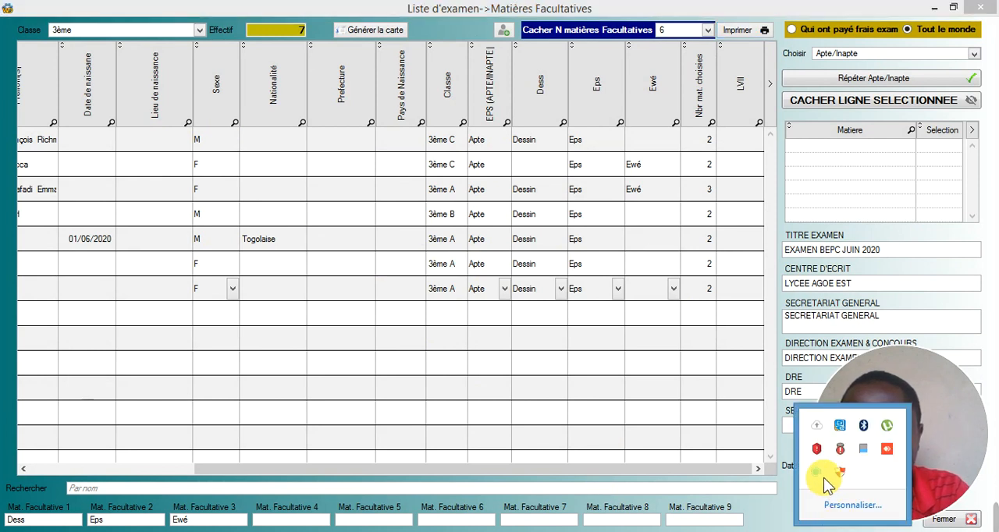
right_click(816, 474)
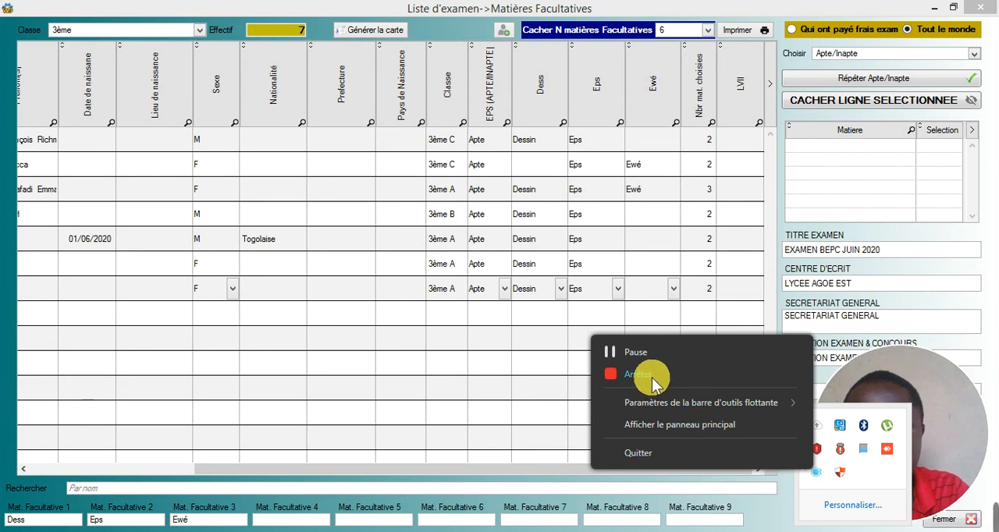